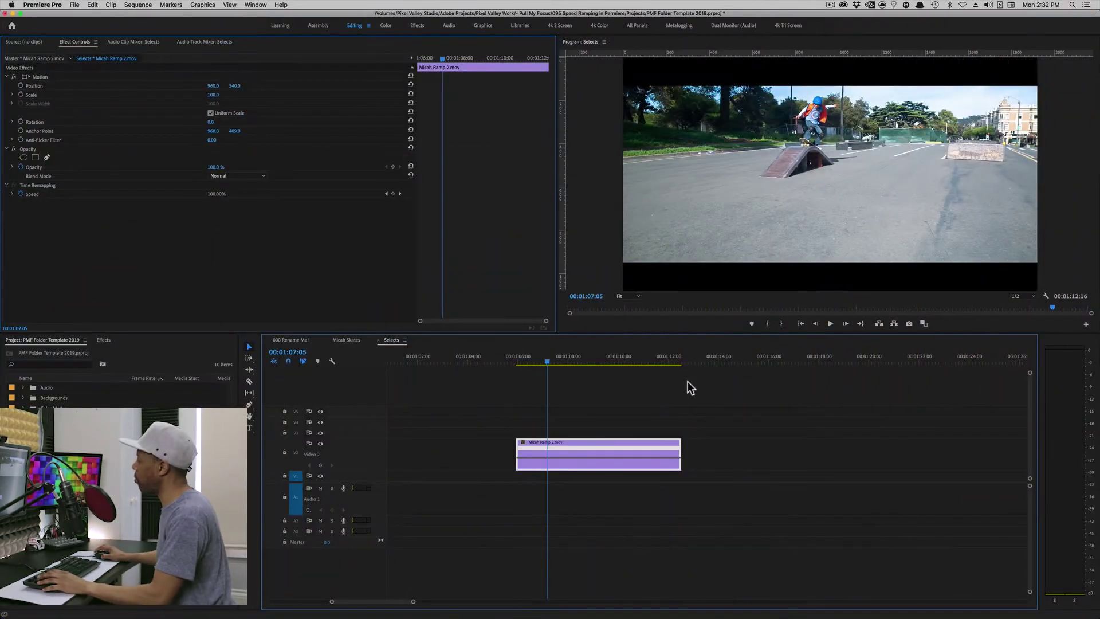
Review the skateboard jump by scrubbing to just before it, playing it, then moving to the ramp ride
{"action": "left_click_drag", "start_coordinate": [553, 360], "coordinate": [523, 362]}
{"action": "key", "text": "space"}
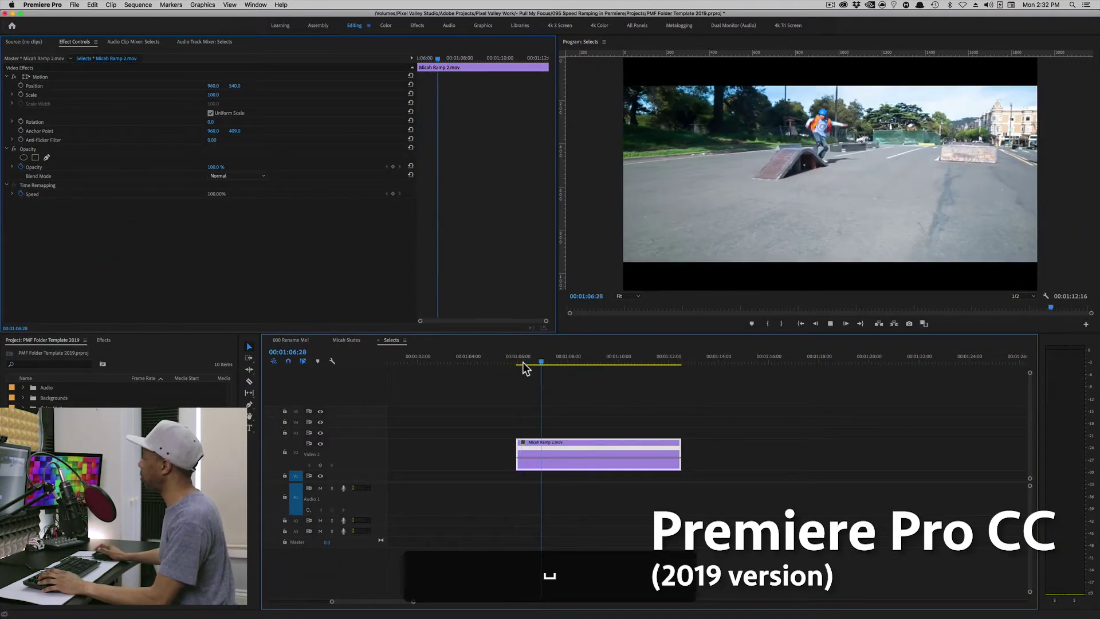
{"action": "key", "text": "space"}
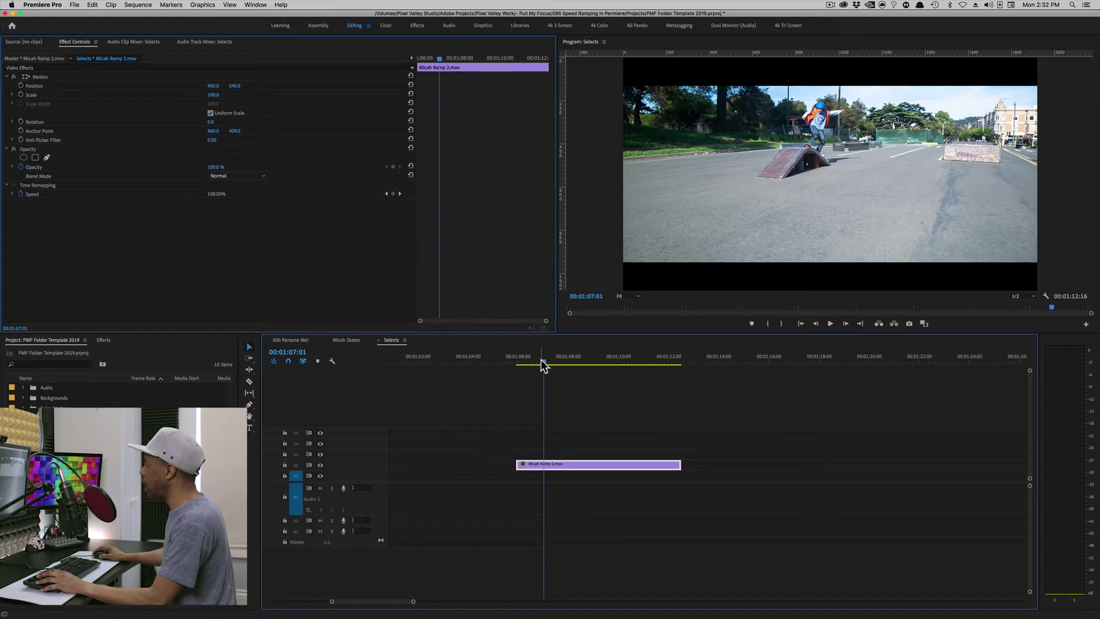
{"action": "left_click_drag", "start_coordinate": [542, 361], "coordinate": [554, 362]}
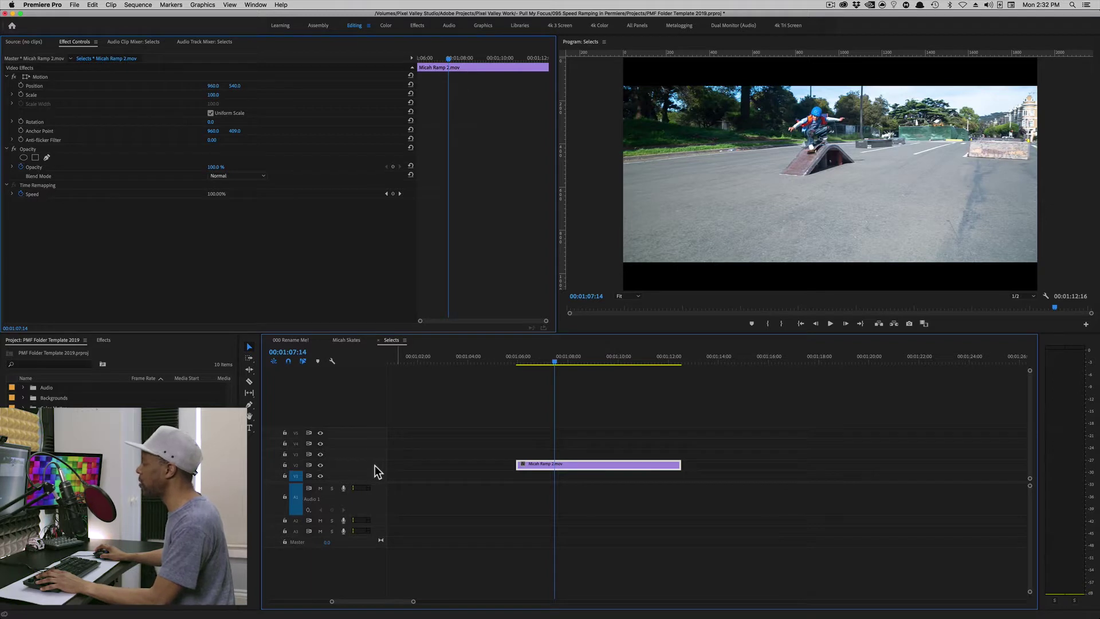
Move Micah Ramp 2.mov to V1, expand the Video 1 track, and try lowering opacity to about 49%, then undo
{"action": "left_click_drag", "start_coordinate": [566, 464], "coordinate": [566, 474]}
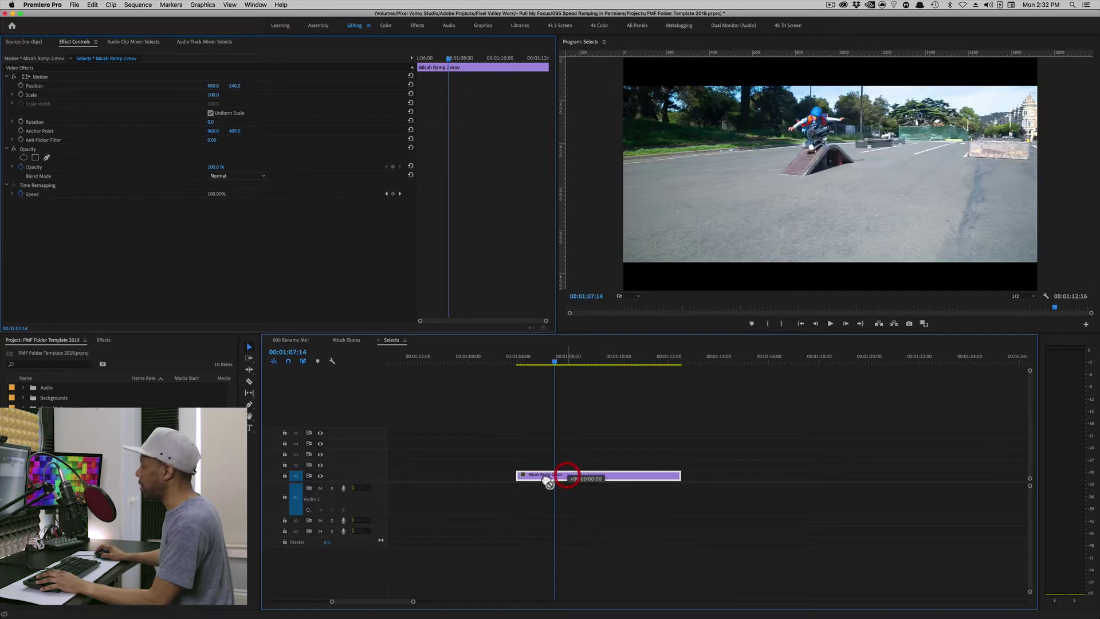
{"action": "double_click", "coordinate": [376, 476]}
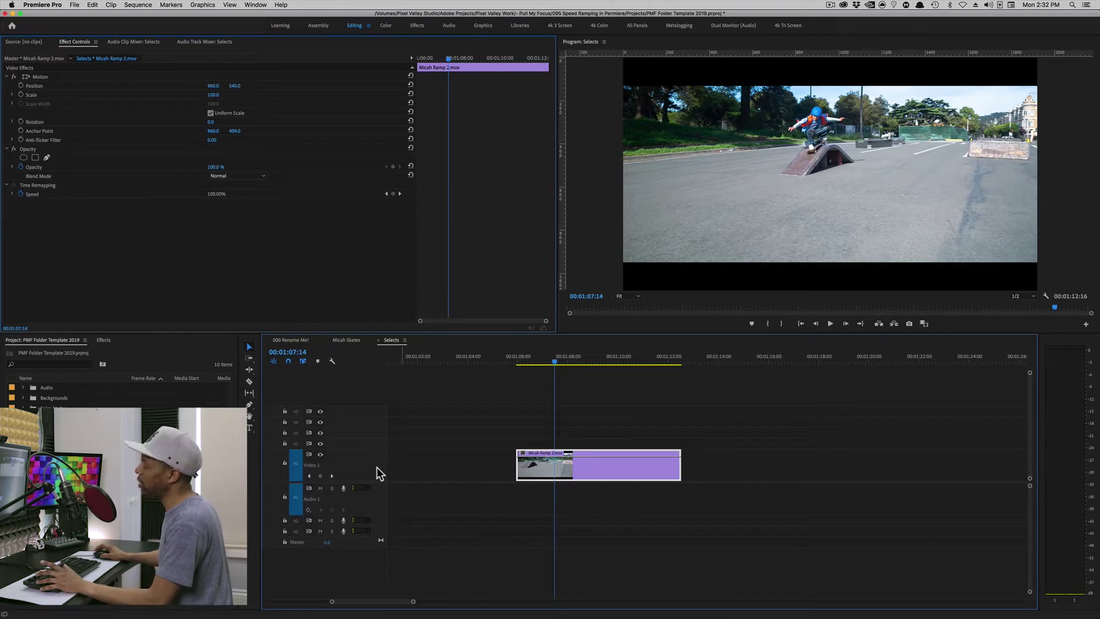
{"action": "left_click", "coordinate": [553, 361]}
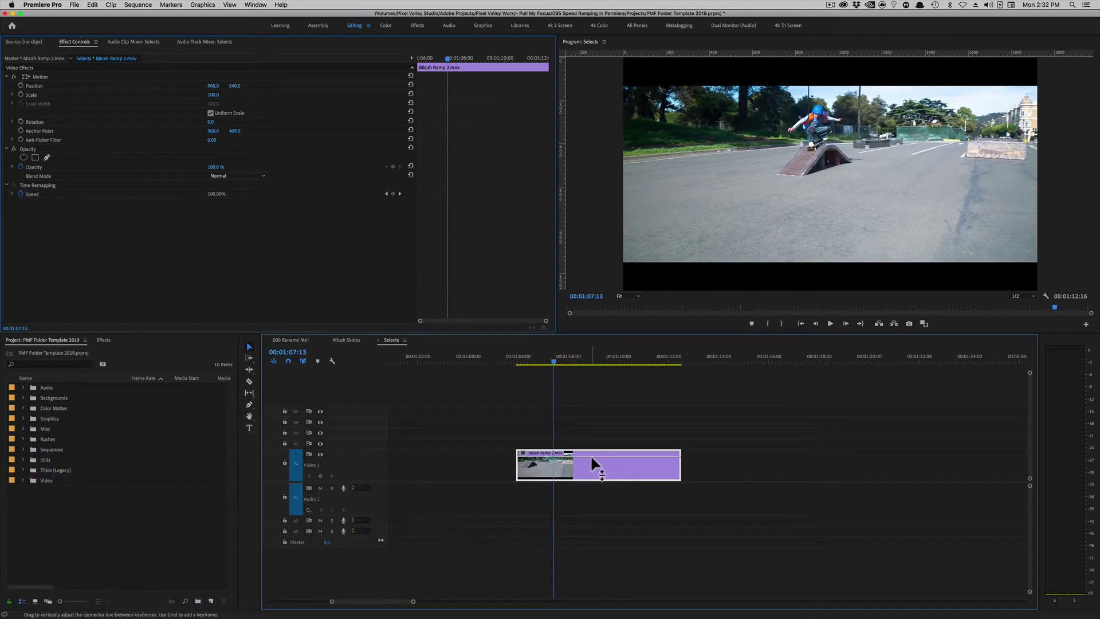
{"action": "left_click_drag", "start_coordinate": [592, 457], "coordinate": [592, 468]}
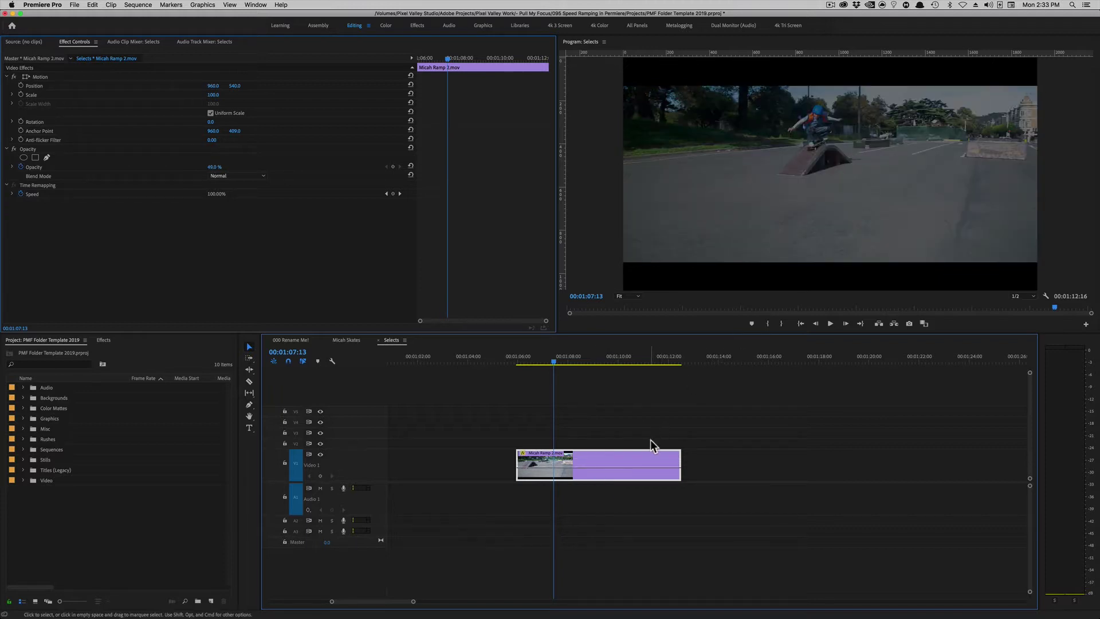
{"action": "key", "text": "super+z"}
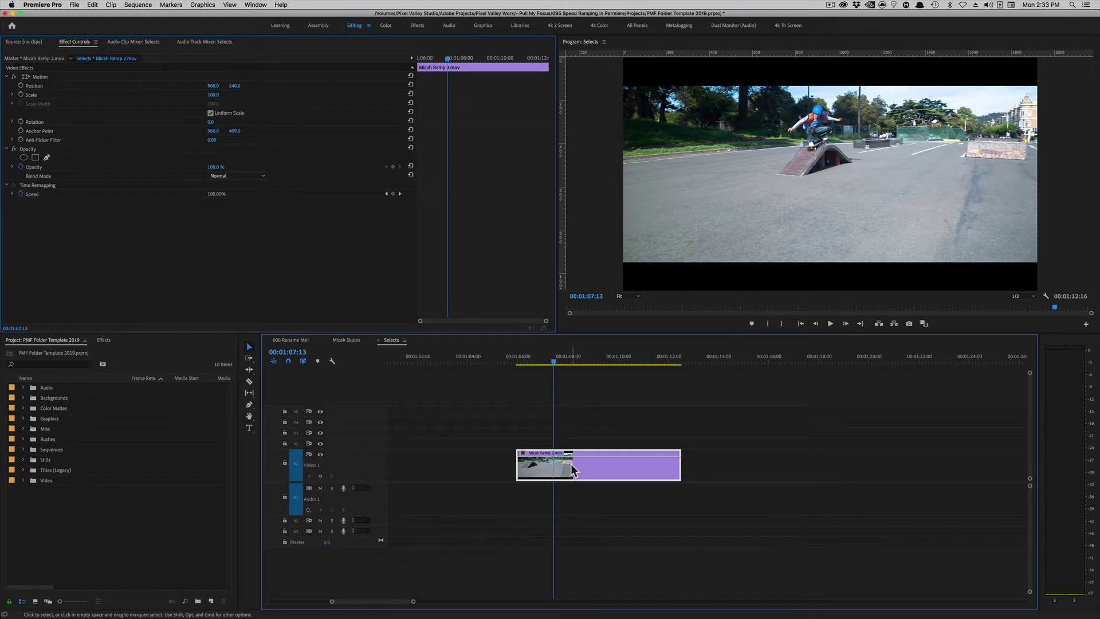
Add four opacity keyframes, dip one down, preview the fade, then undo back to 100% opacity
{"action": "key", "text": "super"}
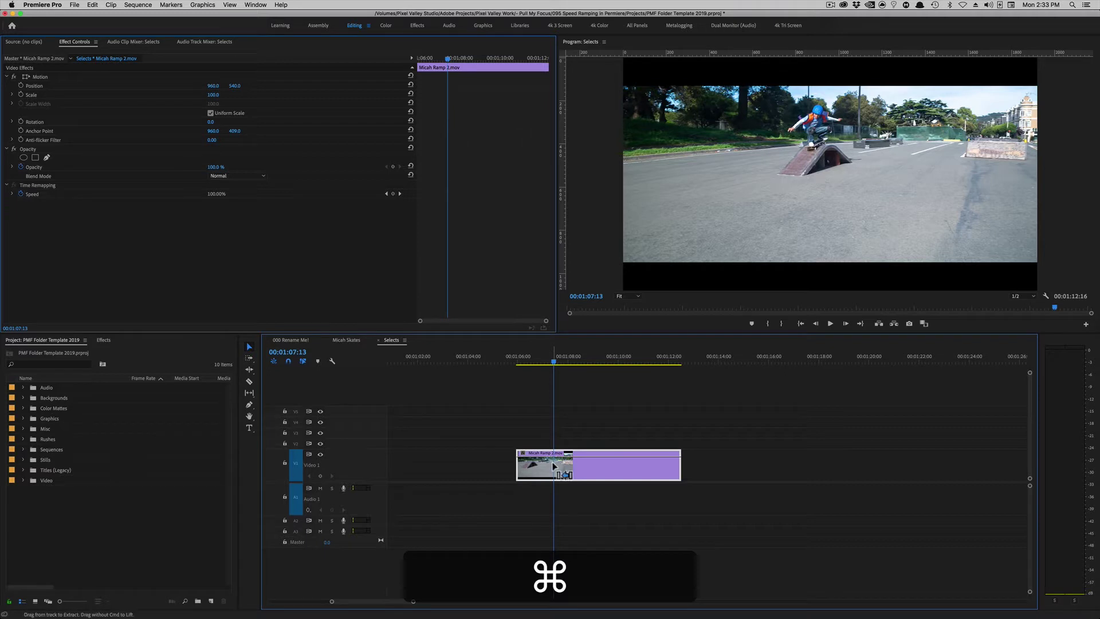
{"action": "left_click", "coordinate": [554, 456], "text": "super"}
{"action": "left_click", "coordinate": [566, 457], "text": "super"}
{"action": "left_click", "coordinate": [582, 456], "text": "super"}
{"action": "left_click", "coordinate": [600, 457], "text": "super"}
{"action": "left_click_drag", "start_coordinate": [570, 457], "coordinate": [600, 468]}
{"action": "left_click", "coordinate": [539, 363]}
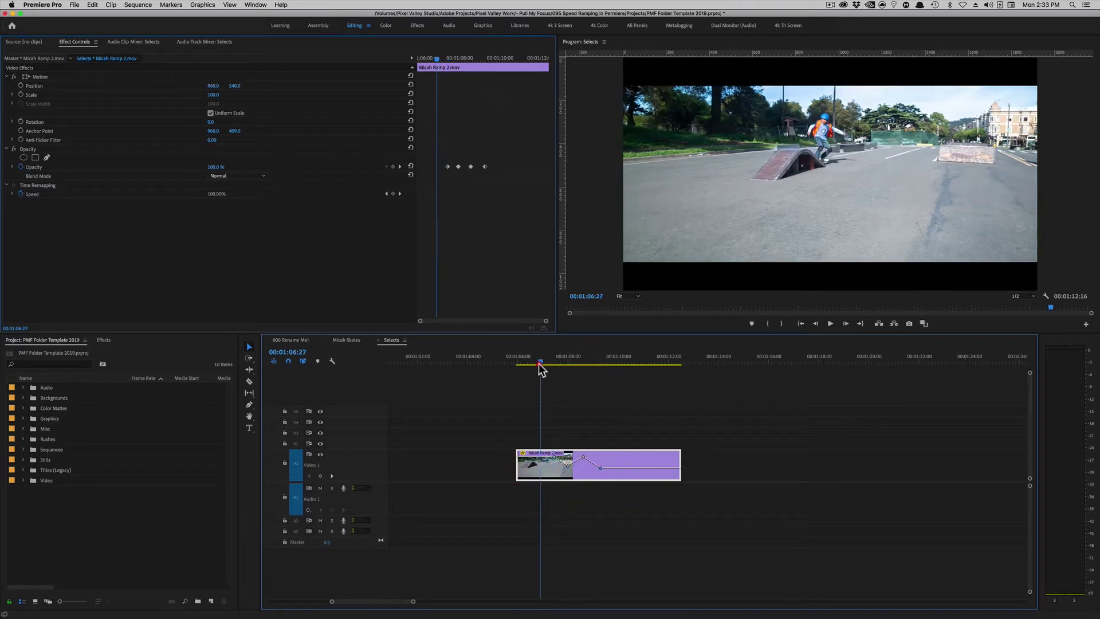
{"action": "key", "text": "space"}
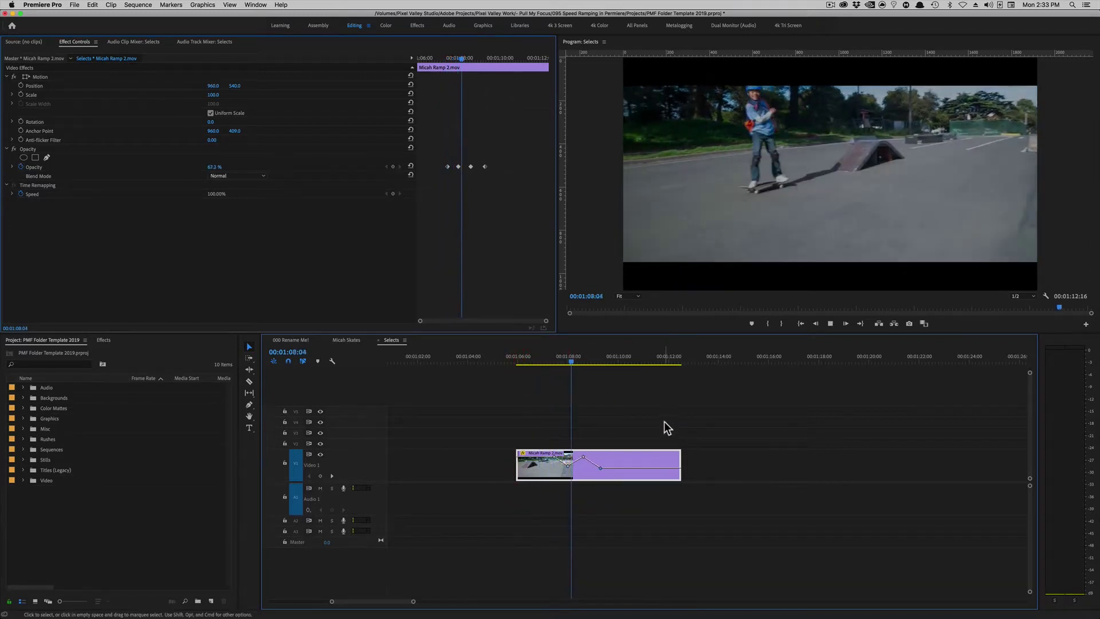
{"action": "key", "text": "space"}
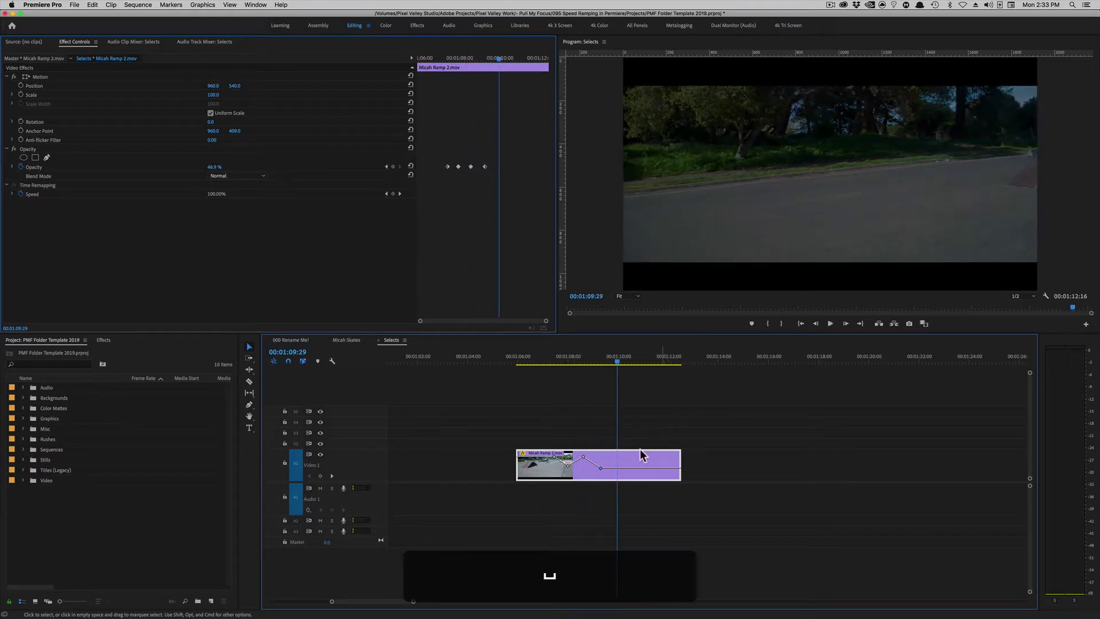
{"action": "key", "text": "super+z"}
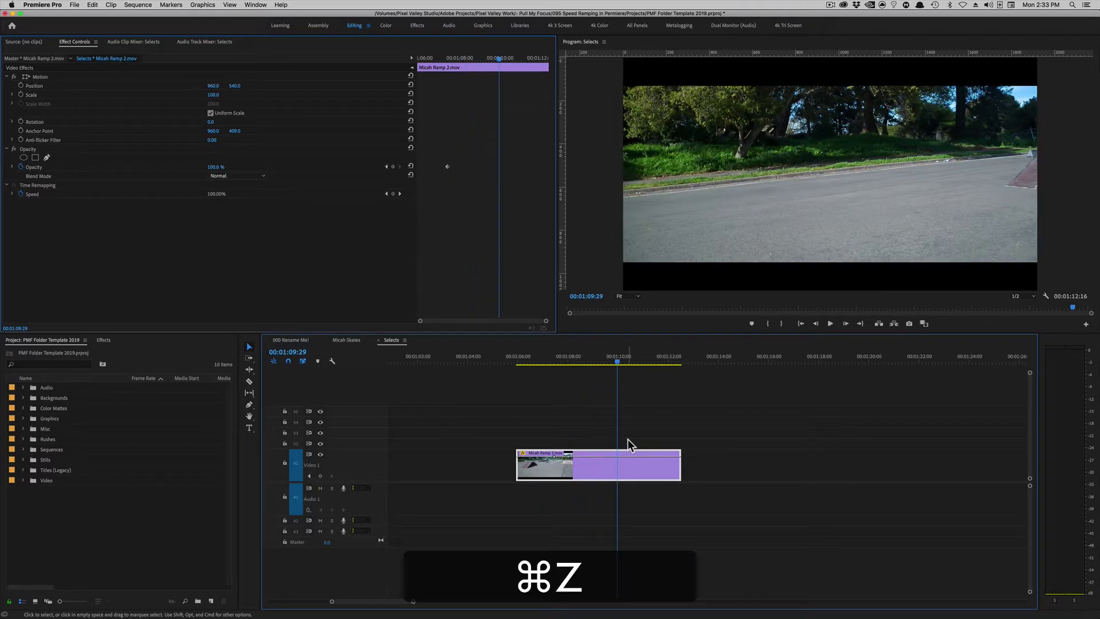
{"action": "key", "text": "super+z"}
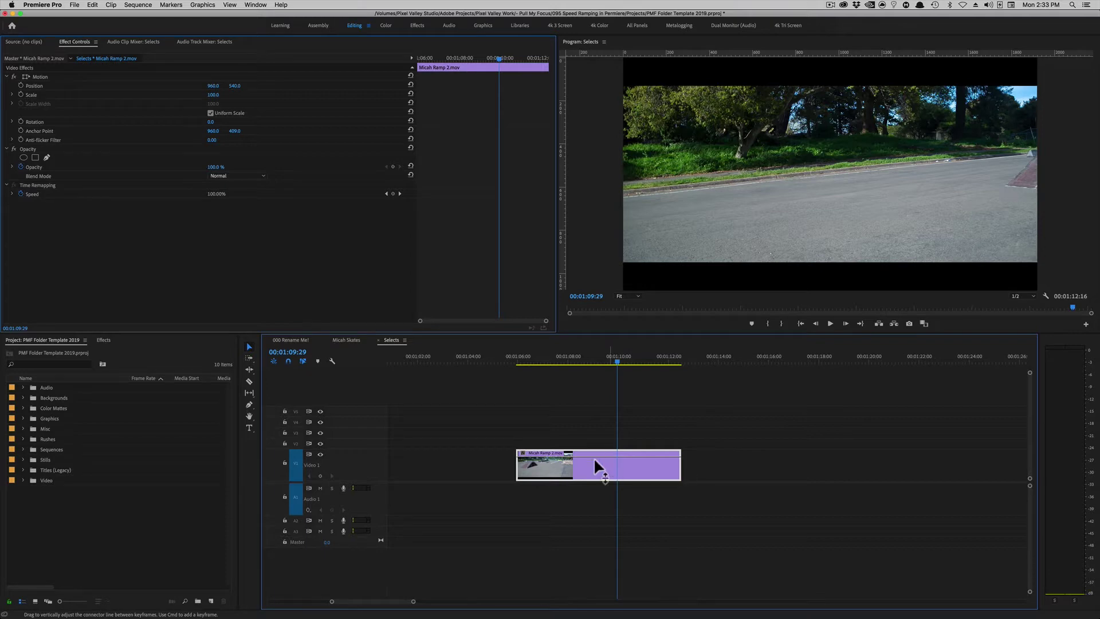
{"action": "key", "text": "ctrl"}
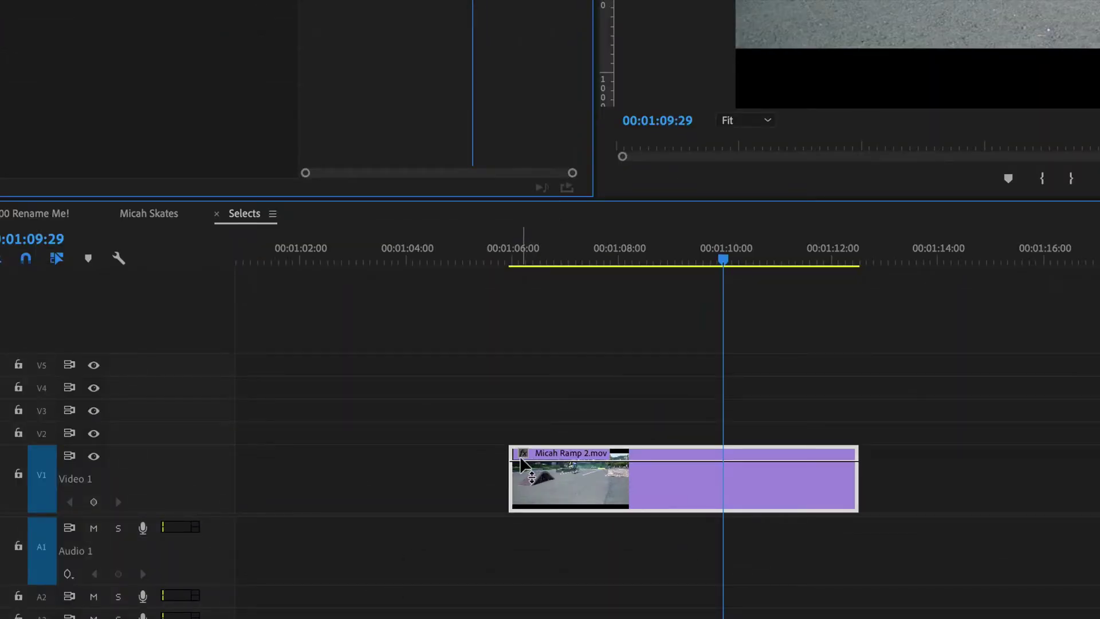
Switch the clip's displayed property from Opacity to Time Remapping > Speed and select the skateboard clip
{"action": "left_click", "coordinate": [523, 456]}
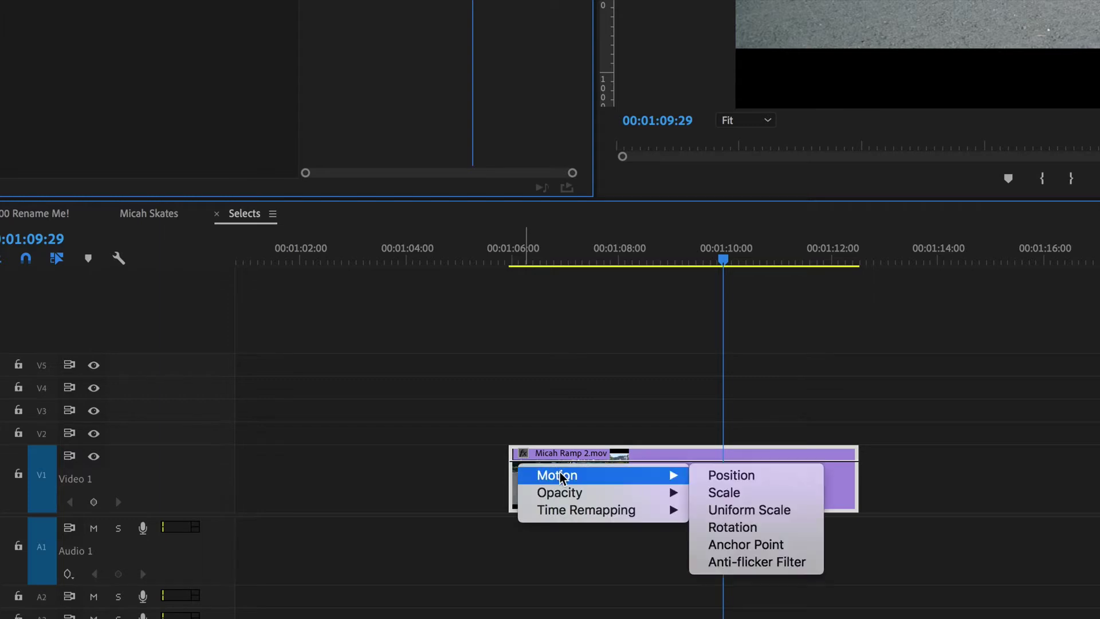
{"action": "mouse_move", "coordinate": [581, 494]}
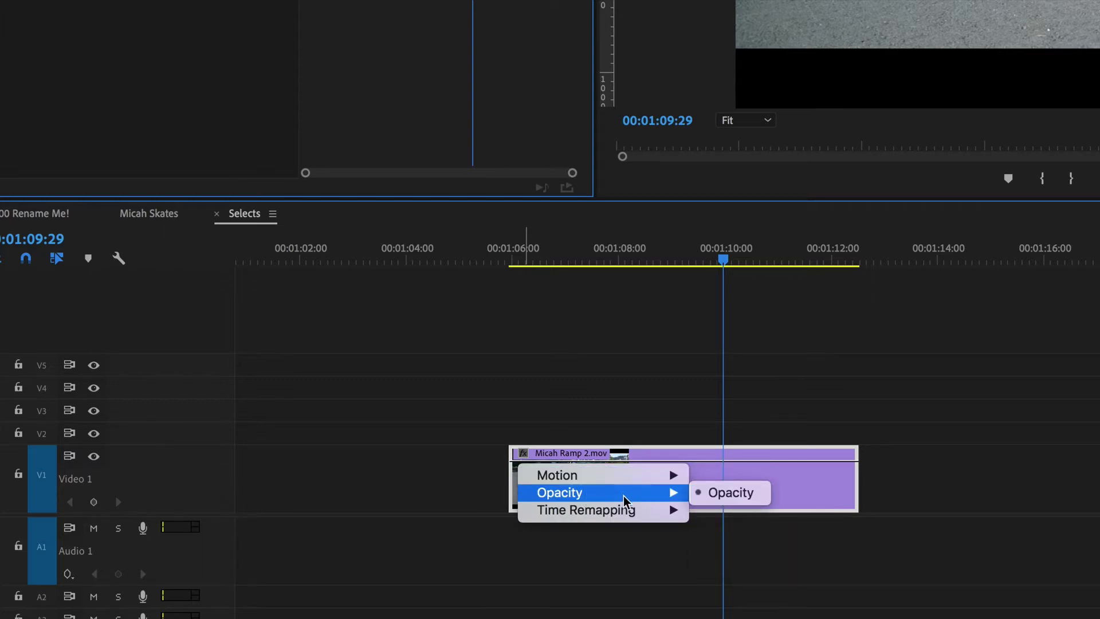
{"action": "mouse_move", "coordinate": [621, 514]}
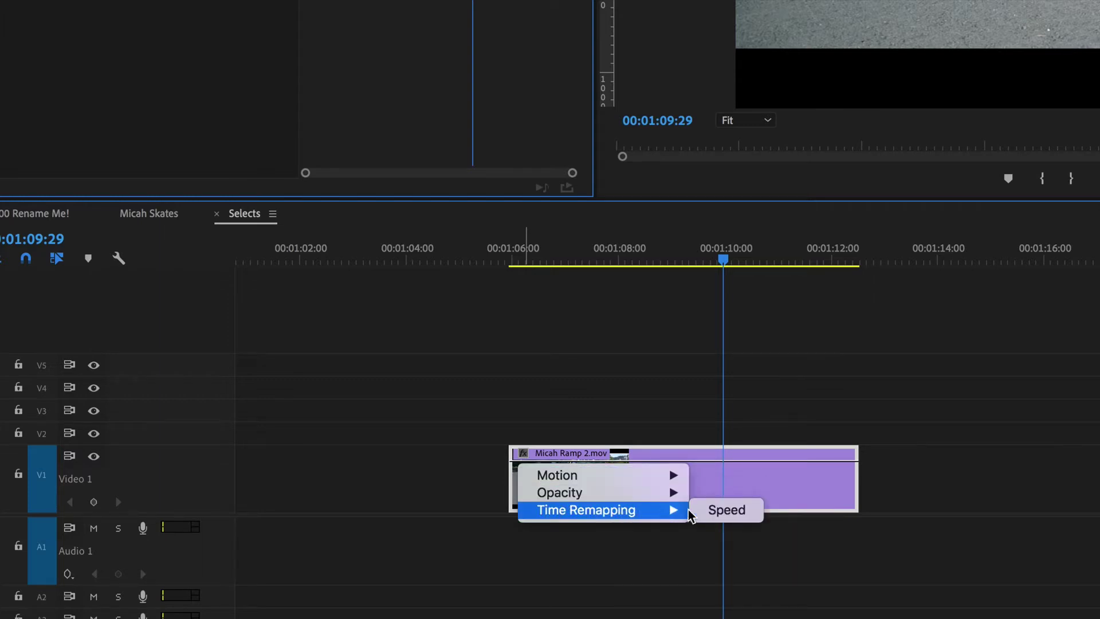
{"action": "left_click", "coordinate": [727, 510]}
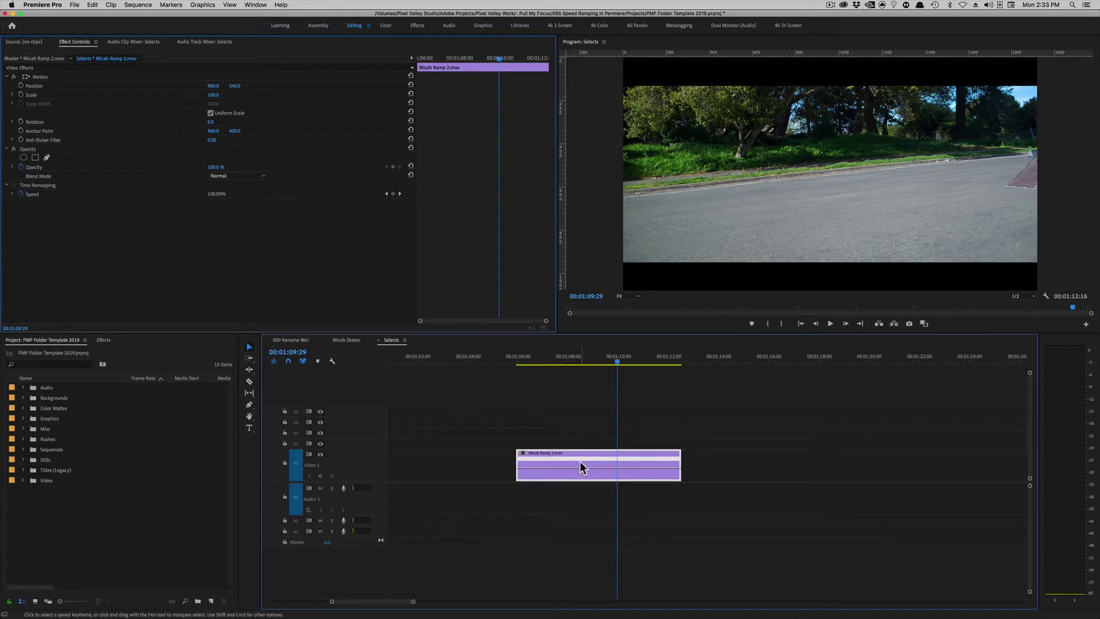
{"action": "left_click", "coordinate": [580, 462]}
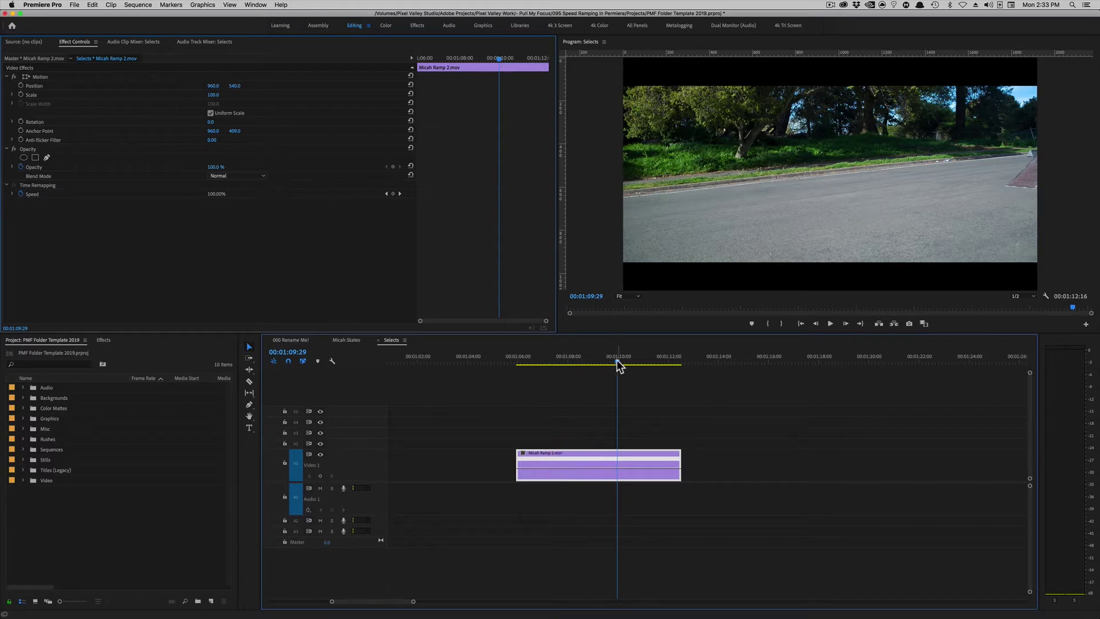
Add a speed keyframe at 00:01:06:26, just before the skater's jump
{"action": "left_click_drag", "start_coordinate": [619, 364], "coordinate": [521, 366]}
{"action": "key", "text": "space"}
{"action": "key", "text": "space"}
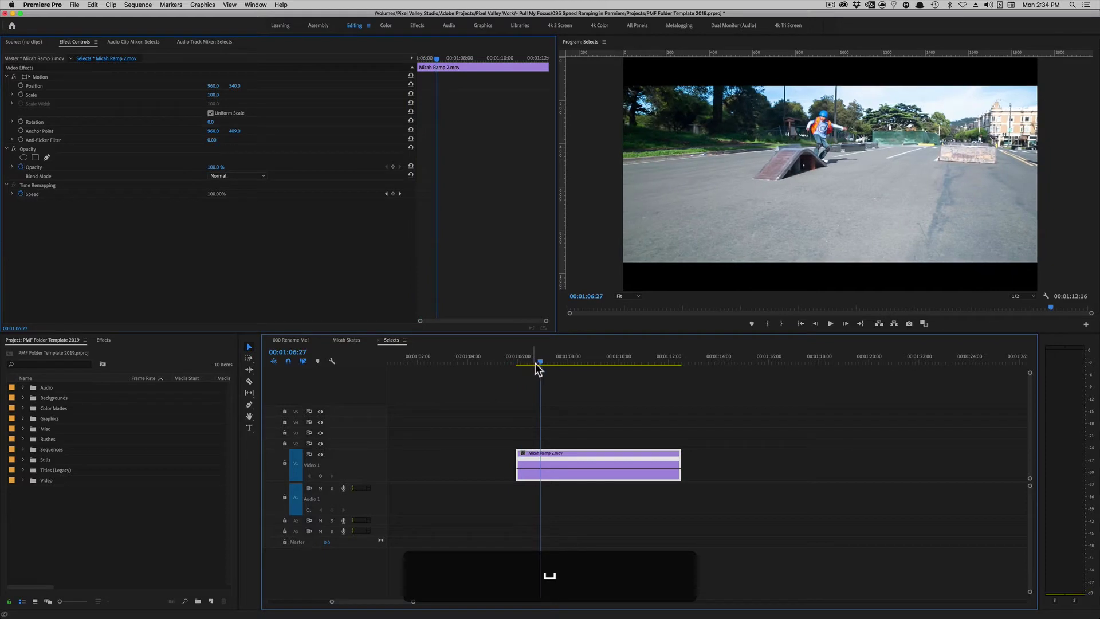
{"action": "left_click", "coordinate": [539, 363]}
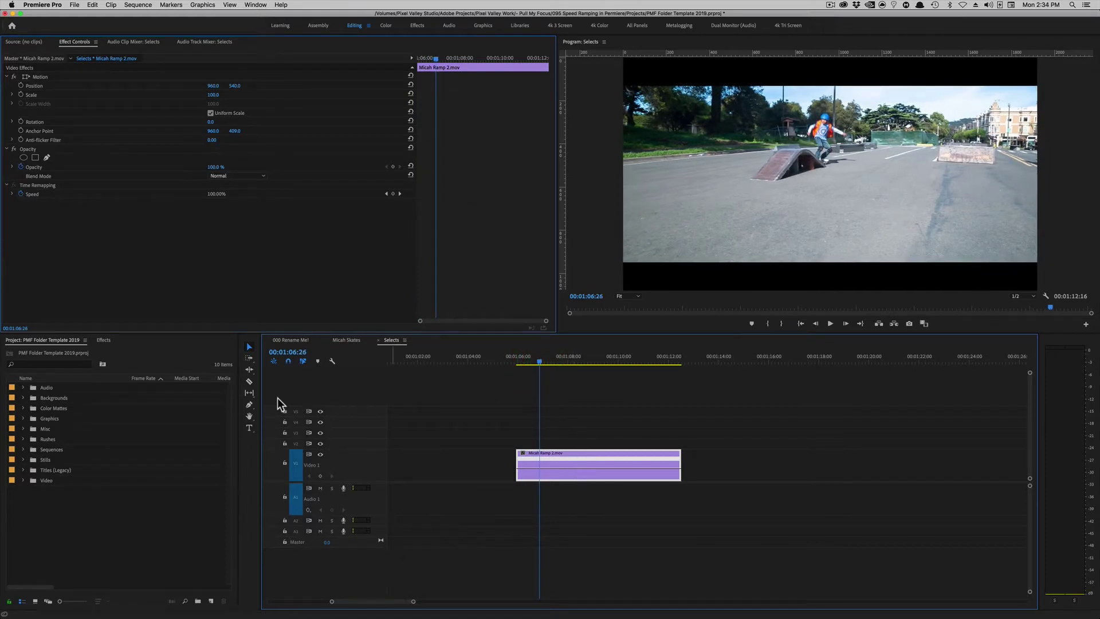
{"action": "key", "text": "super"}
{"action": "key", "text": "super"}
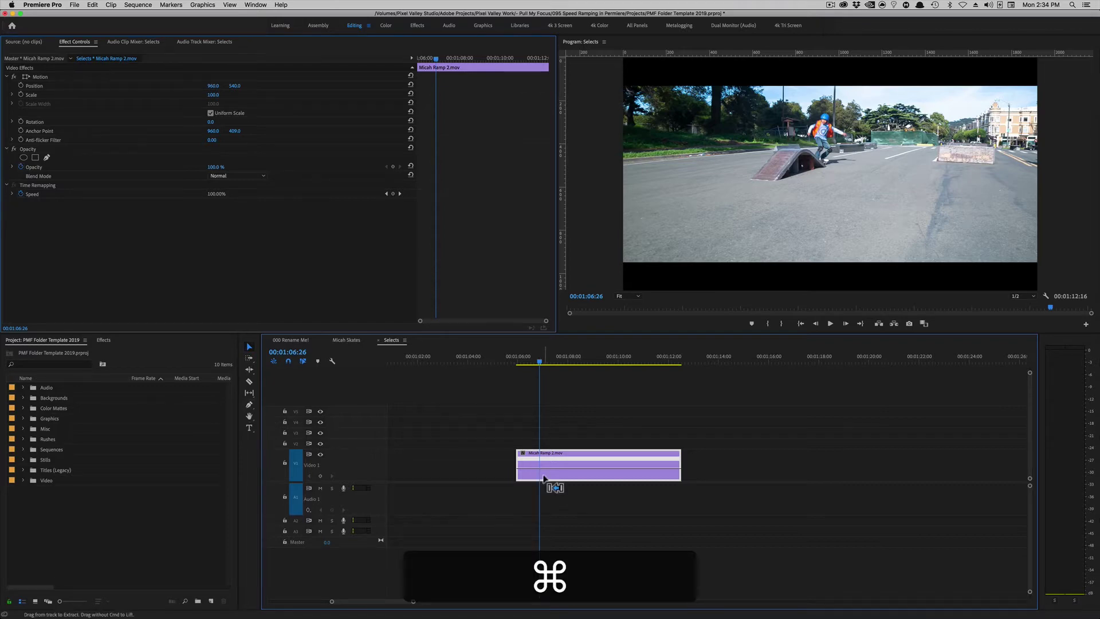
{"action": "key", "text": "ctrl"}
{"action": "key", "text": "super"}
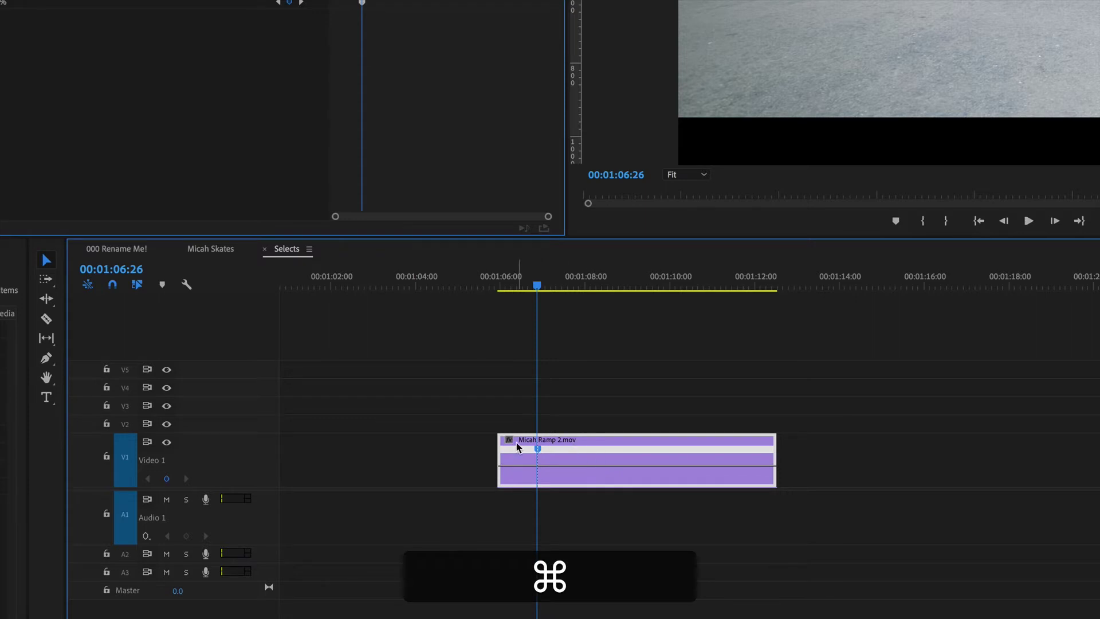
{"action": "left_click", "coordinate": [537, 448], "text": "super"}
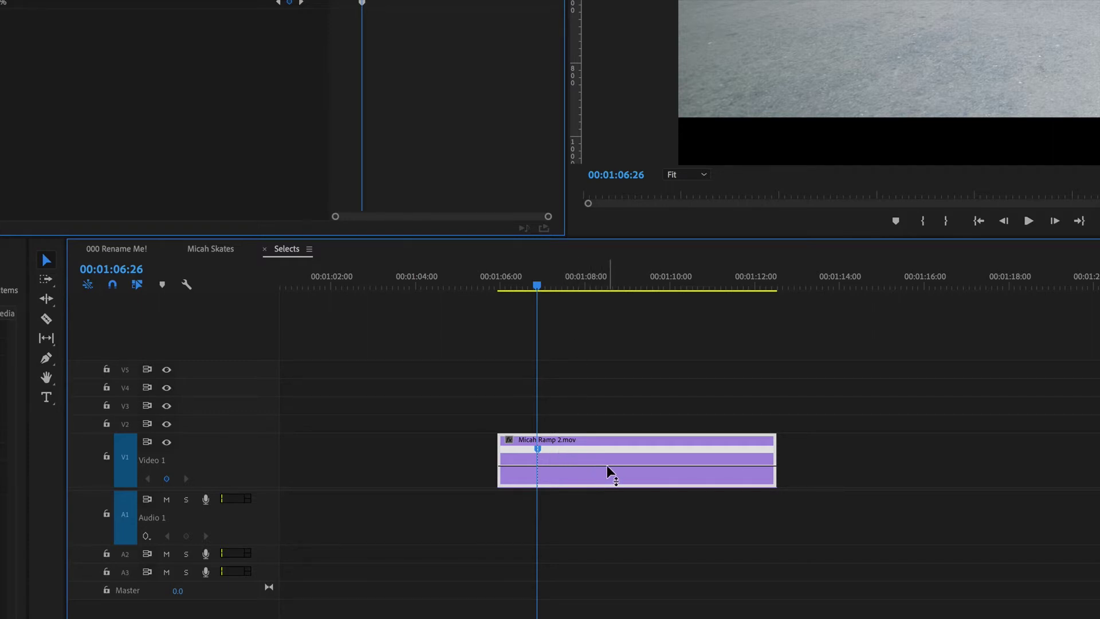
Raise the speed of the section after the keyframe to 200%
{"action": "left_click_drag", "start_coordinate": [608, 467], "coordinate": [628, 466]}
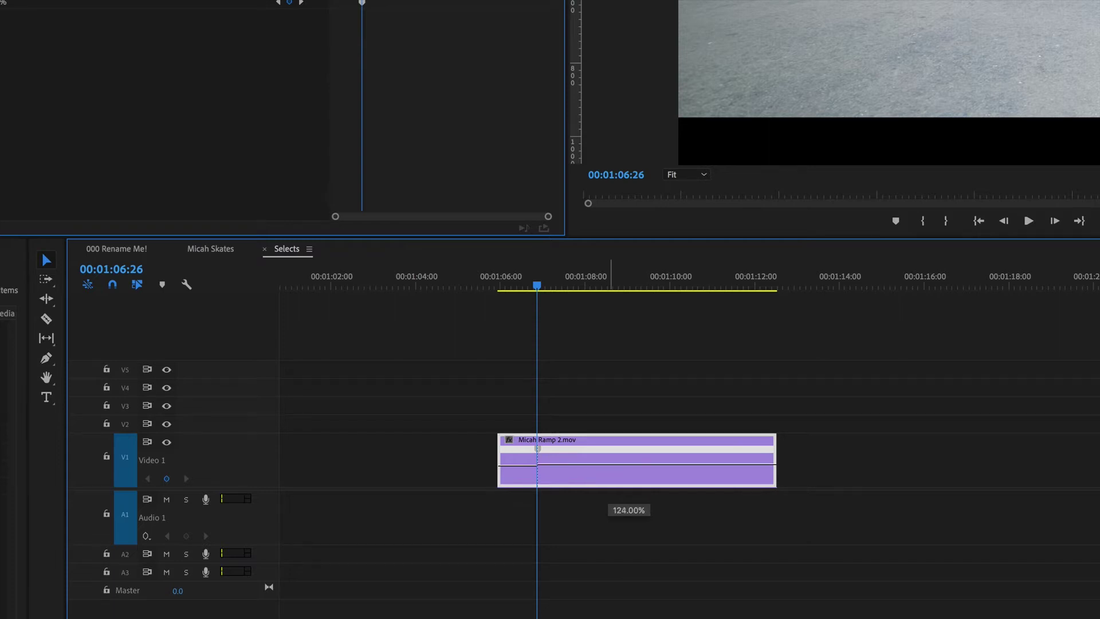
{"action": "left_click_drag", "start_coordinate": [627, 463], "coordinate": [627, 460]}
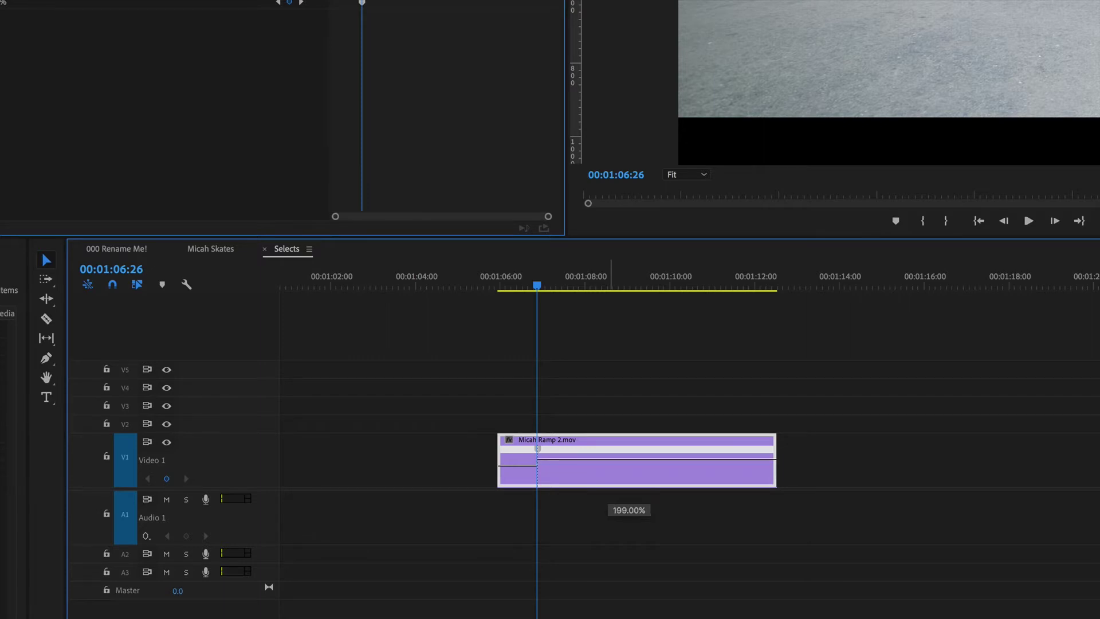
{"action": "left_click_drag", "start_coordinate": [627, 459], "coordinate": [628, 459]}
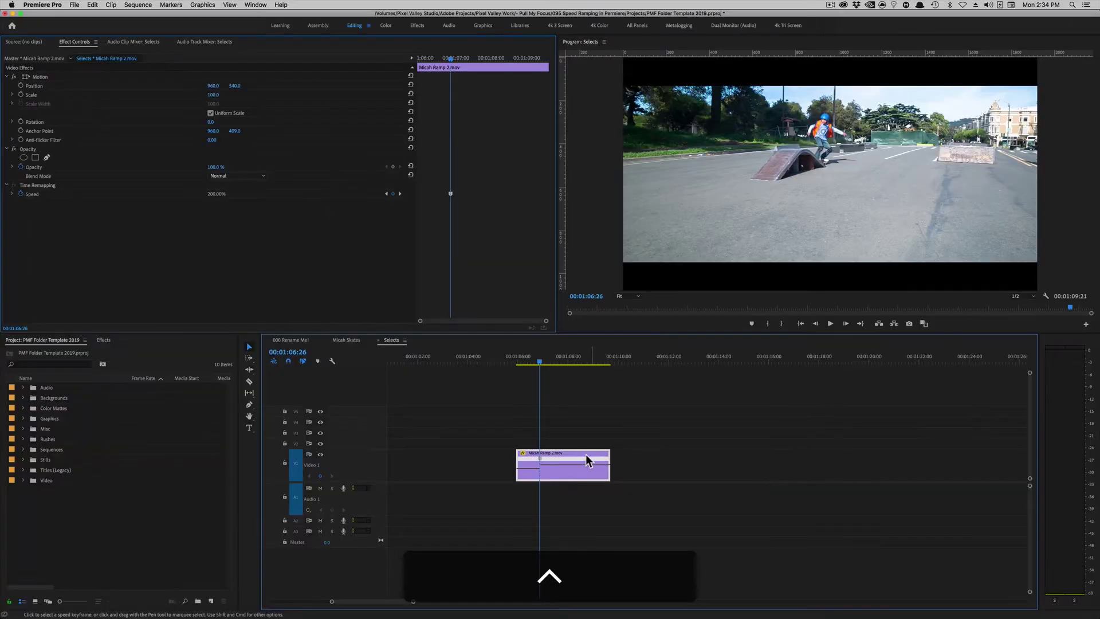
Preview the 200% sped-up section twice, then zoom the timeline in on the clip
{"action": "left_click_drag", "start_coordinate": [537, 351], "coordinate": [521, 358]}
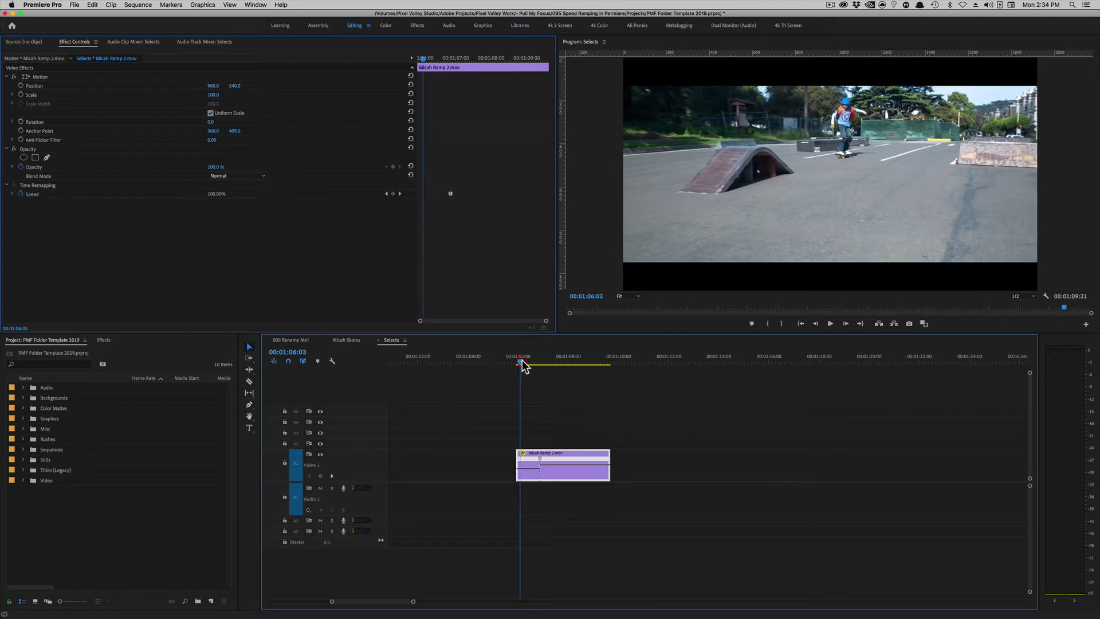
{"action": "key", "text": "space"}
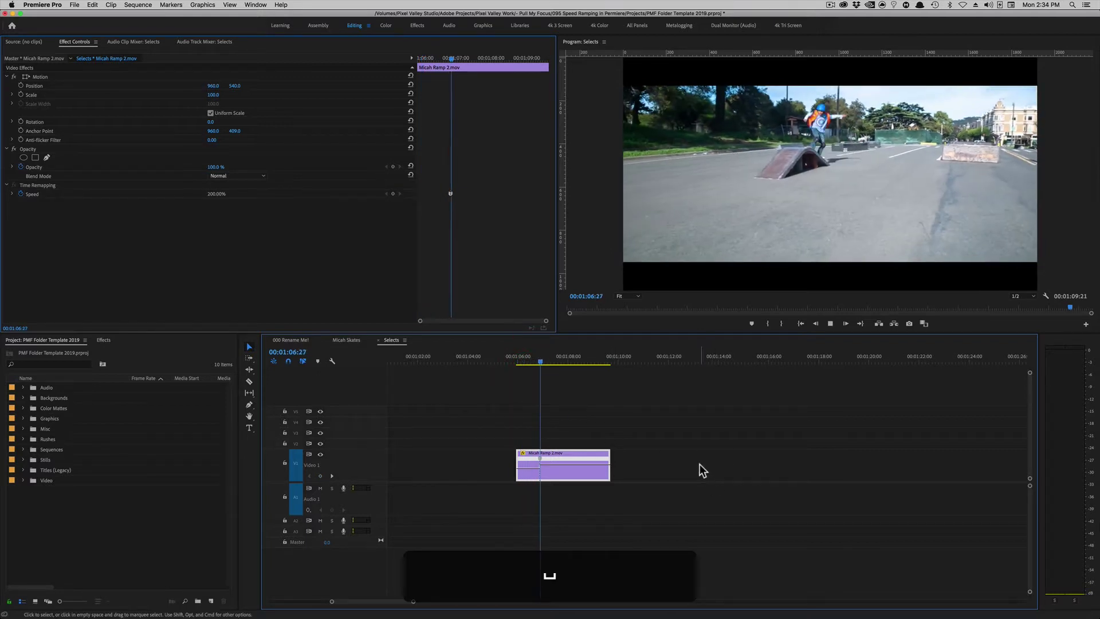
{"action": "key", "text": "space"}
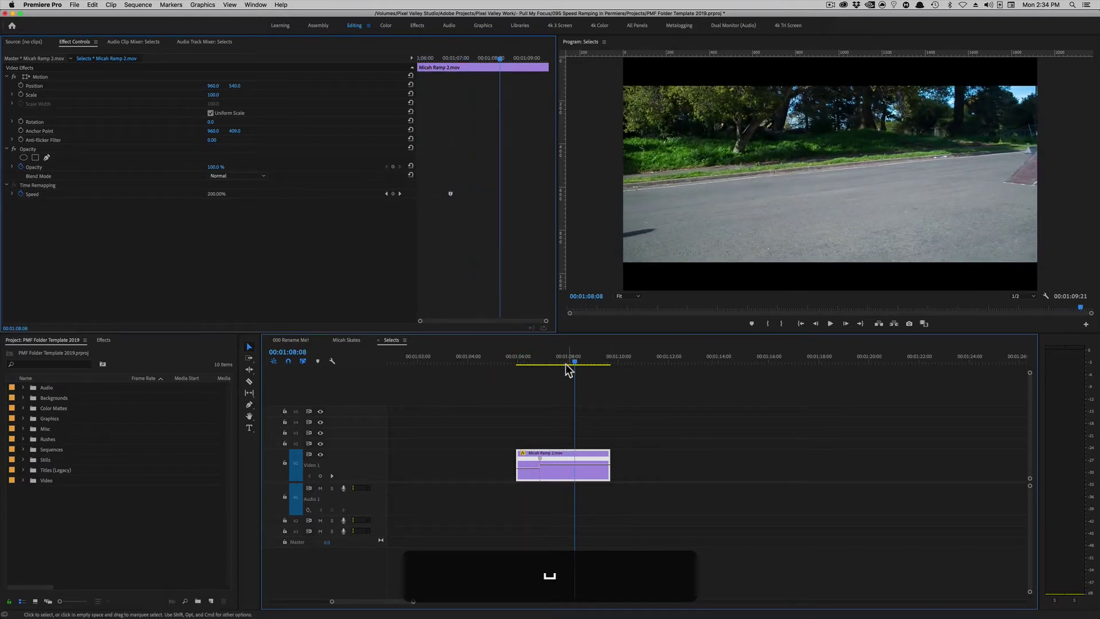
{"action": "left_click_drag", "start_coordinate": [569, 370], "coordinate": [523, 364]}
{"action": "key", "text": "space"}
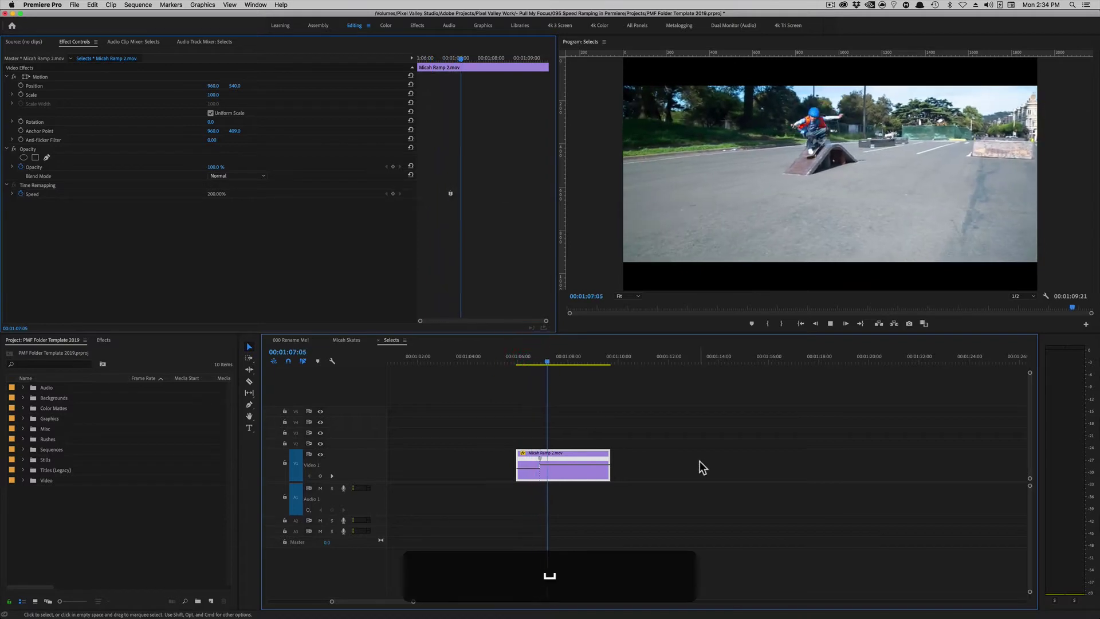
{"action": "key", "text": "space"}
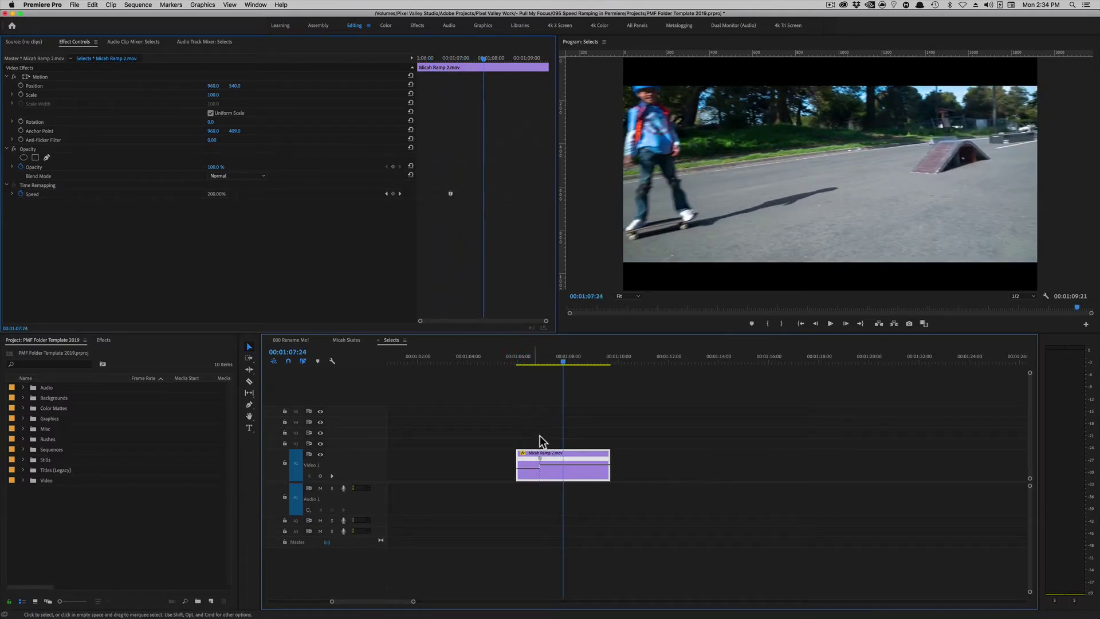
{"action": "key", "text": "ctrl"}
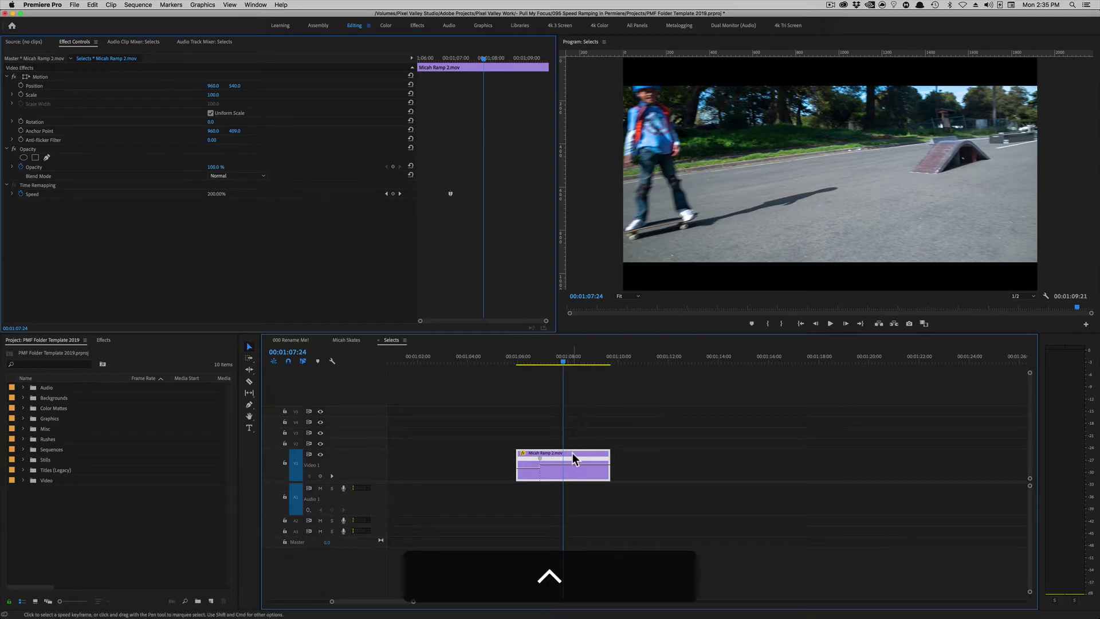
{"action": "key", "text": "ctrl+equal"}
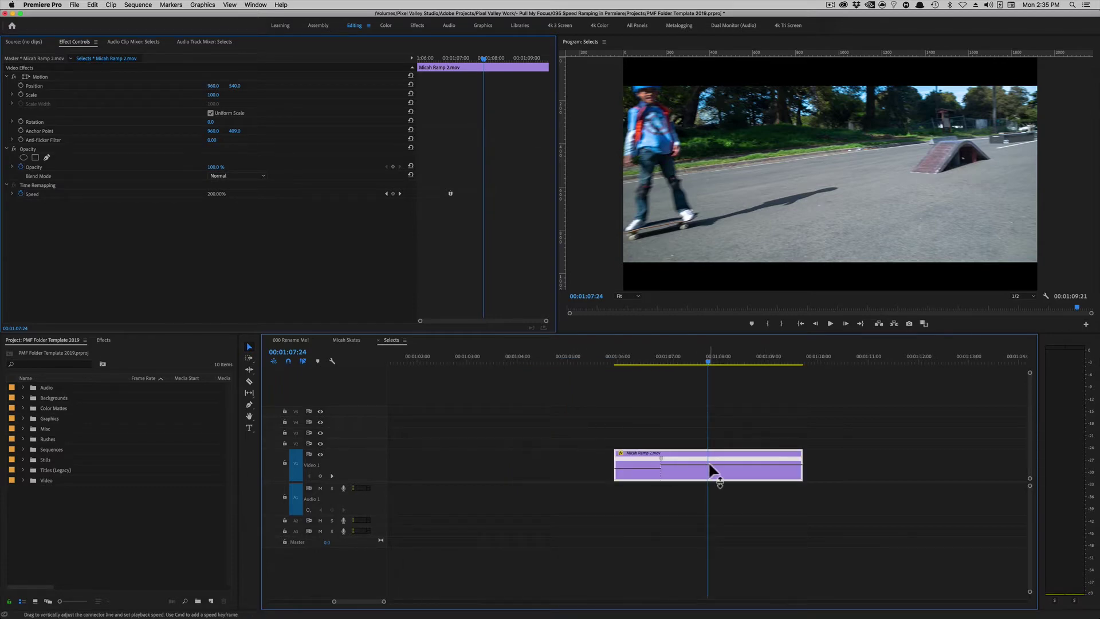
Drag the speed after the keyframe down to 40% and preview the slow-motion jump twice
{"action": "key", "text": "ctrl"}
{"action": "left_click_drag", "start_coordinate": [701, 461], "coordinate": [701, 563]}
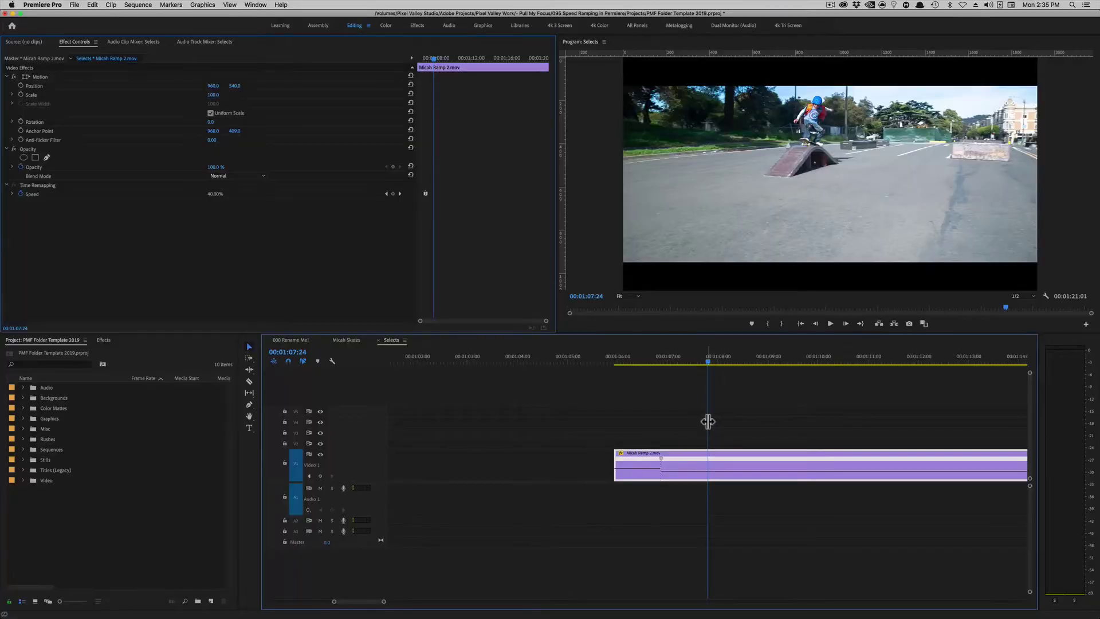
{"action": "left_click_drag", "start_coordinate": [679, 364], "coordinate": [622, 363]}
{"action": "key", "text": "space"}
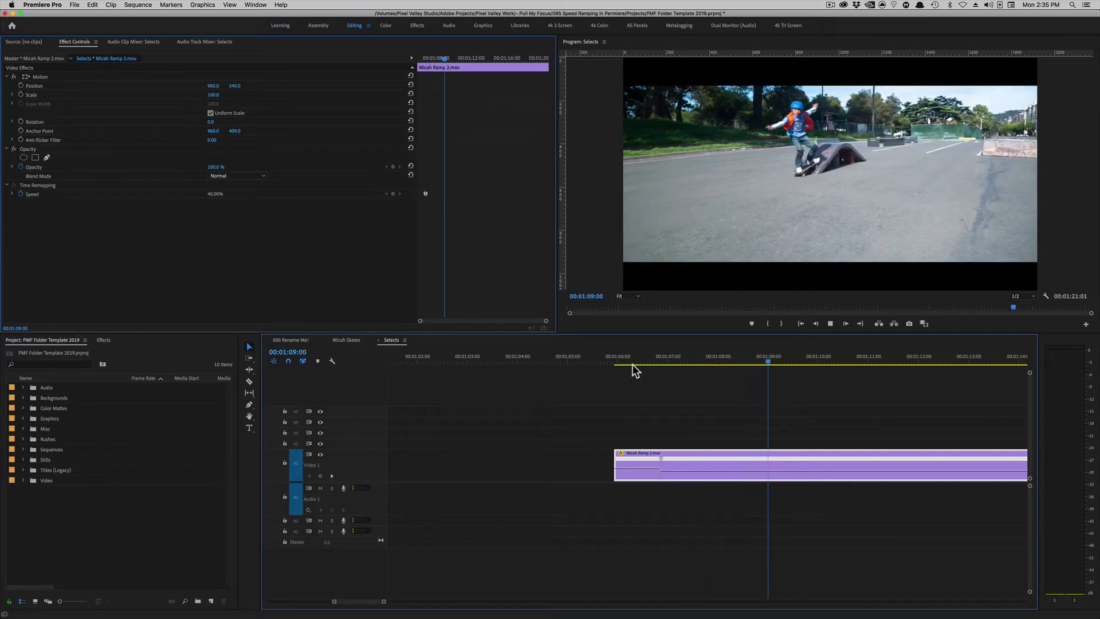
{"action": "key", "text": "space"}
{"action": "left_click_drag", "start_coordinate": [786, 363], "coordinate": [650, 371]}
{"action": "key", "text": "space"}
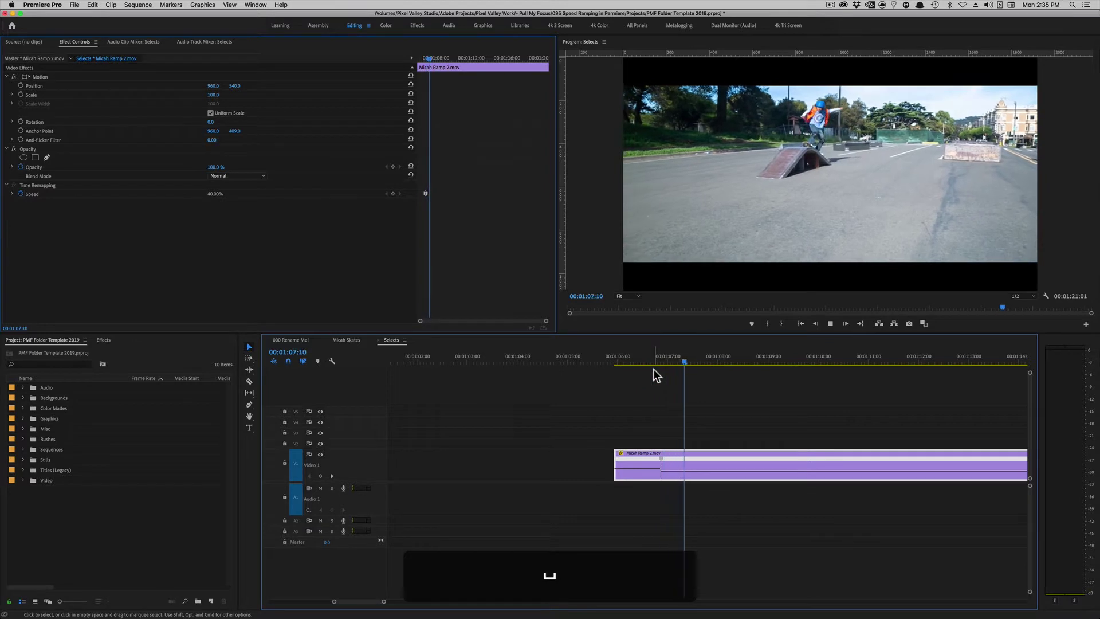
{"action": "key", "text": "space"}
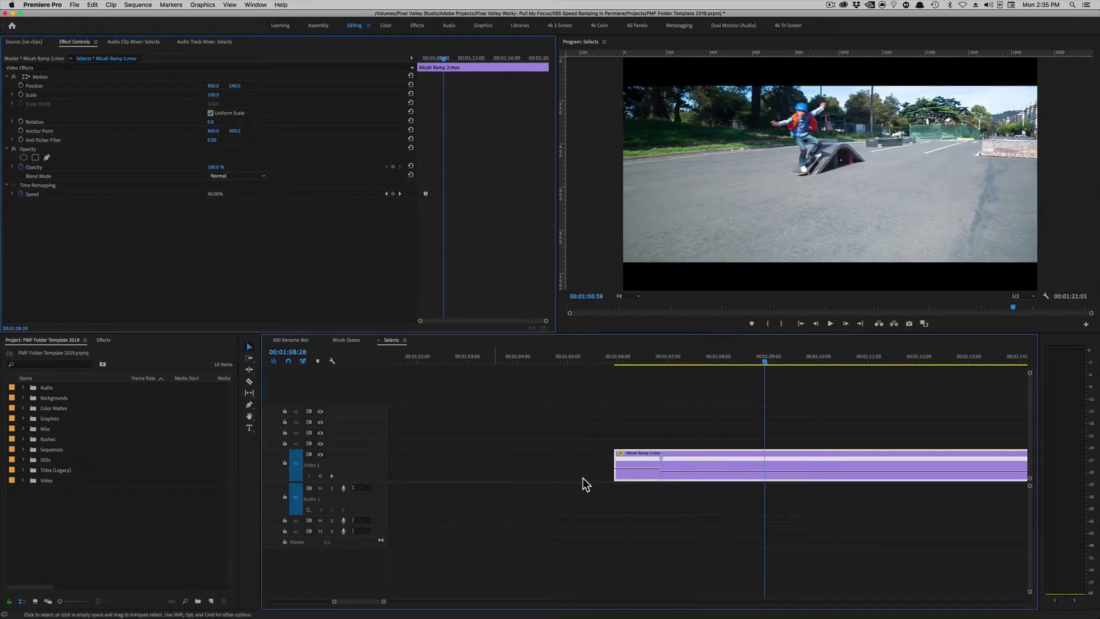
Add a second speed keyframe near 00:01:08:28, restore 100% speed after it, and play back
{"action": "key", "text": "super"}
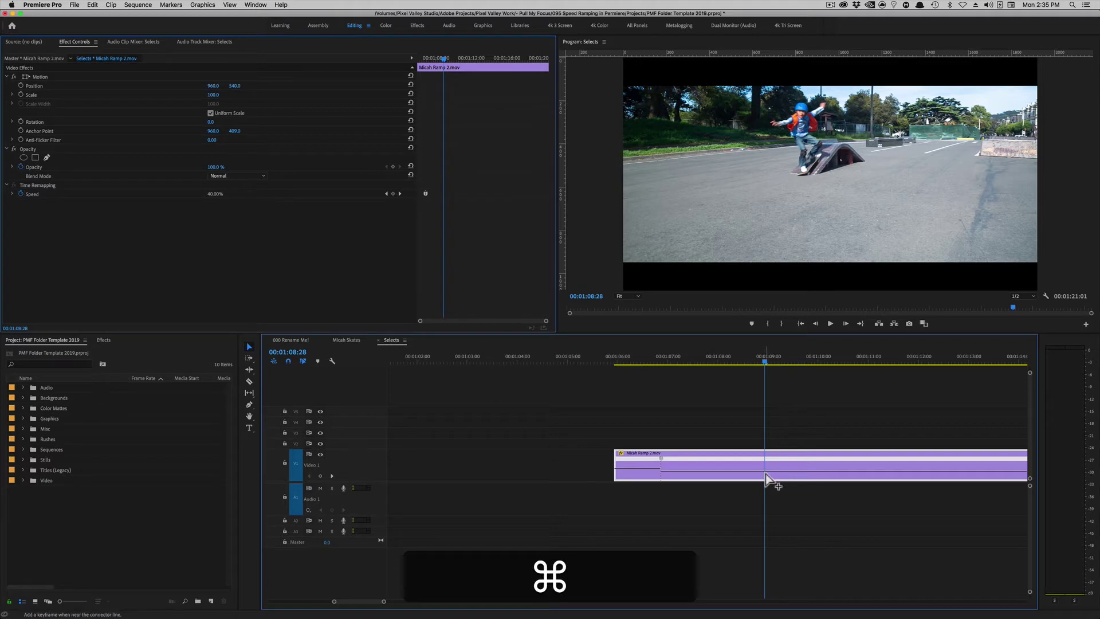
{"action": "left_click", "coordinate": [765, 475], "text": "super"}
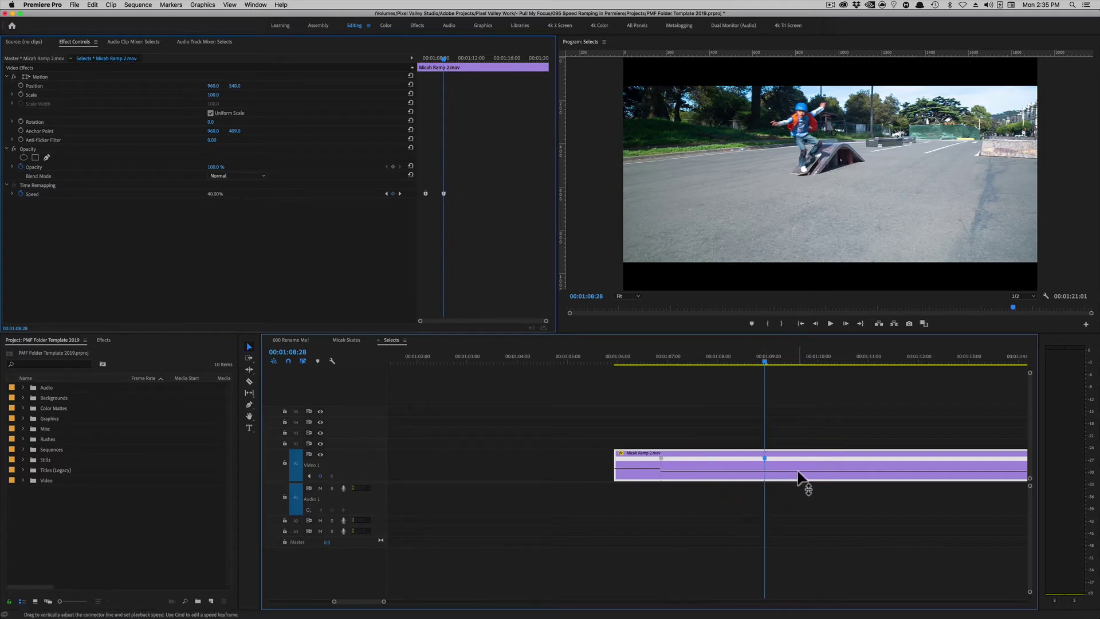
{"action": "left_click_drag", "start_coordinate": [800, 476], "coordinate": [801, 477]}
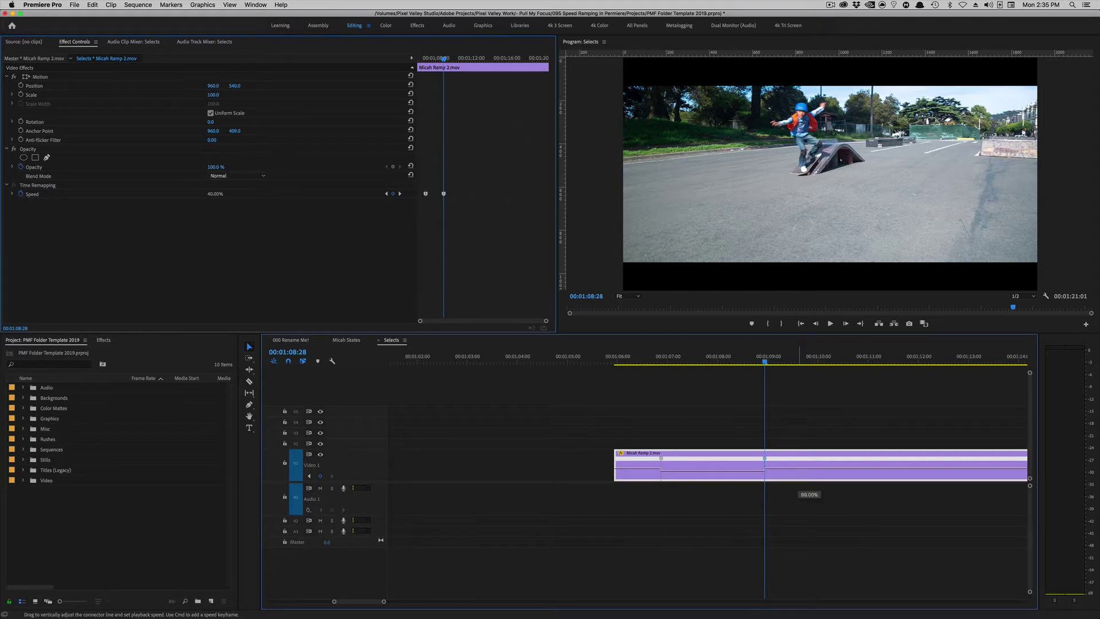
{"action": "left_click_drag", "start_coordinate": [801, 477], "coordinate": [801, 478]}
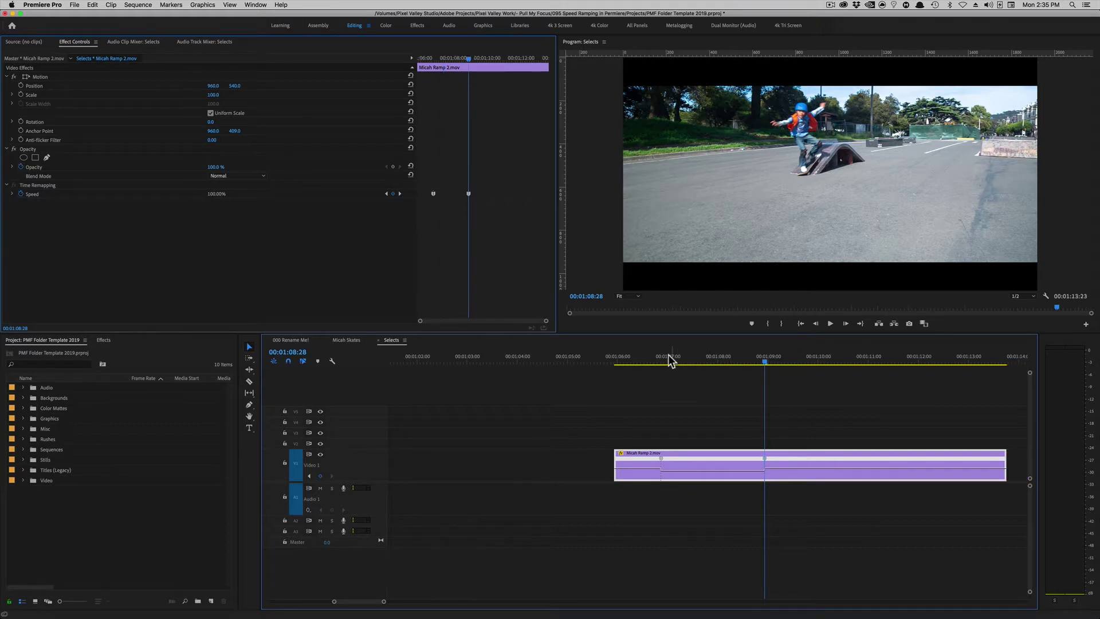
{"action": "left_click", "coordinate": [622, 361]}
{"action": "key", "text": "space"}
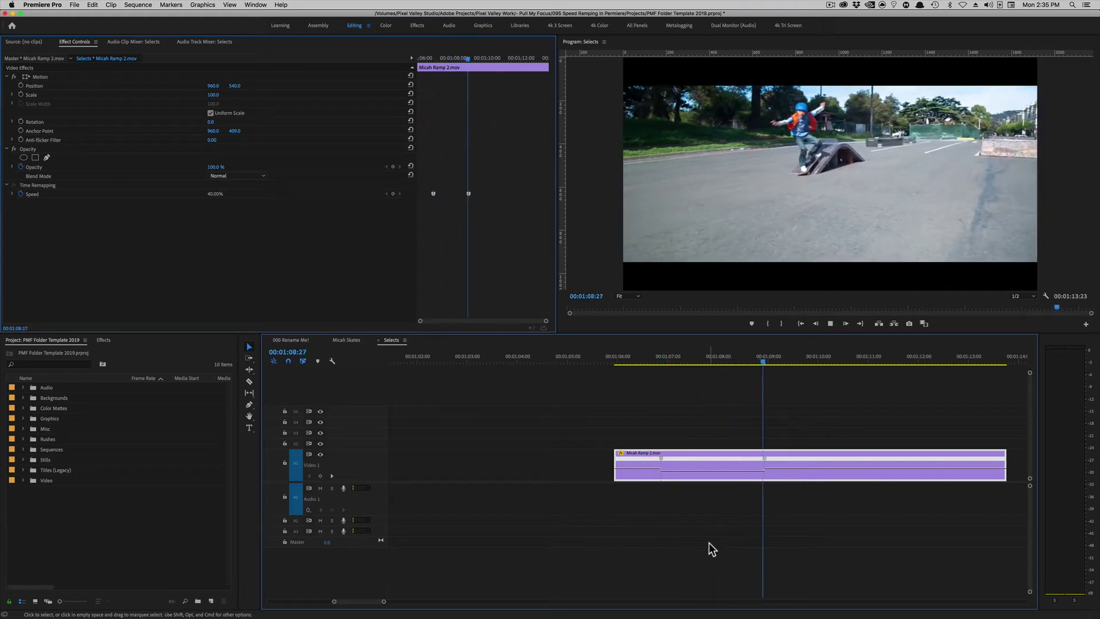
{"action": "key", "text": "space"}
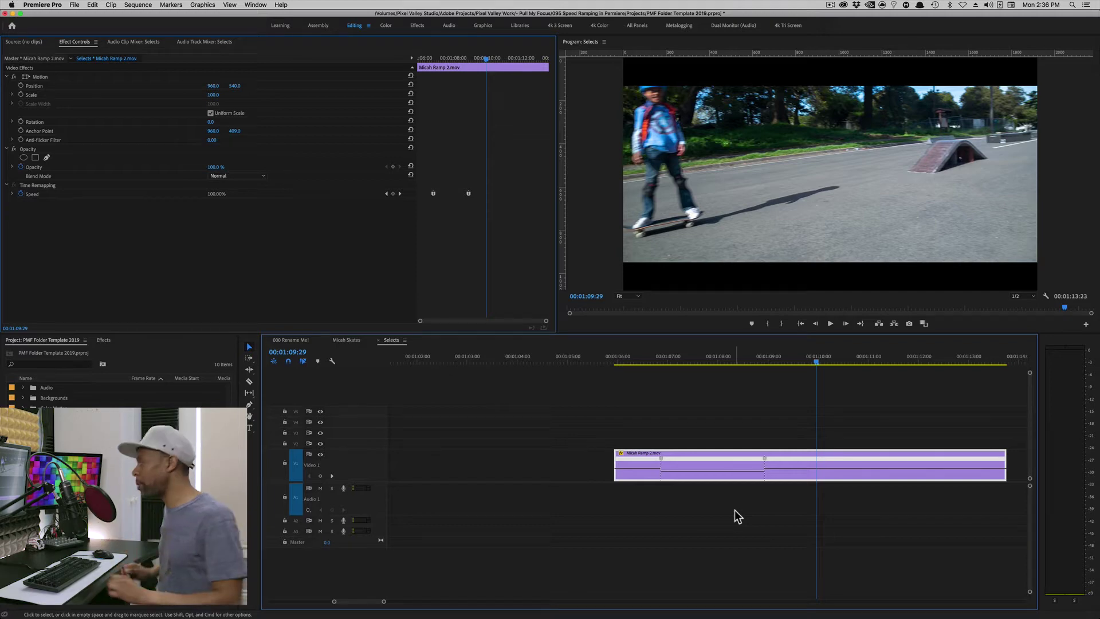
Zoom the timeline in around the first speed keyframe and select it
{"action": "left_click_drag", "start_coordinate": [809, 357], "coordinate": [649, 375]}
{"action": "key", "text": "="}
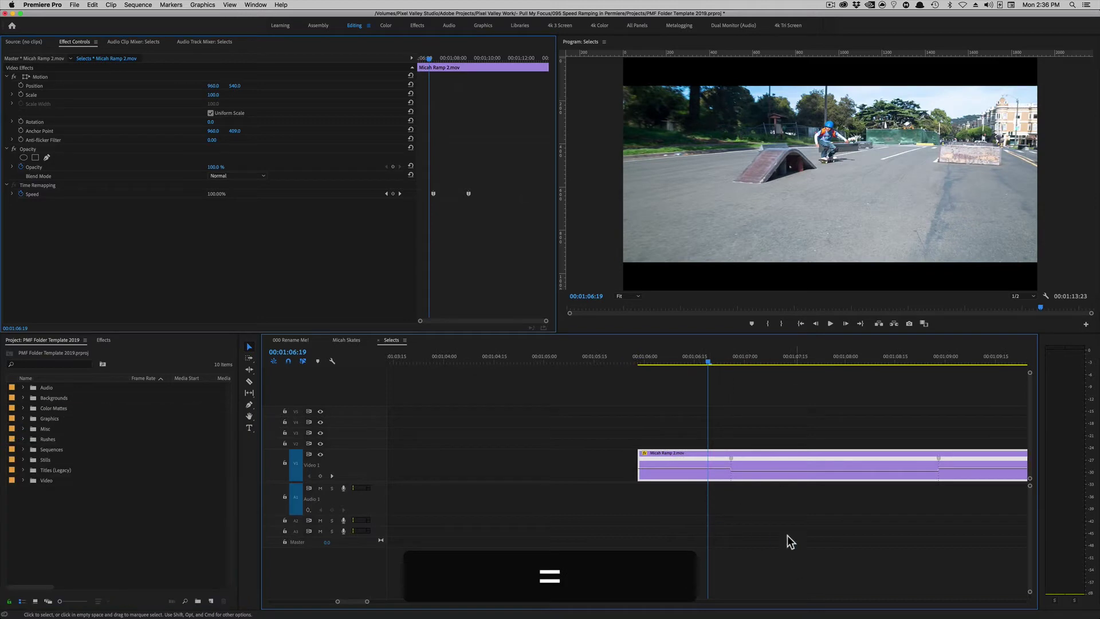
{"action": "left_click_drag", "start_coordinate": [784, 464], "coordinate": [565, 465]}
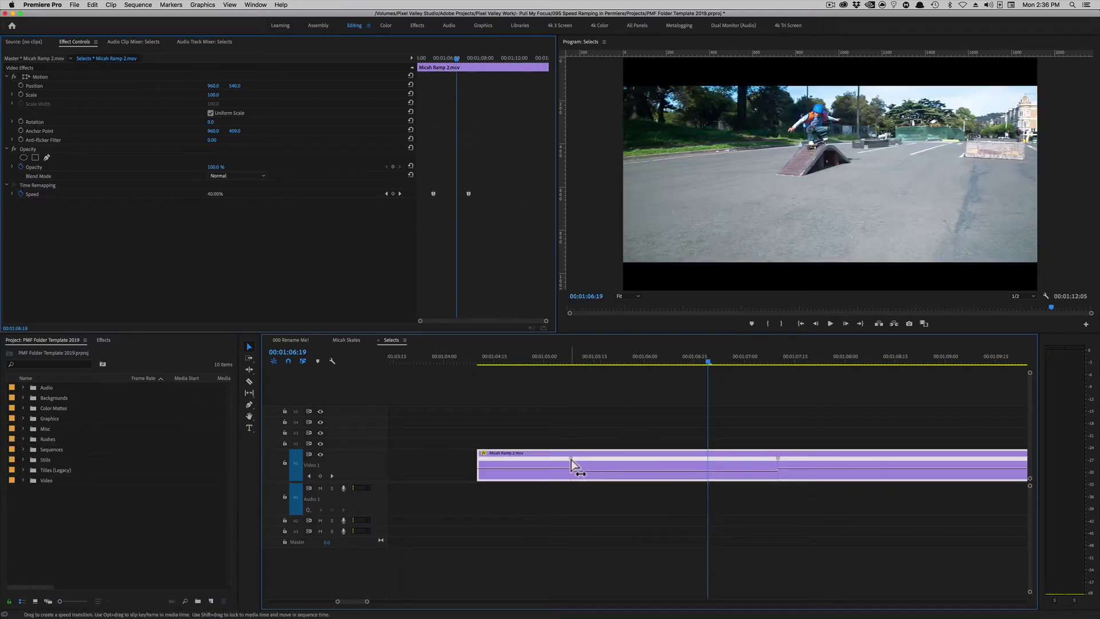
{"action": "left_click", "coordinate": [570, 459]}
{"action": "left_click", "coordinate": [569, 366]}
{"action": "key", "text": "ctrl"}
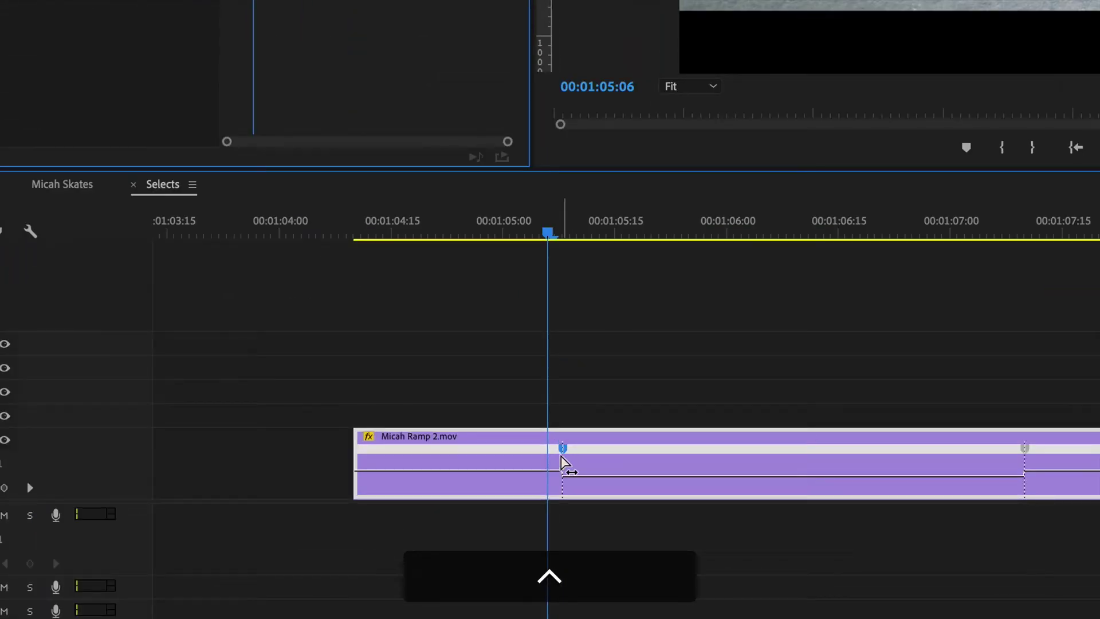
{"action": "key", "text": "ctrl"}
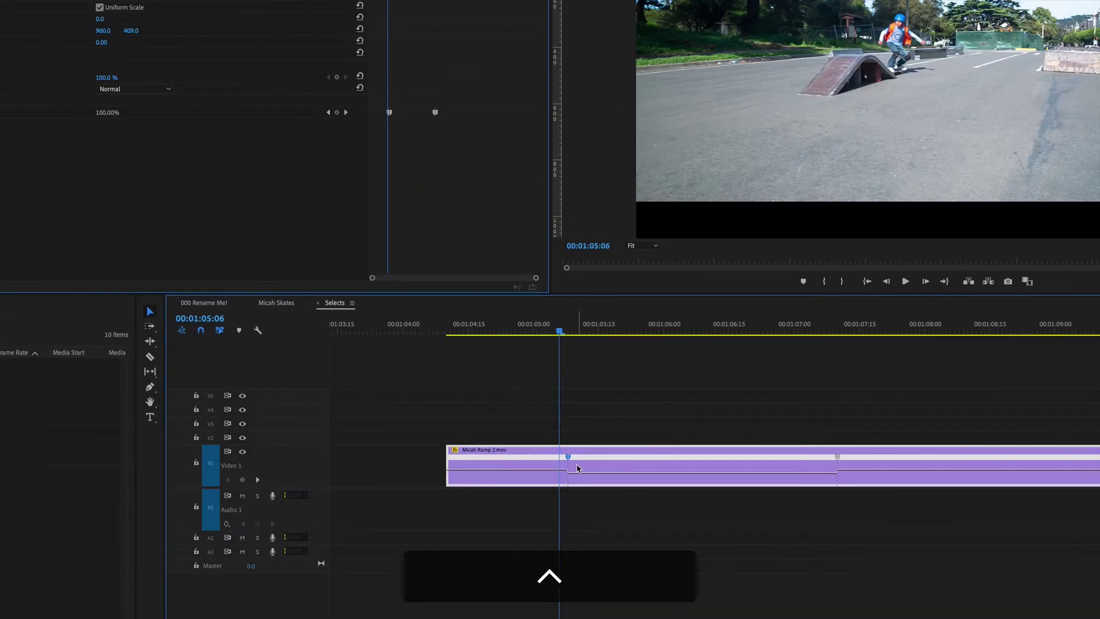
Drag the first keyframe apart into a gradual speed ramp extending to about 00:01:05:16
{"action": "left_click_drag", "start_coordinate": [570, 460], "coordinate": [590, 461]}
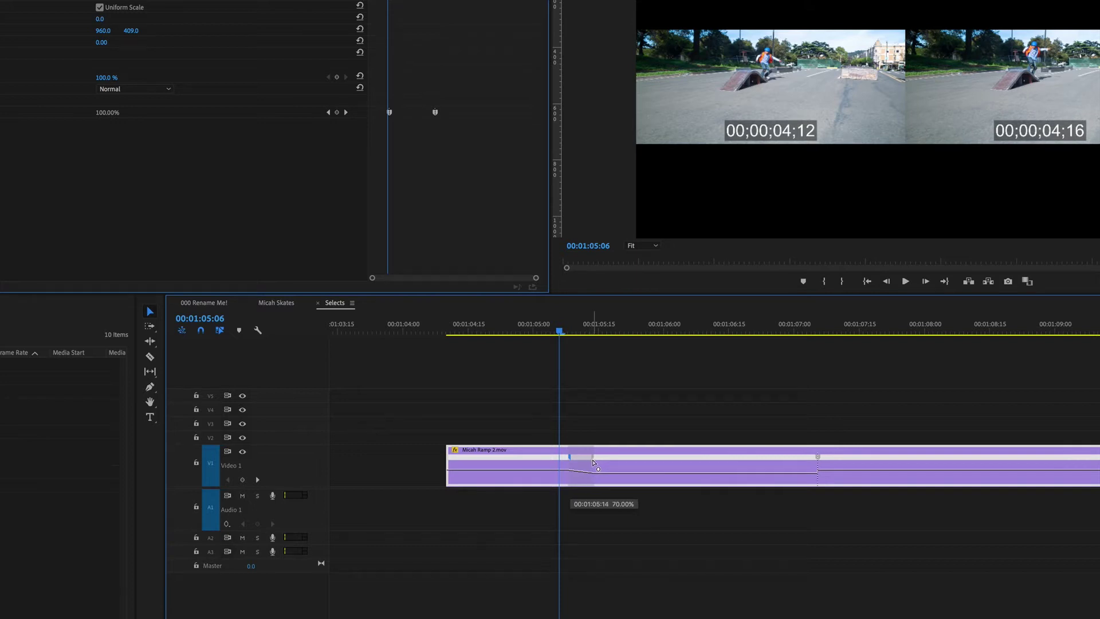
{"action": "left_click_drag", "start_coordinate": [593, 462], "coordinate": [589, 463]}
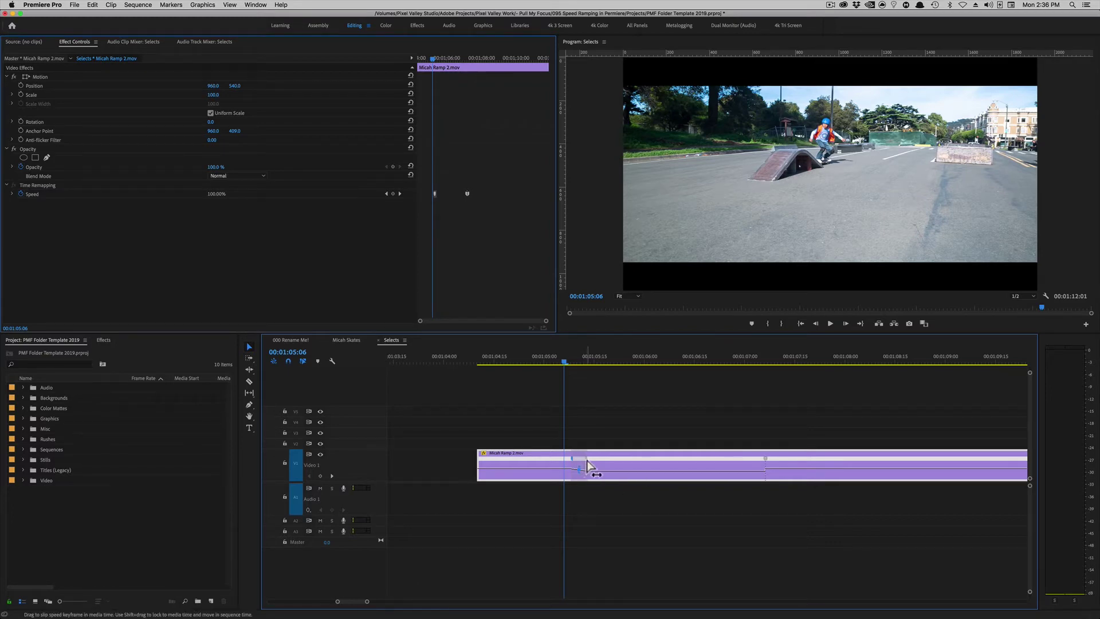
{"action": "left_click_drag", "start_coordinate": [590, 464], "coordinate": [589, 463]}
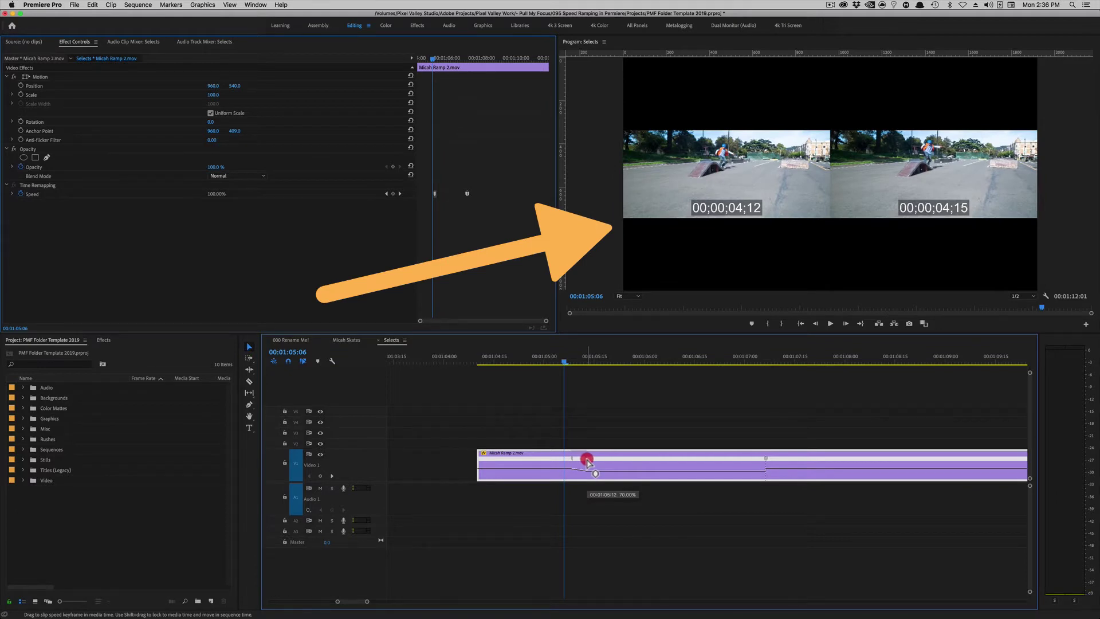
{"action": "left_click_drag", "start_coordinate": [588, 461], "coordinate": [591, 464]}
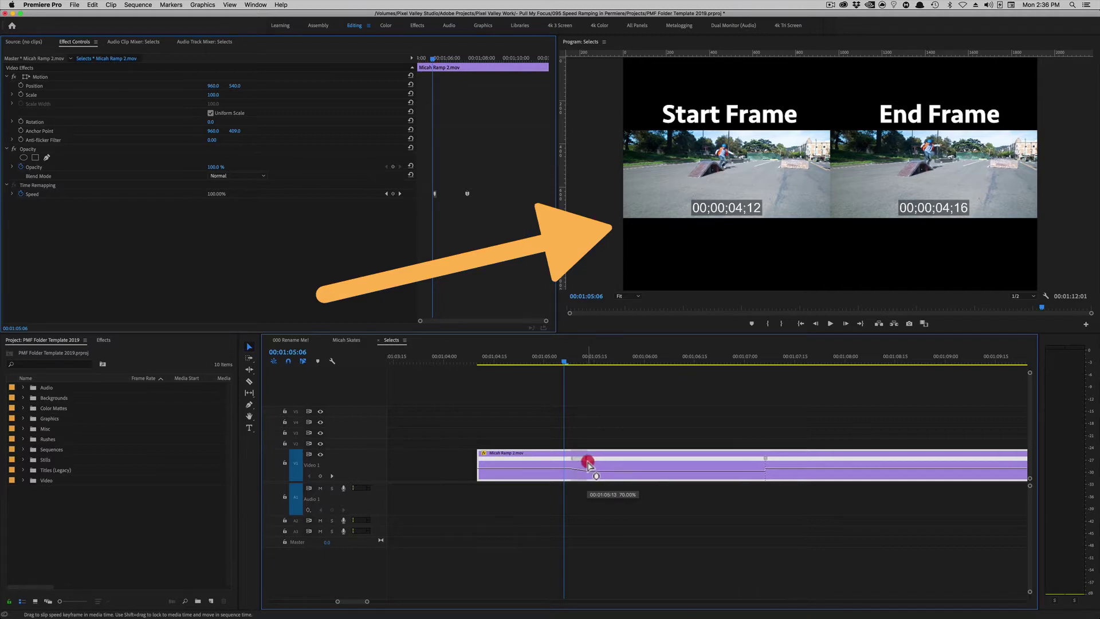
{"action": "left_click_drag", "start_coordinate": [592, 465], "coordinate": [600, 466]}
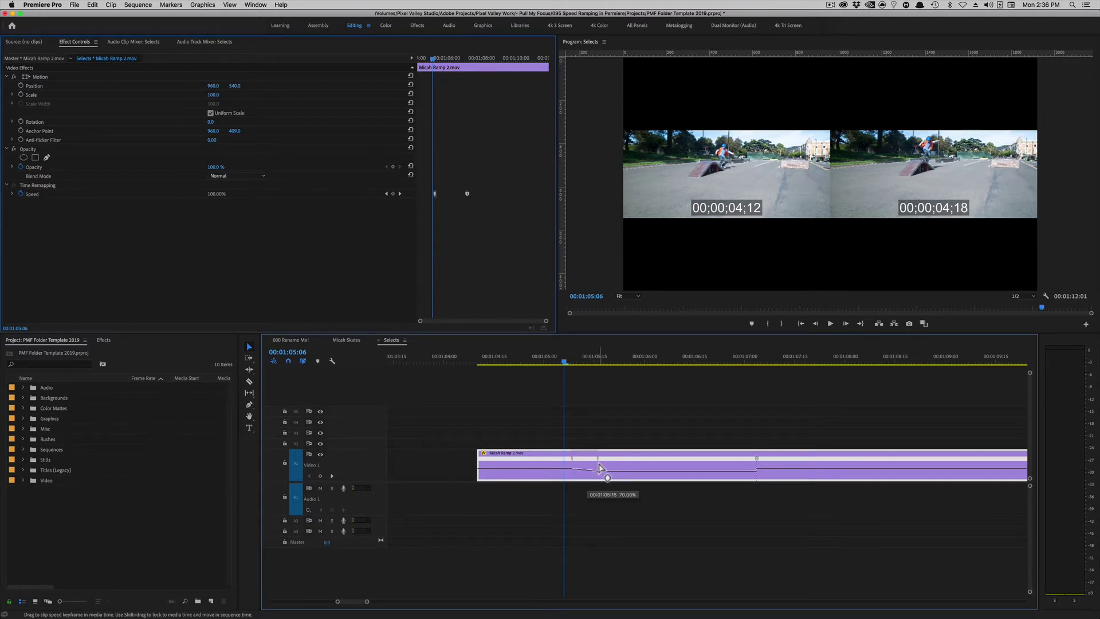
{"action": "left_click_drag", "start_coordinate": [600, 466], "coordinate": [600, 467]}
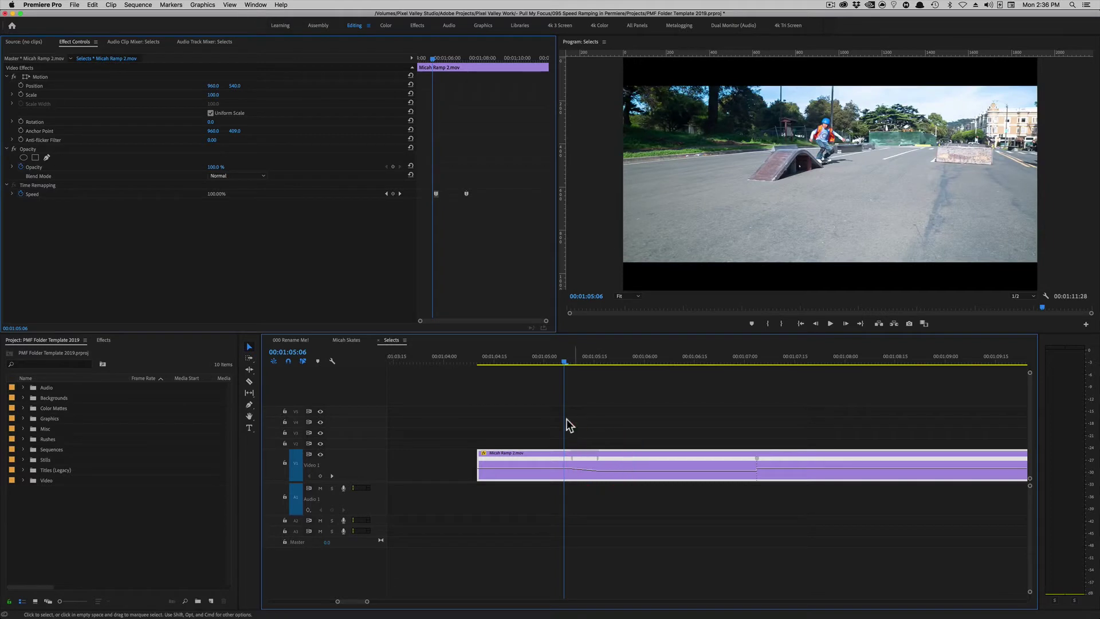
{"action": "left_click", "coordinate": [524, 362]}
Split the second speed keyframe into a ramp back to 100% and preview both ramps
{"action": "key", "text": "space"}
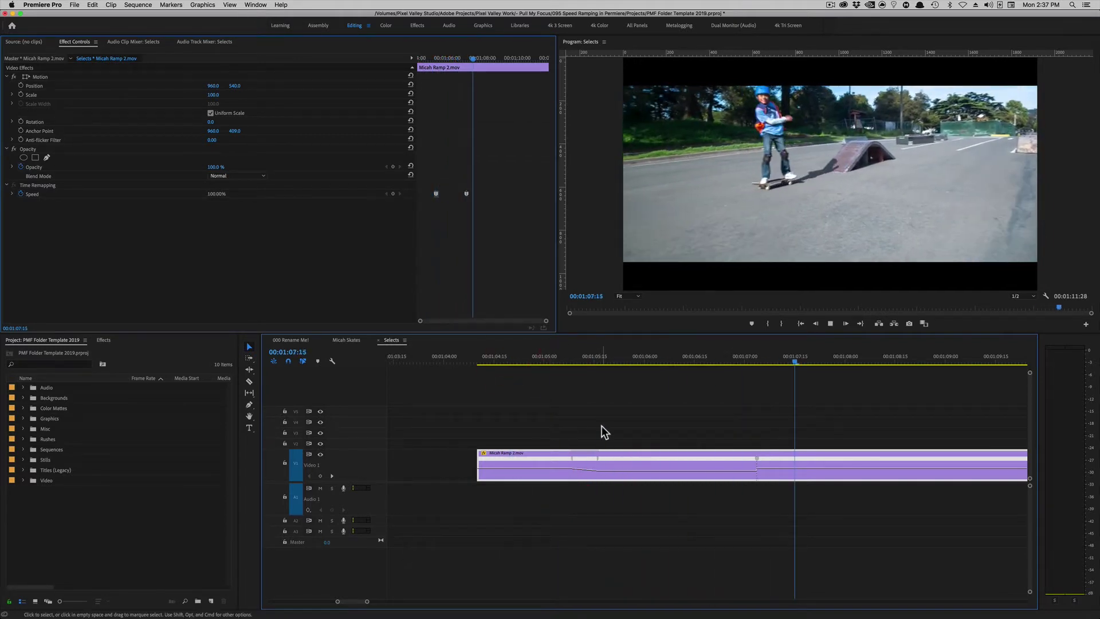
{"action": "key", "text": "space"}
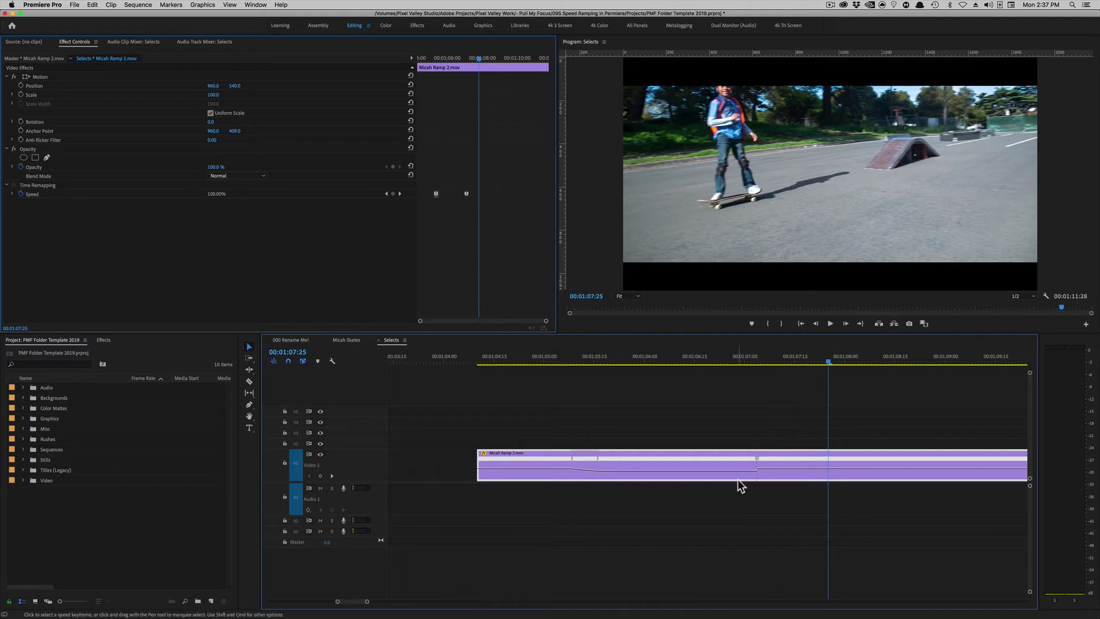
{"action": "left_click", "coordinate": [758, 361]}
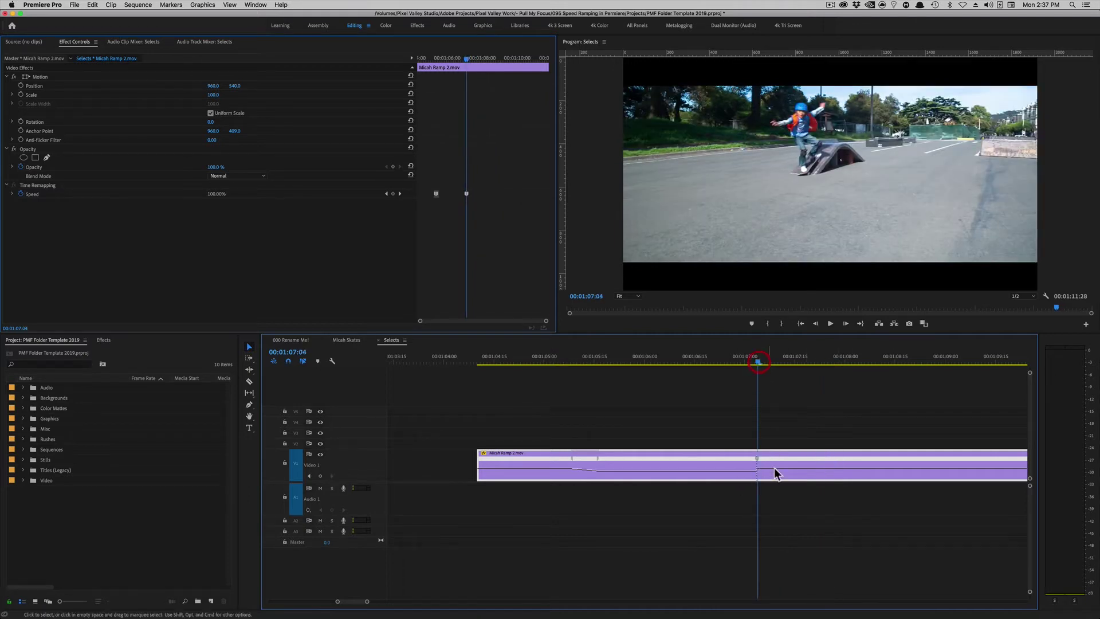
{"action": "left_click_drag", "start_coordinate": [759, 458], "coordinate": [788, 459]}
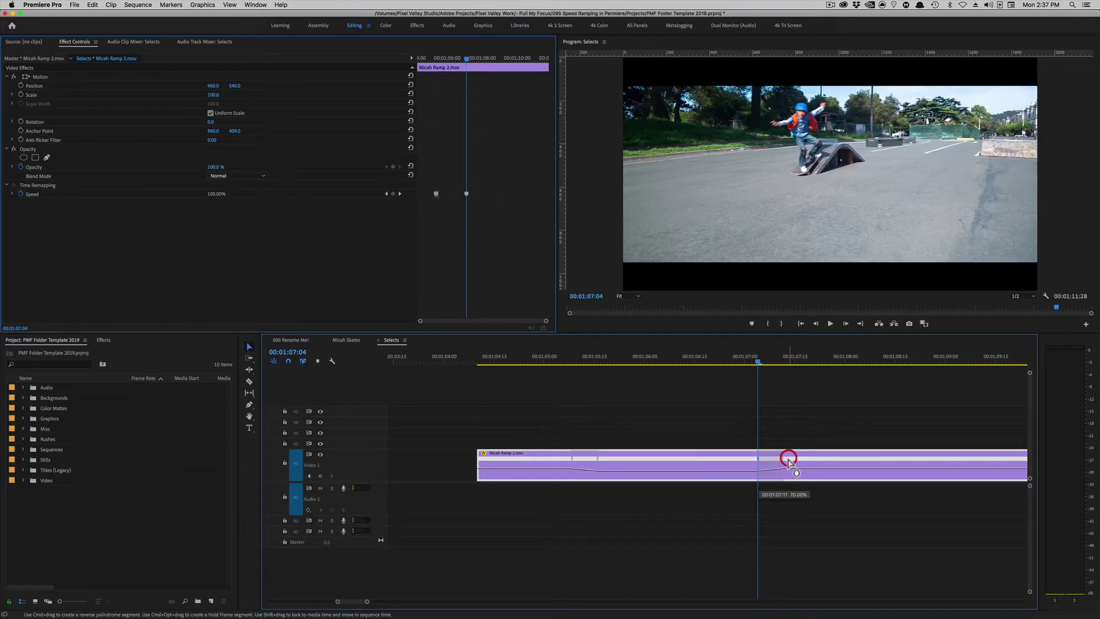
{"action": "left_click", "coordinate": [511, 362]}
{"action": "key", "text": "space"}
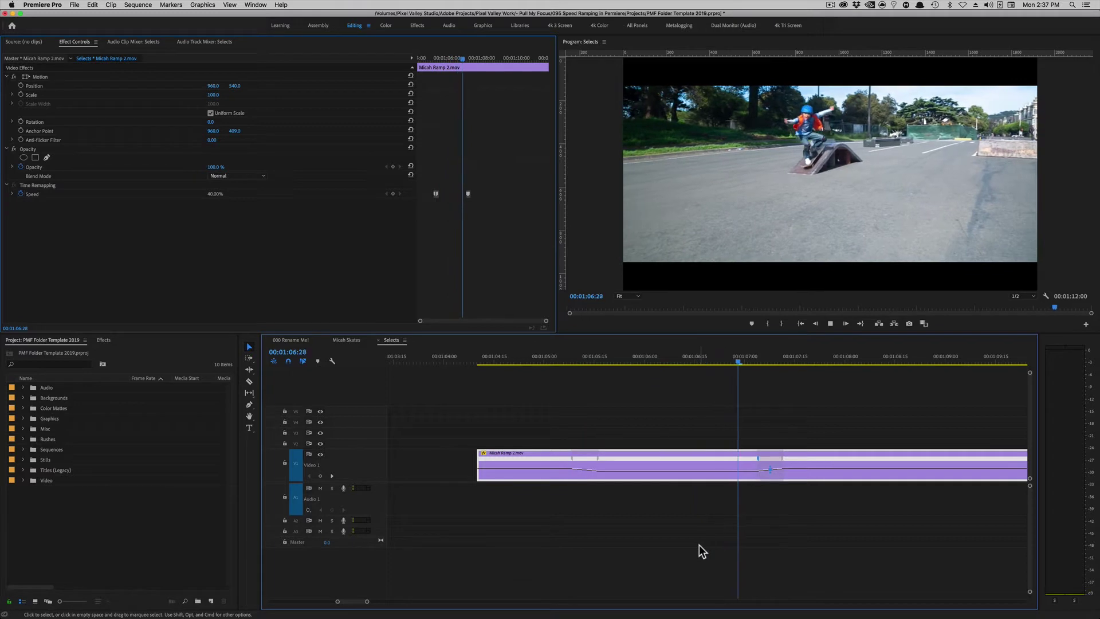
{"action": "key", "text": "space"}
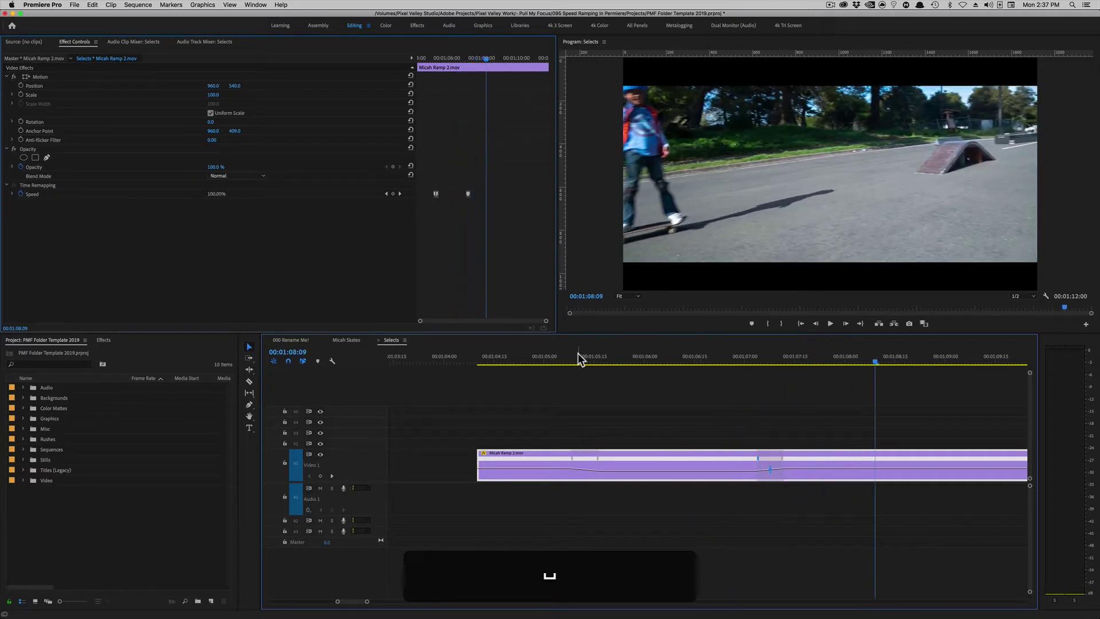
{"action": "left_click_drag", "start_coordinate": [577, 361], "coordinate": [585, 362]}
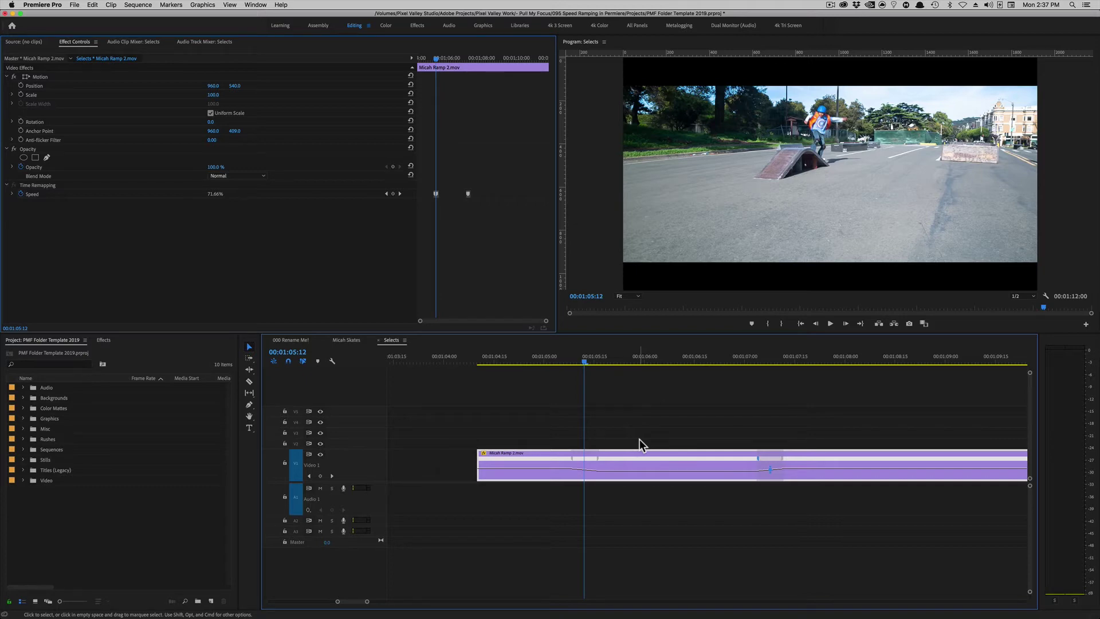
Select Micah Ramp 2.mov and drag the slow-motion section down to about 41% speed
{"action": "key", "text": "ctrl"}
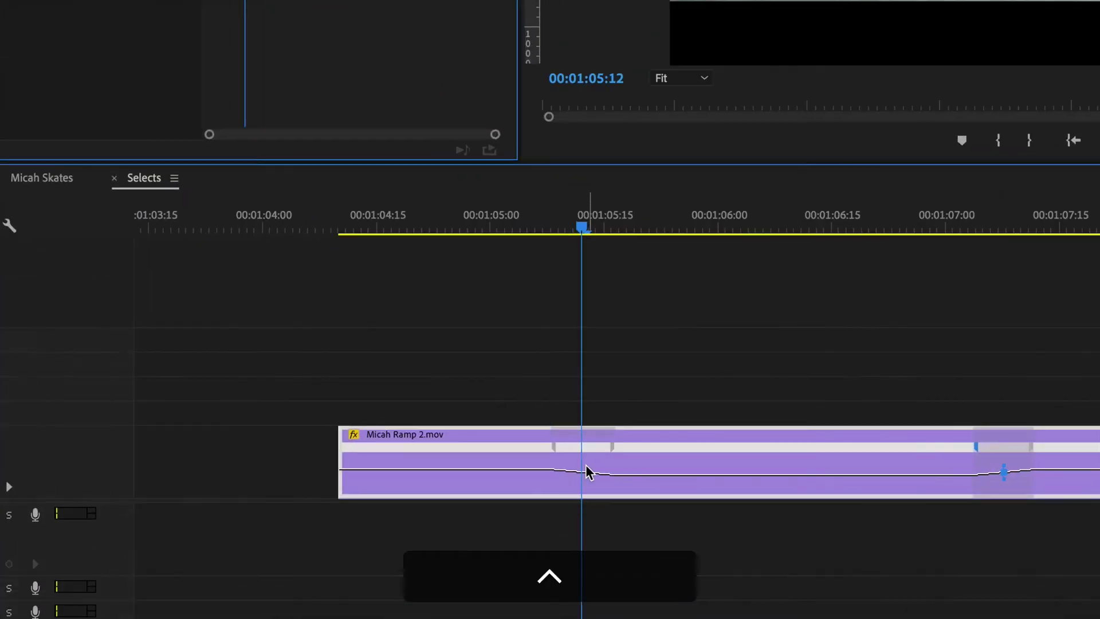
{"action": "left_click", "coordinate": [557, 453]}
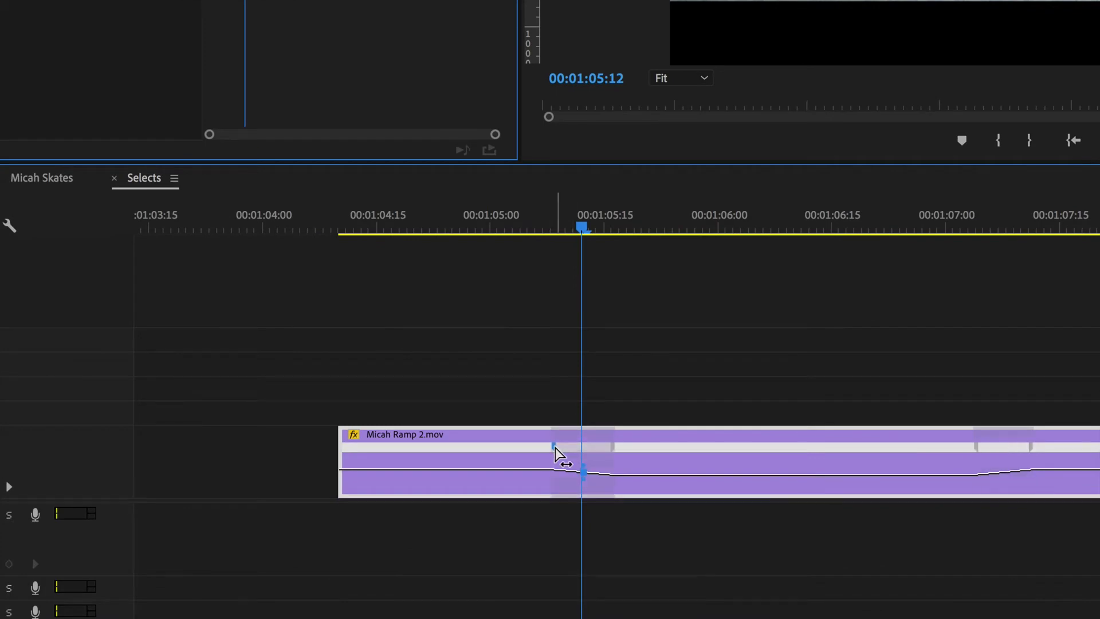
{"action": "left_click", "coordinate": [579, 470]}
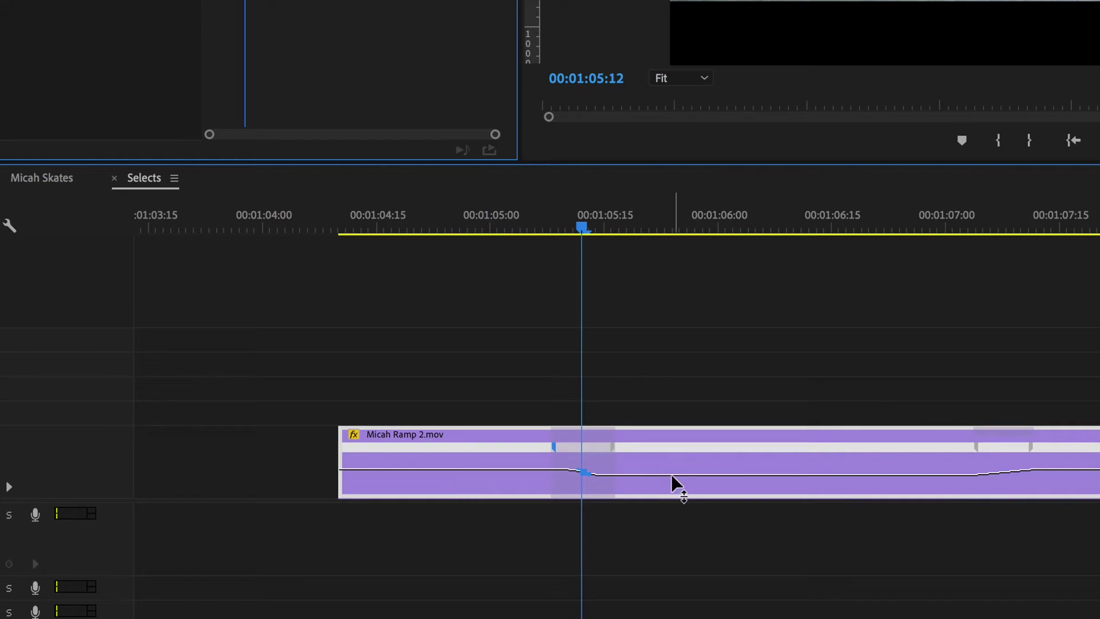
{"action": "left_click_drag", "start_coordinate": [675, 481], "coordinate": [673, 533]}
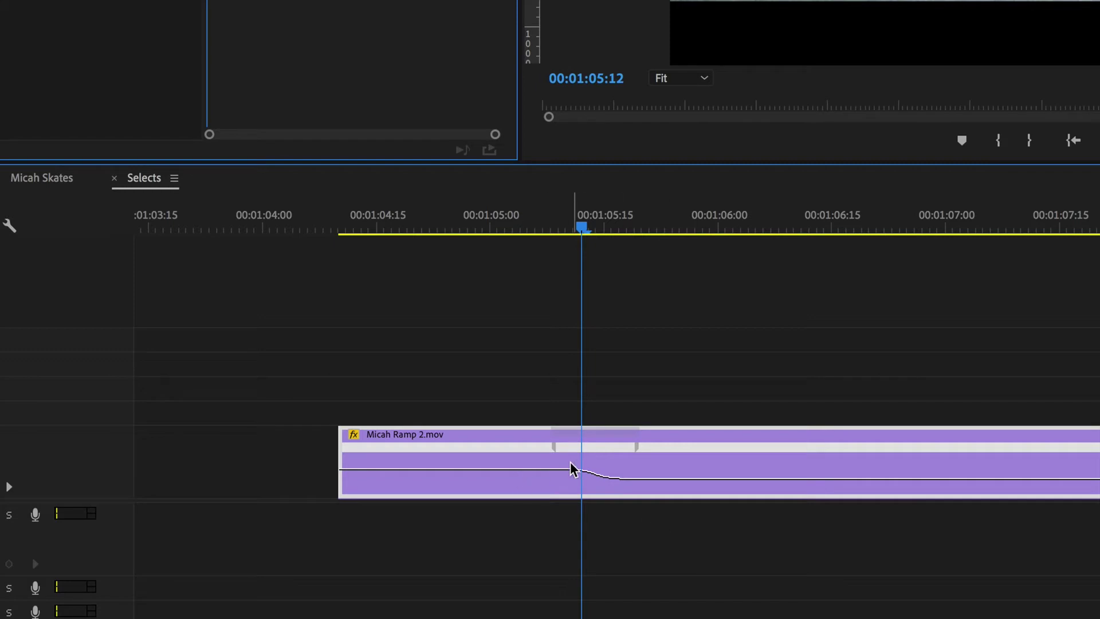
Spread the first speed keyframe's halves apart to widen the eased slowdown ramp
{"action": "left_click", "coordinate": [555, 451]}
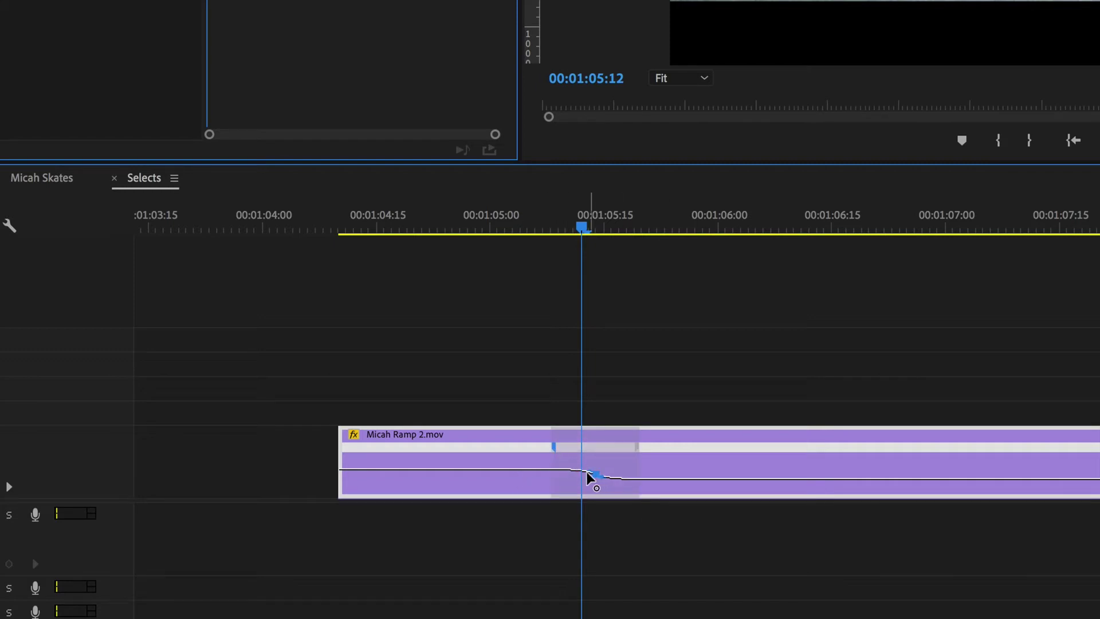
{"action": "left_click_drag", "start_coordinate": [586, 472], "coordinate": [617, 464]}
{"action": "left_click_drag", "start_coordinate": [643, 473], "coordinate": [580, 470]}
{"action": "left_click_drag", "start_coordinate": [708, 484], "coordinate": [707, 474]}
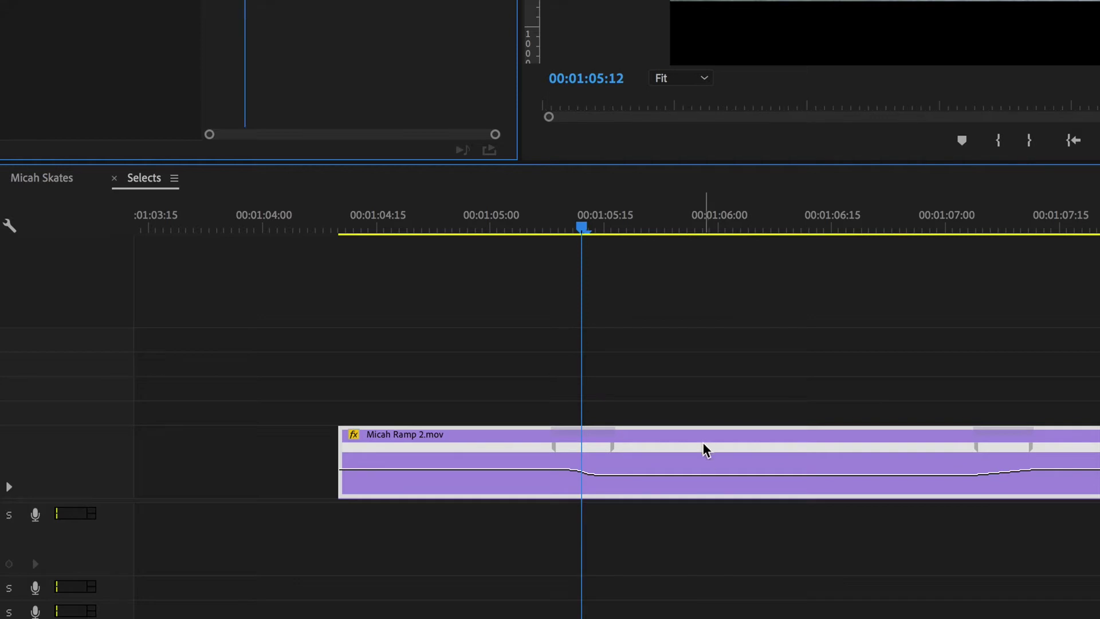
{"action": "key", "text": "minus"}
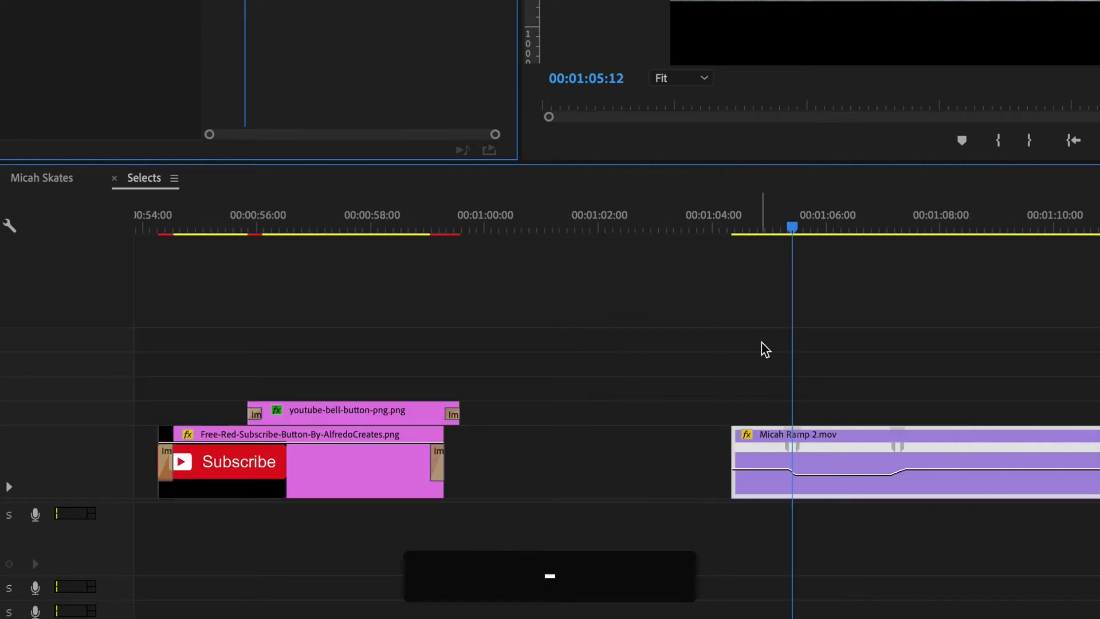
Play Micah Ramp 2.mov from 00:01:05:03 through its 40% speed ramp, then stop
{"action": "key", "text": "Right"}
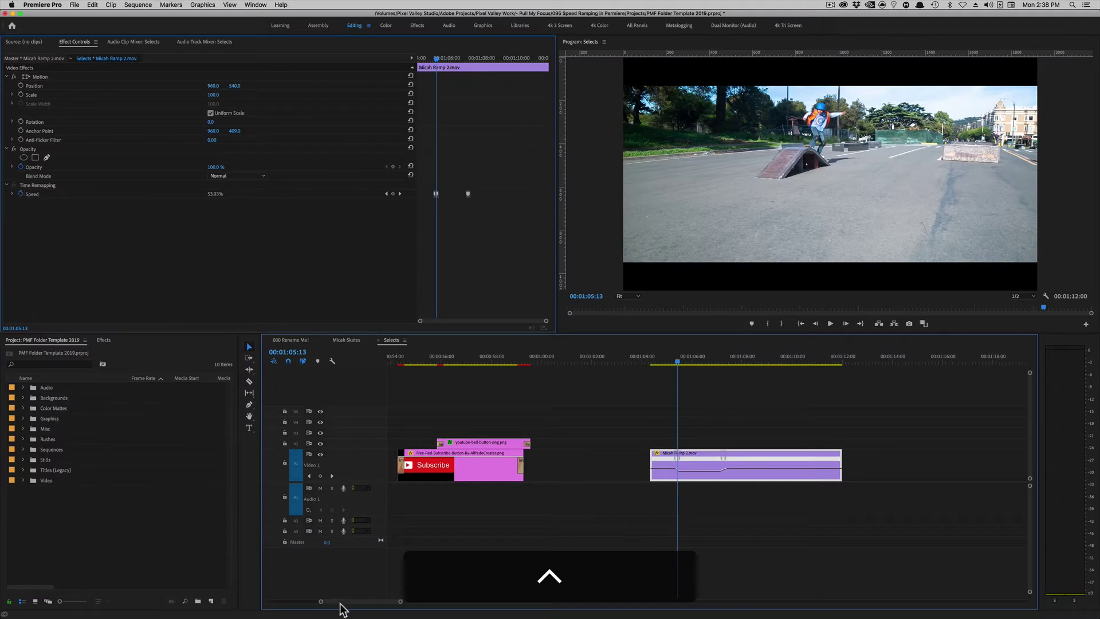
{"action": "scroll", "coordinate": [349, 602], "scroll_direction": "right", "scroll_amount": 5}
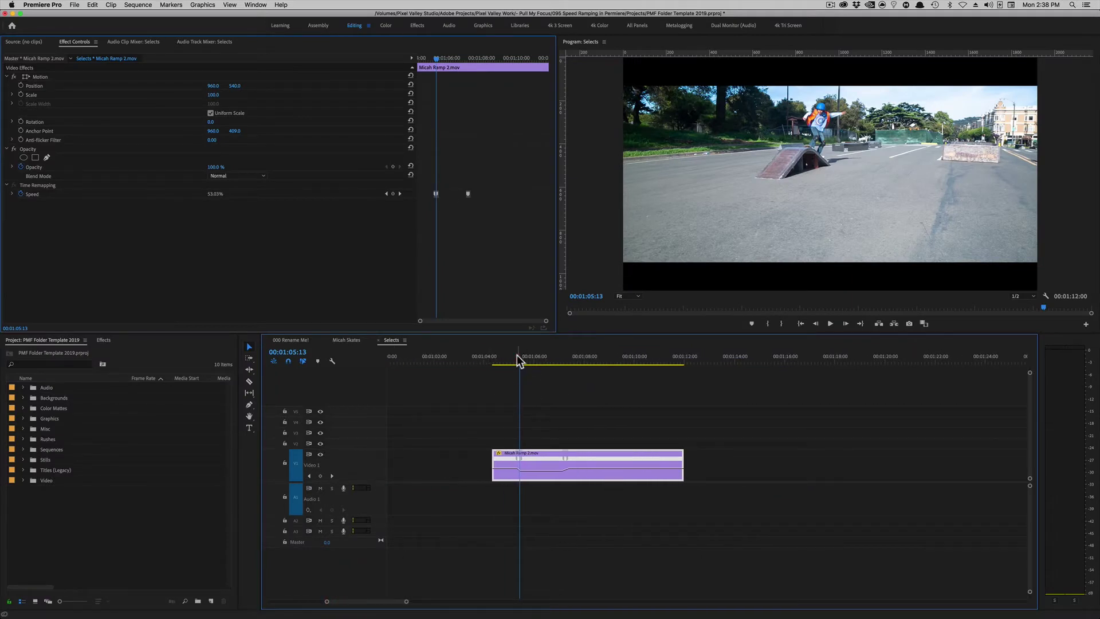
{"action": "left_click_drag", "start_coordinate": [519, 361], "coordinate": [504, 361]}
{"action": "key", "text": "space"}
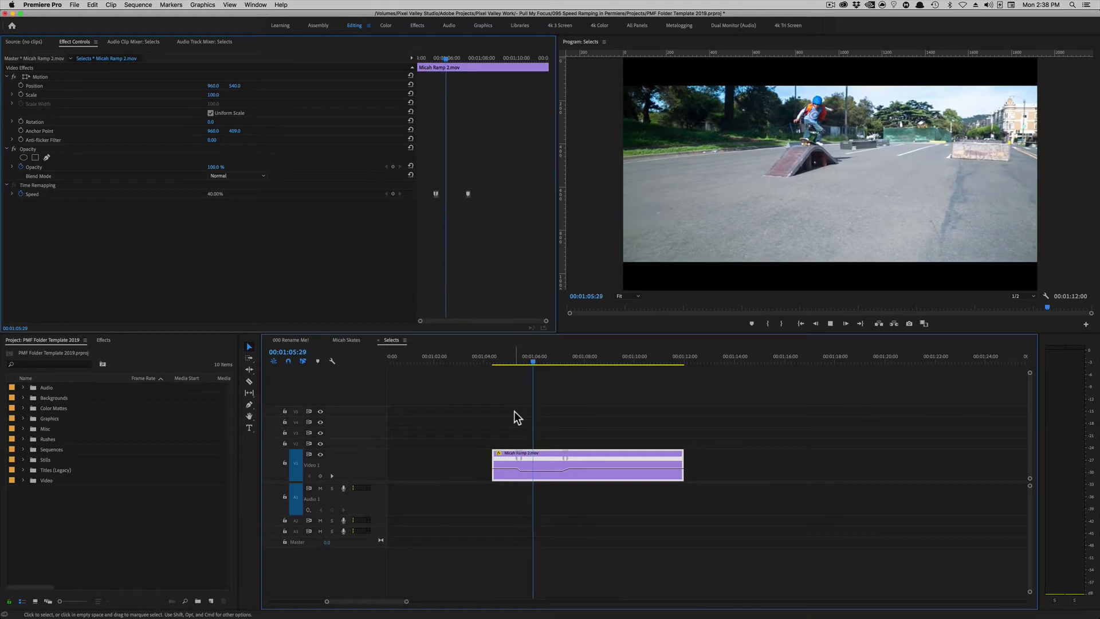
{"action": "key", "text": "space"}
{"action": "left_click", "coordinate": [511, 363]}
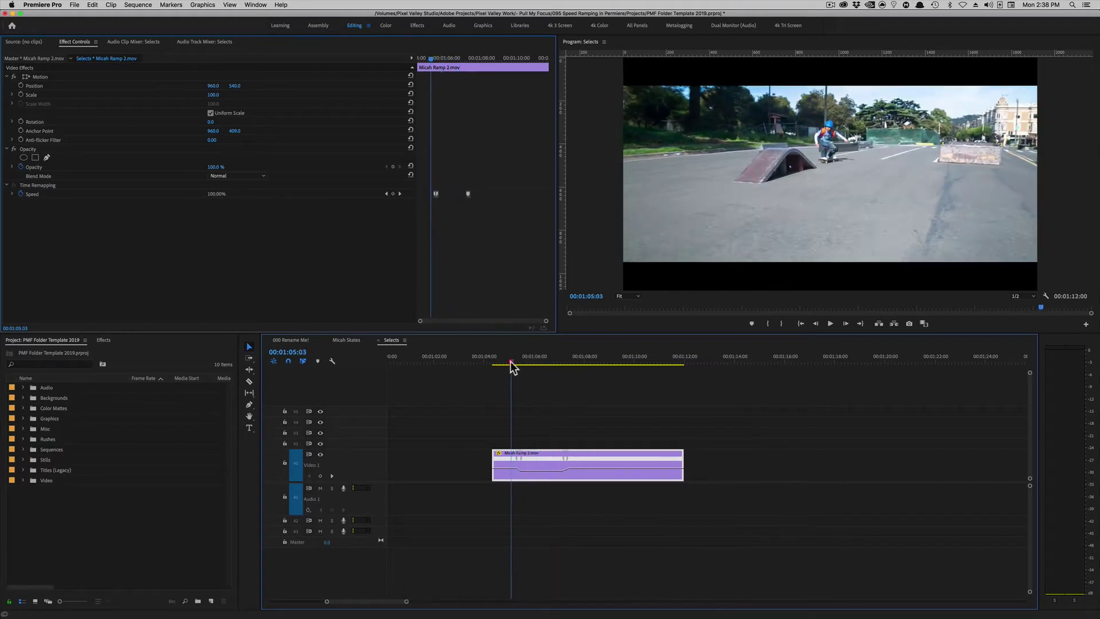
{"action": "key", "text": "space"}
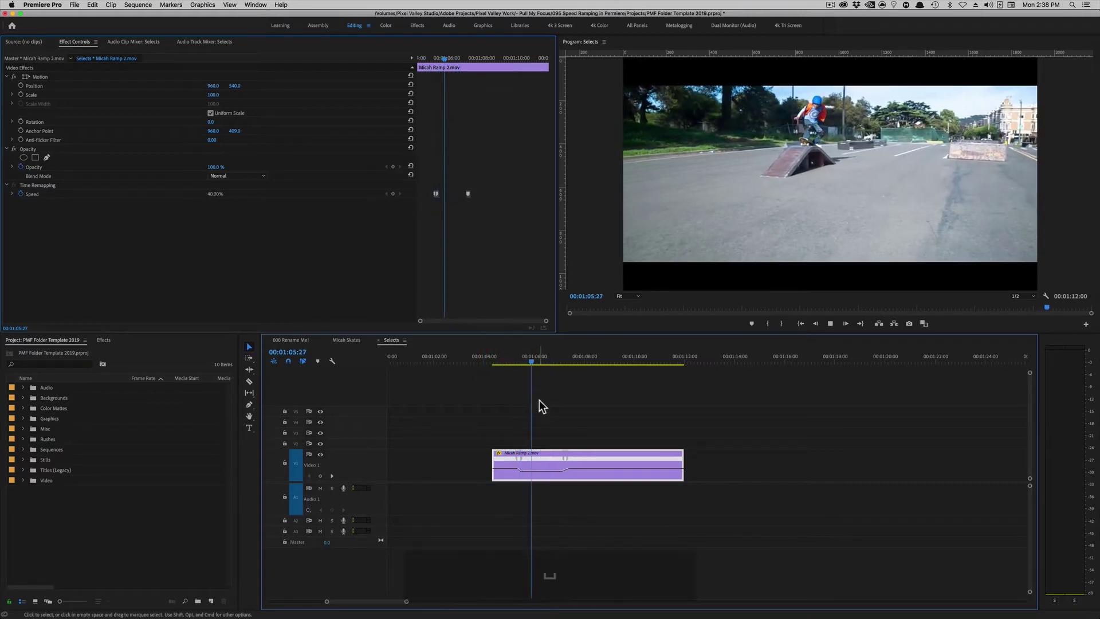
{"action": "key", "text": "space"}
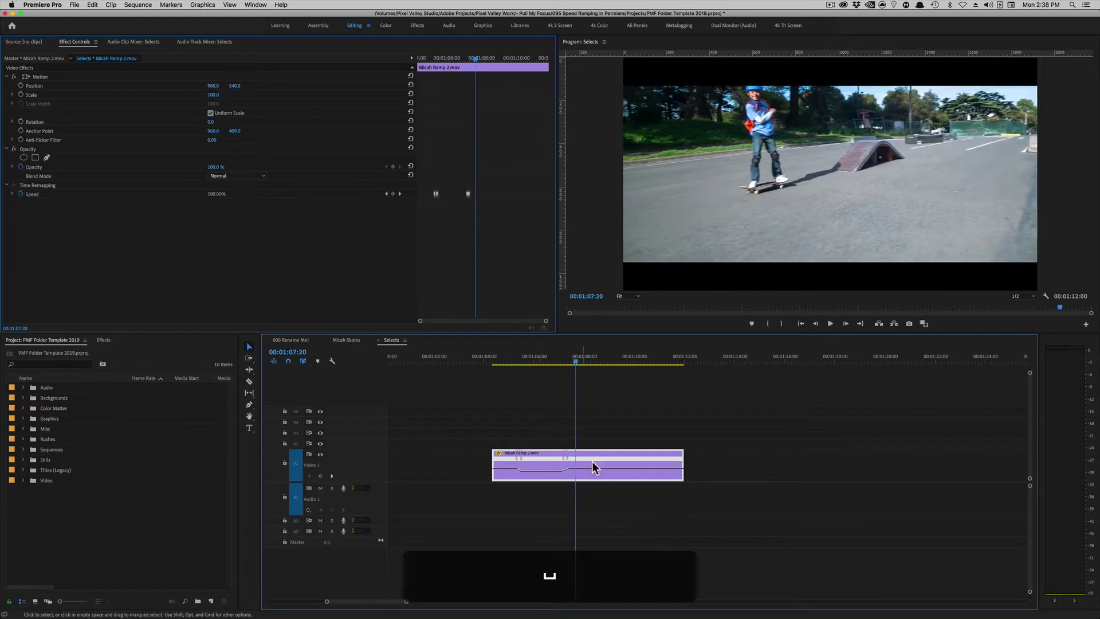
{"action": "key", "text": "ctrl"}
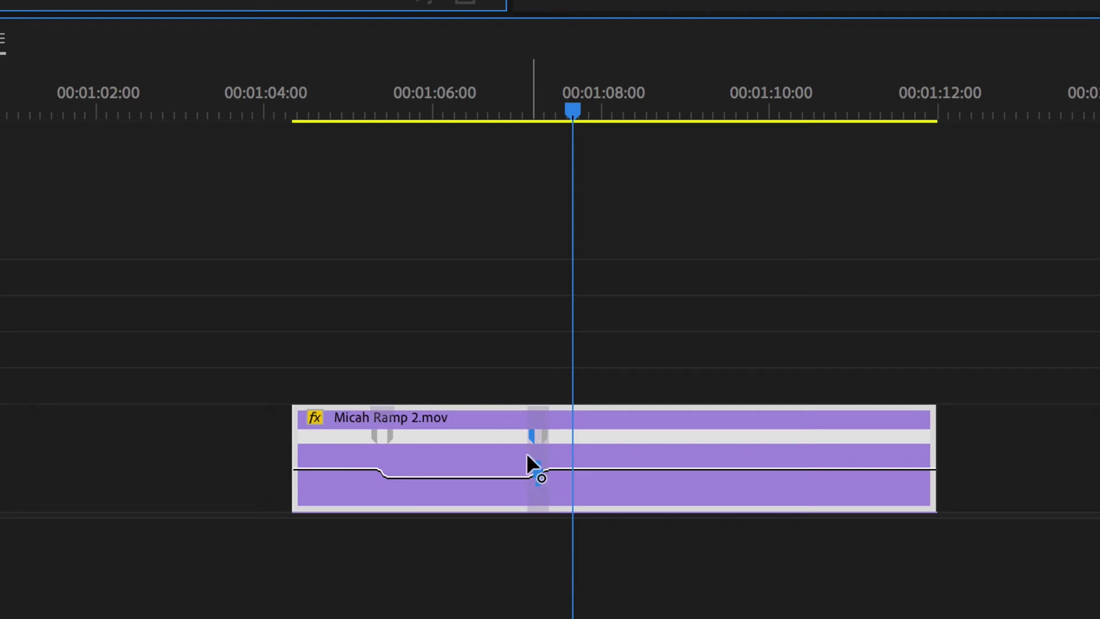
Zoom in on the later speed keyframe and drag out Bezier handles to ease the return-to-speed ramp
{"action": "key", "text": "equal"}
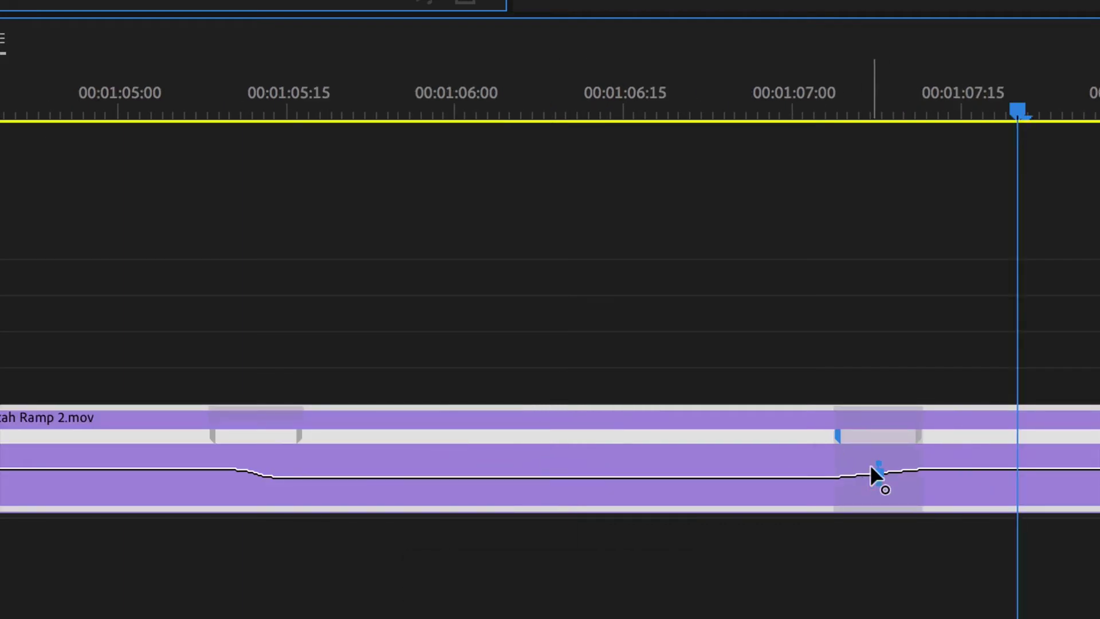
{"action": "key", "text": "equal"}
{"action": "key", "text": "equal"}
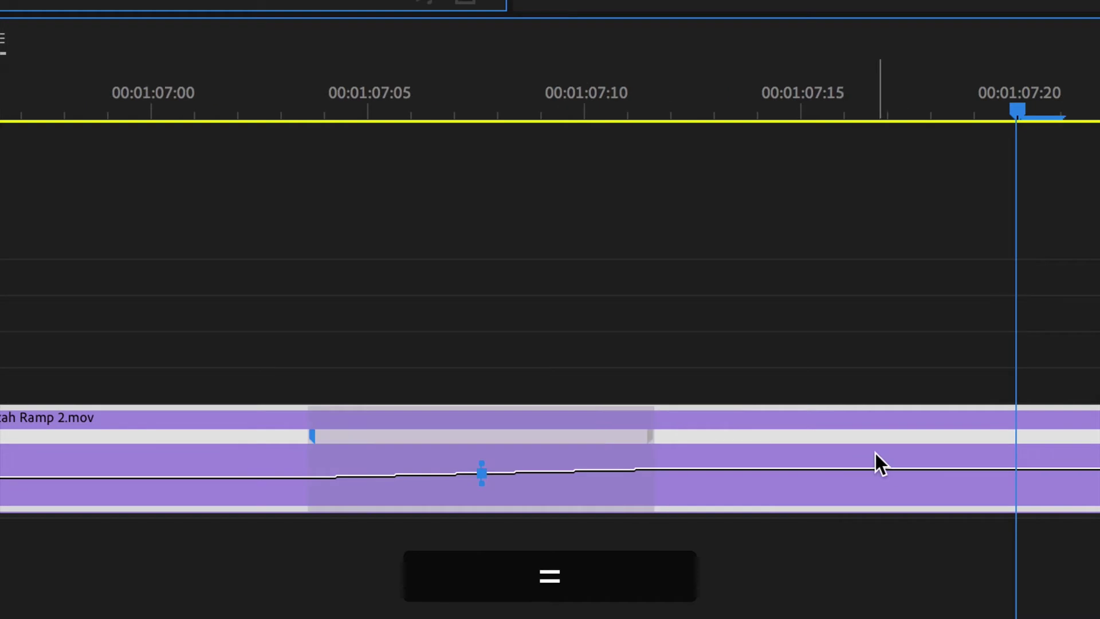
{"action": "left_click_drag", "start_coordinate": [487, 463], "coordinate": [657, 461]}
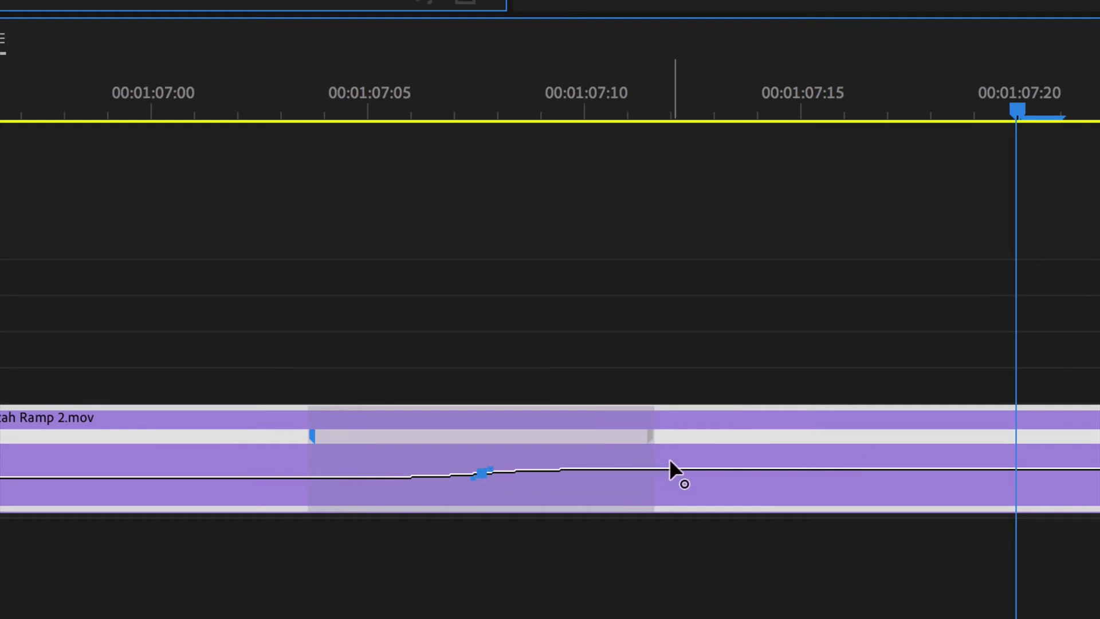
Play the smoothed ramp from near 1:05, then scroll the Project panel to show Office Scene
{"action": "key", "text": "ctrl"}
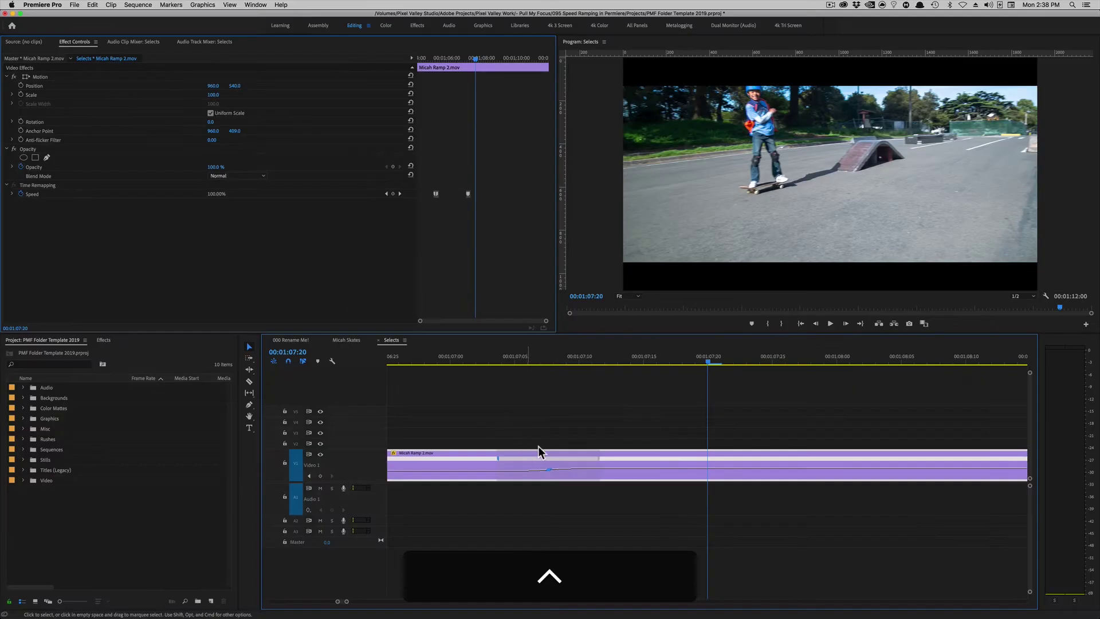
{"action": "key", "text": "minus"}
{"action": "left_click", "coordinate": [594, 372]}
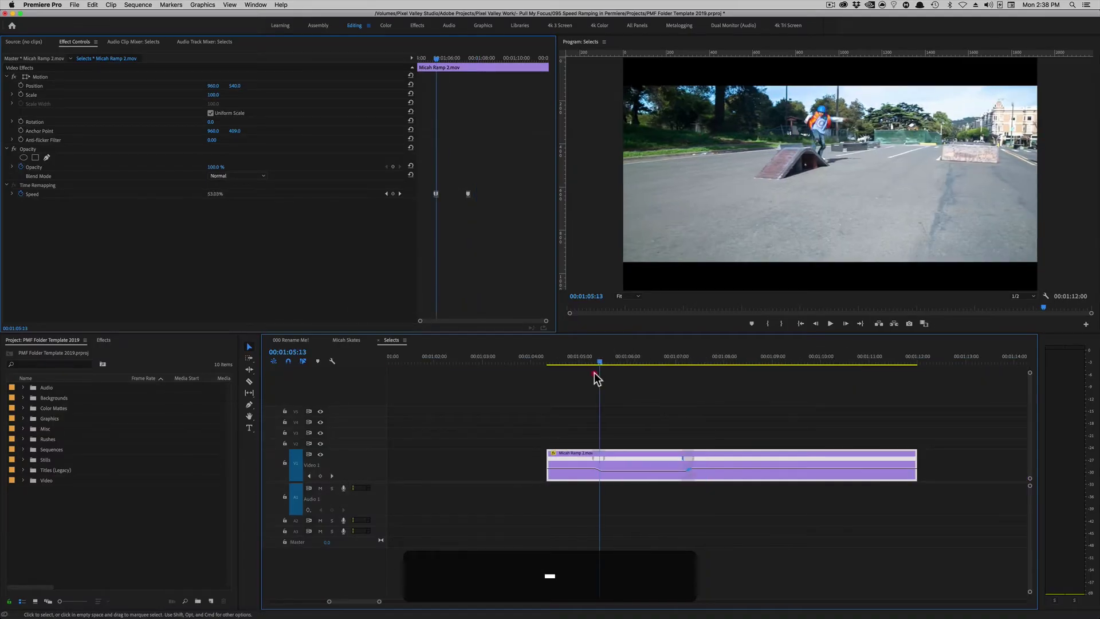
{"action": "key", "text": "space"}
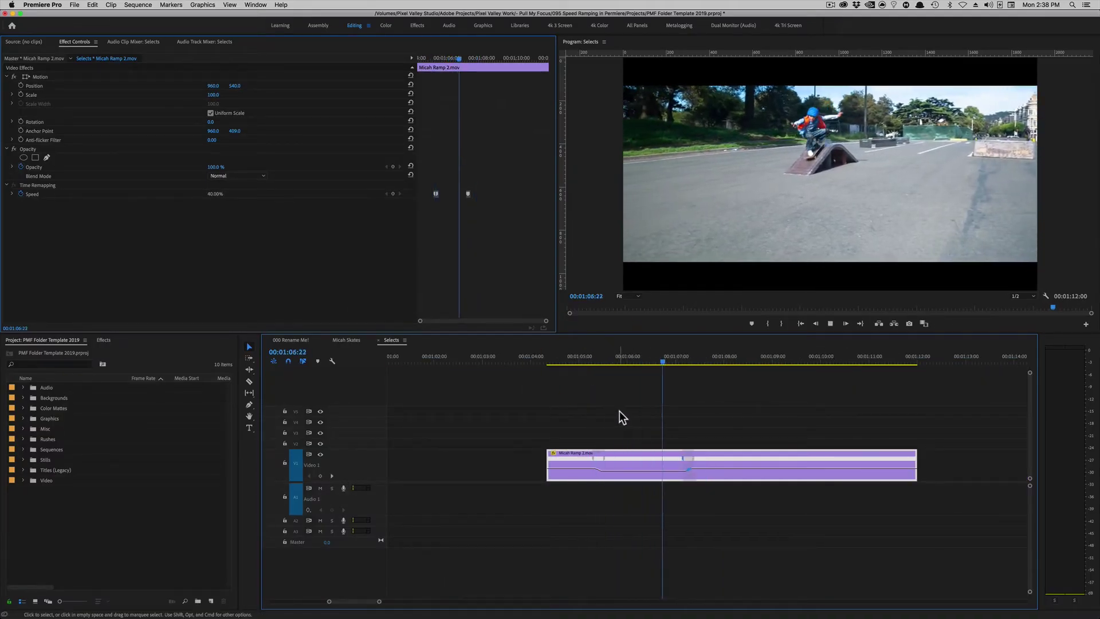
{"action": "key", "text": "space"}
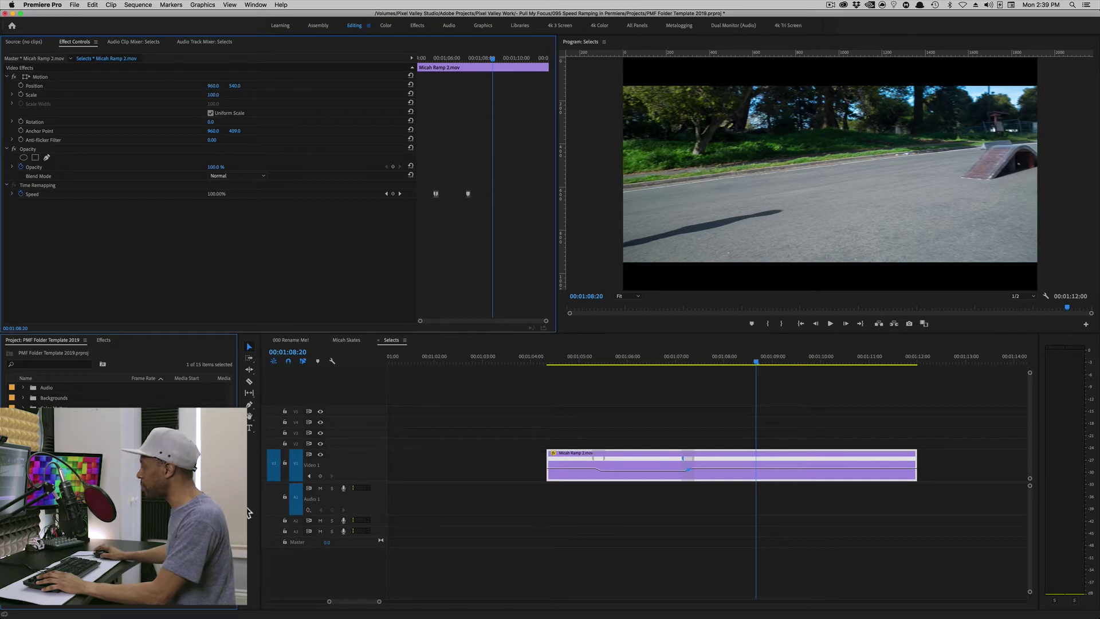
{"action": "scroll", "coordinate": [390, 603], "scroll_direction": "down", "scroll_amount": 5}
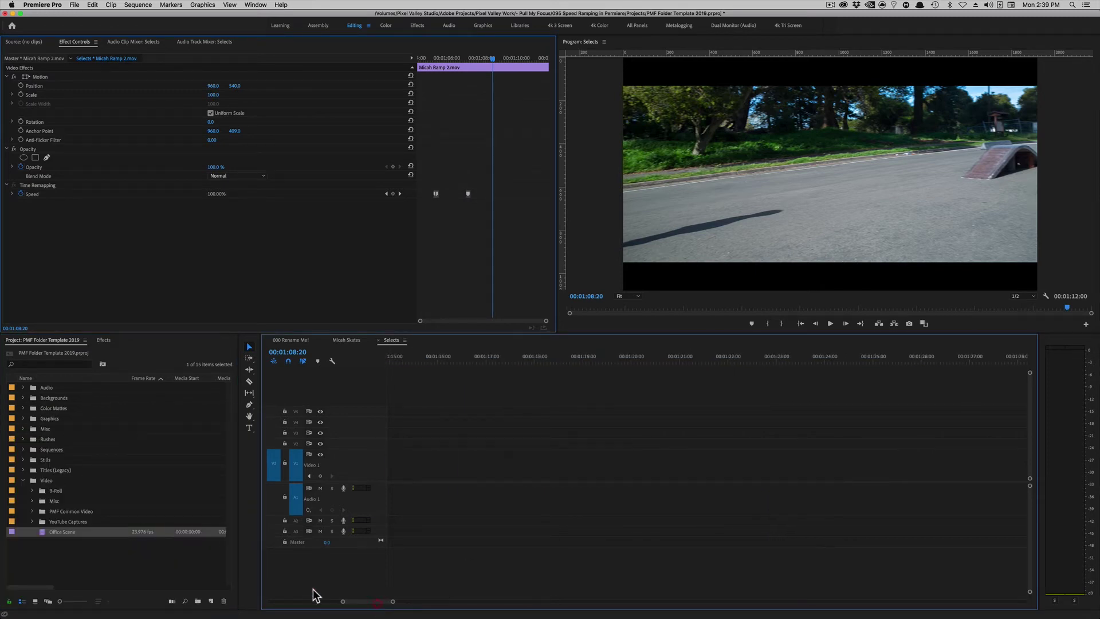
Preview the Office Scene footage in the Source Monitor, then add it to V1 of Selects
{"action": "double_click", "coordinate": [56, 534]}
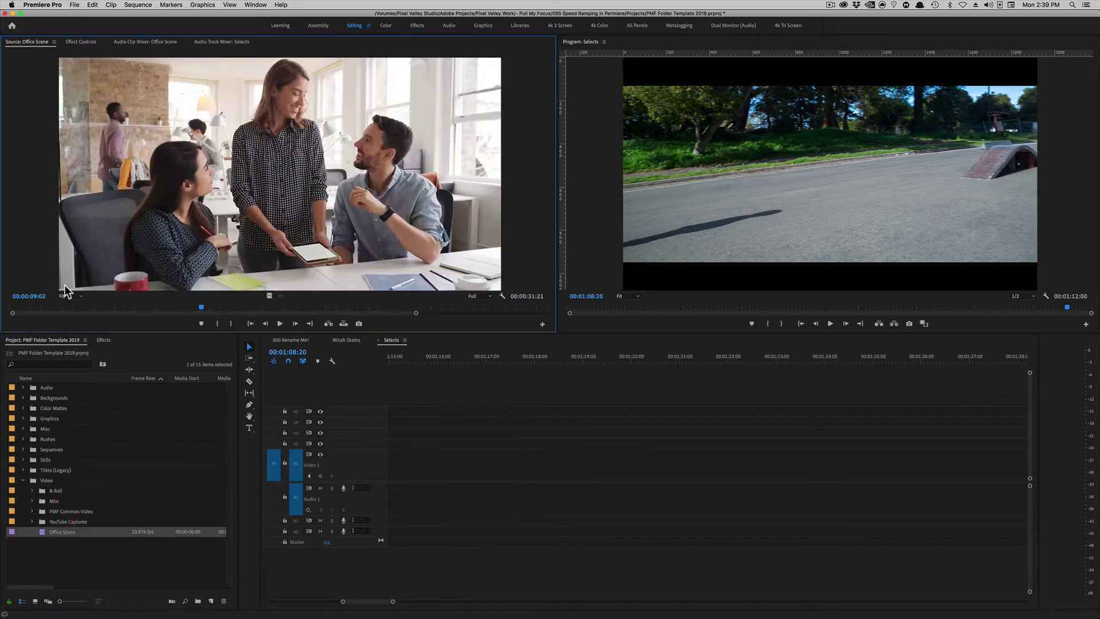
{"action": "key", "text": "space"}
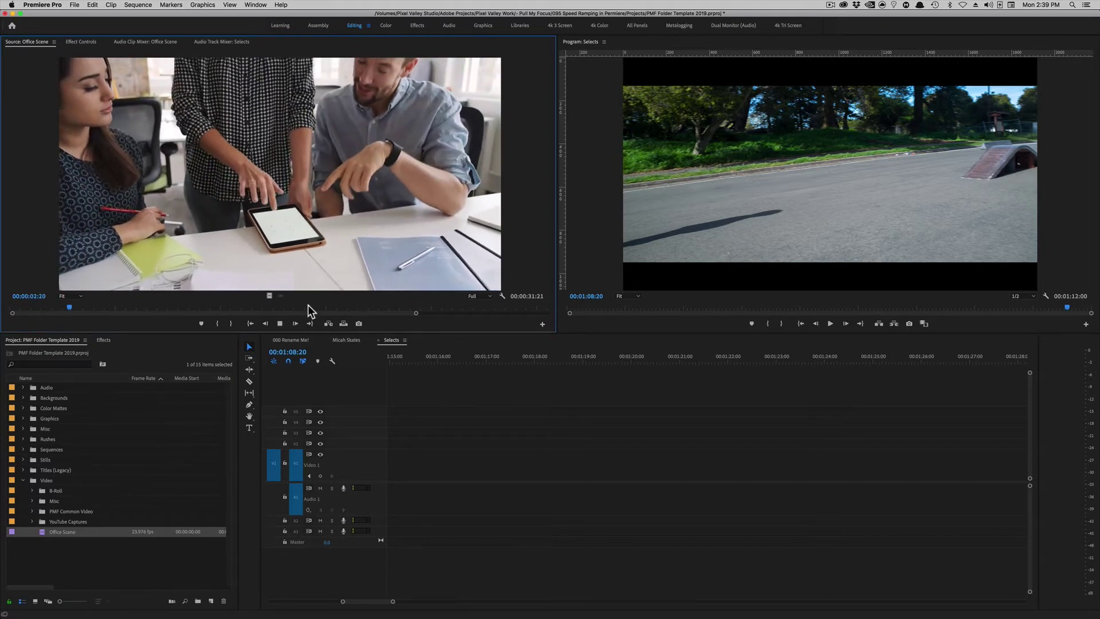
{"action": "key", "text": "space"}
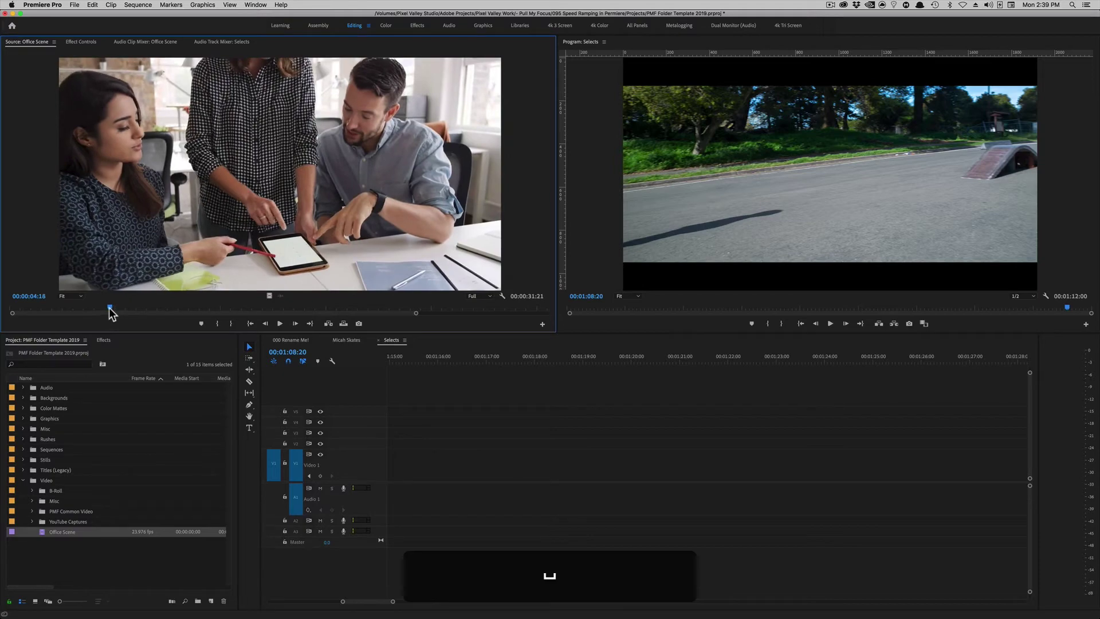
{"action": "left_click_drag", "start_coordinate": [108, 308], "coordinate": [553, 344]}
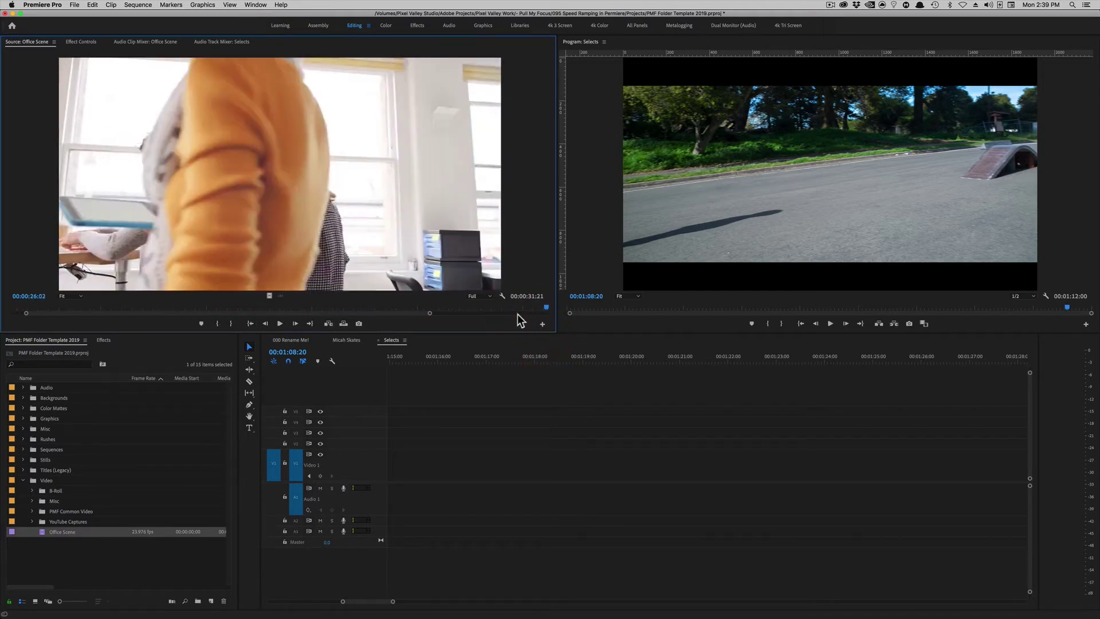
{"action": "left_click_drag", "start_coordinate": [475, 311], "coordinate": [32, 309]}
{"action": "key", "text": "space"}
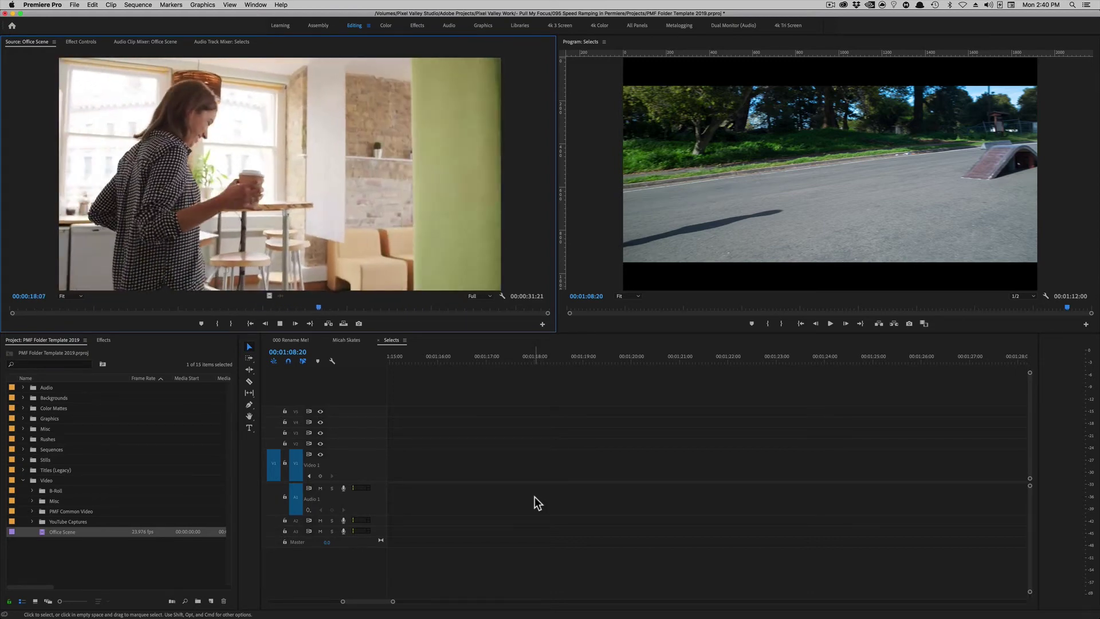
{"action": "key", "text": "space"}
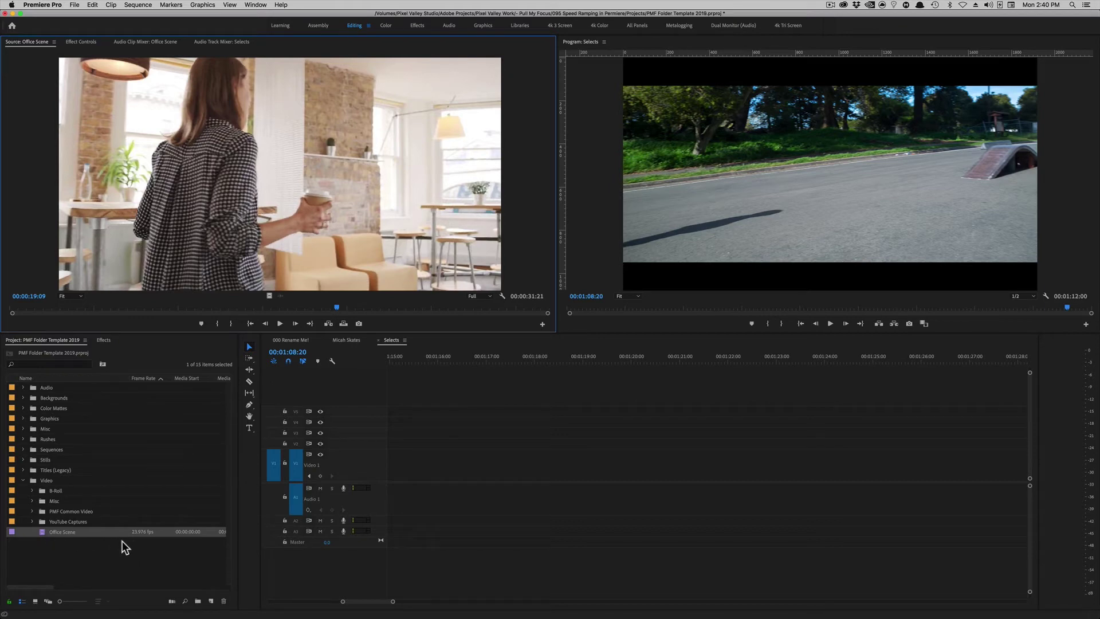
{"action": "left_click_drag", "start_coordinate": [56, 532], "coordinate": [452, 459]}
{"action": "left_click", "coordinate": [462, 362]}
{"action": "key", "text": "space"}
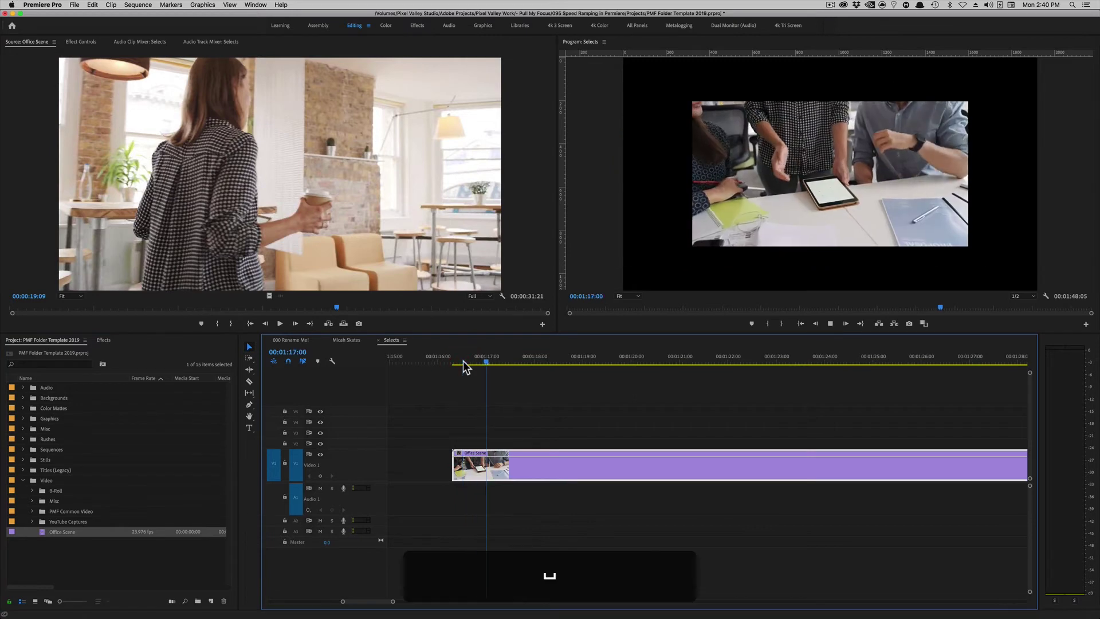
{"action": "right_click", "coordinate": [553, 463]}
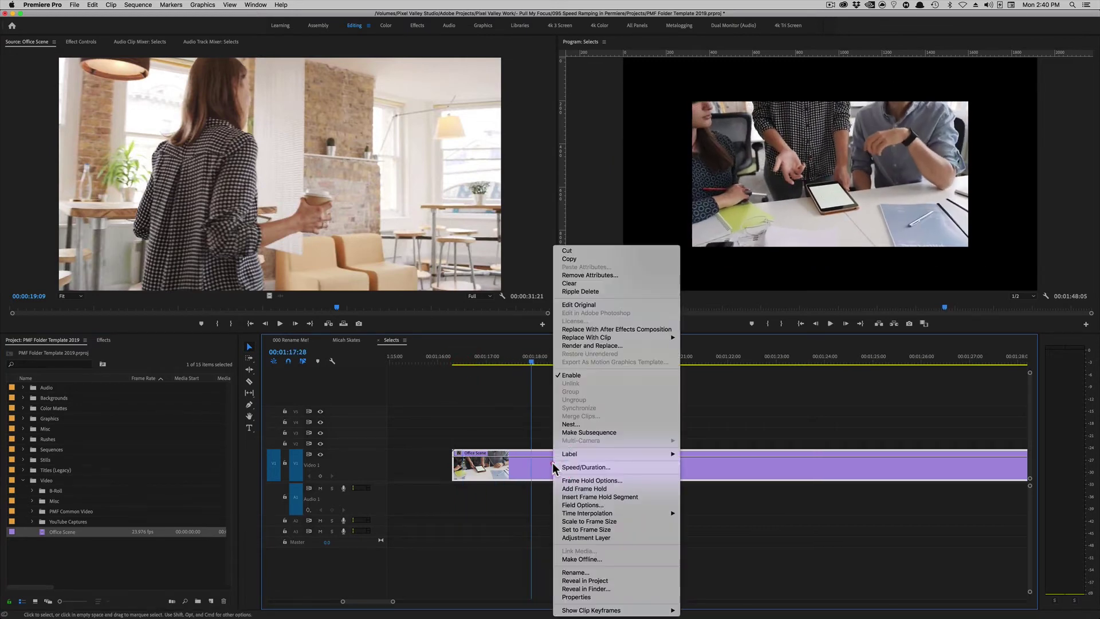
{"action": "left_click", "coordinate": [627, 523]}
{"action": "left_click_drag", "start_coordinate": [516, 357], "coordinate": [533, 370]}
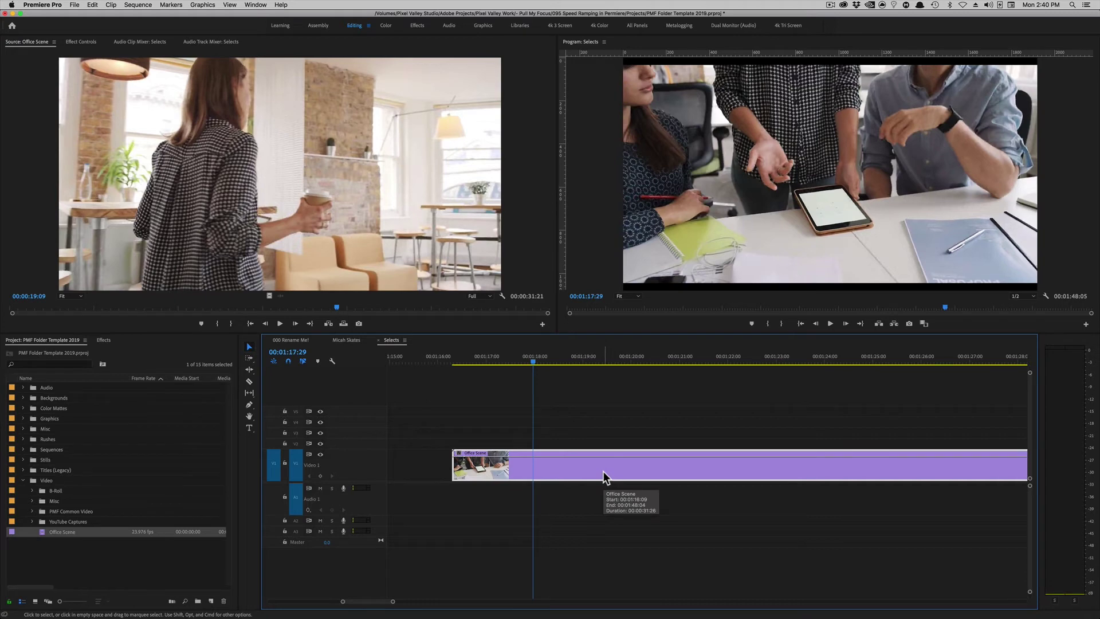
{"action": "key", "text": "Delete"}
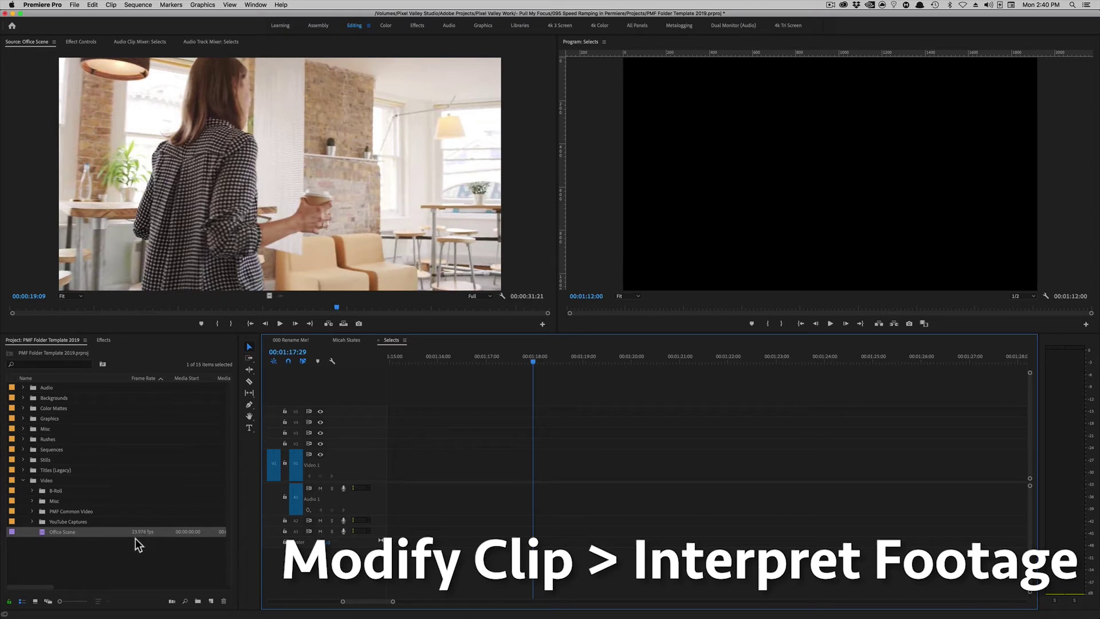
Interpret the Office Scene footage with an assumed frame rate of 29.976 fps
{"action": "right_click", "coordinate": [43, 532]}
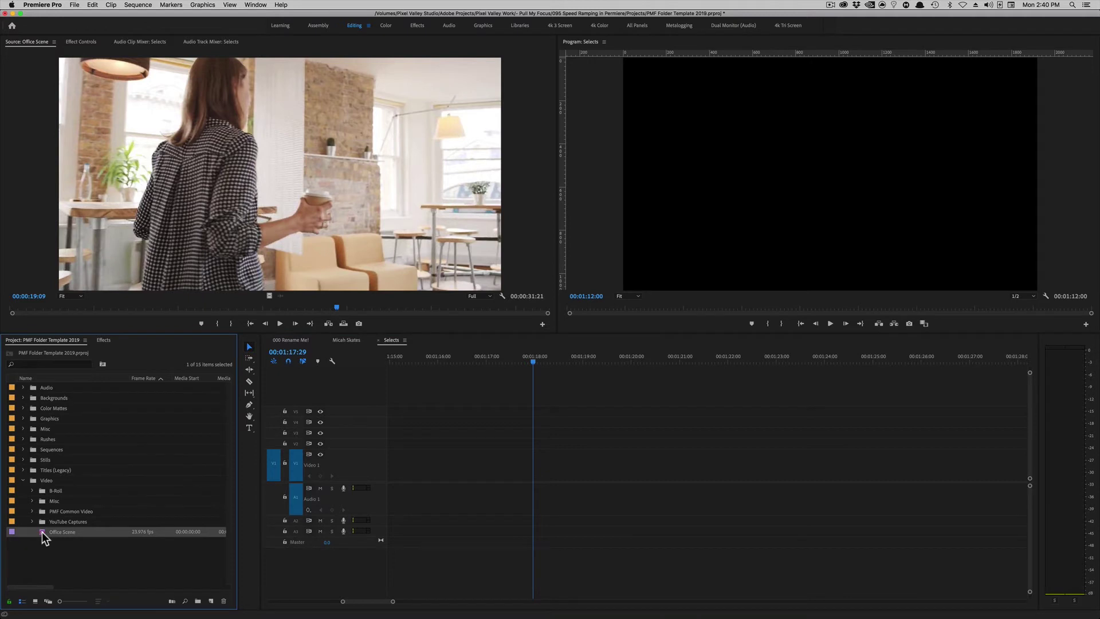
{"action": "mouse_move", "coordinate": [105, 291]}
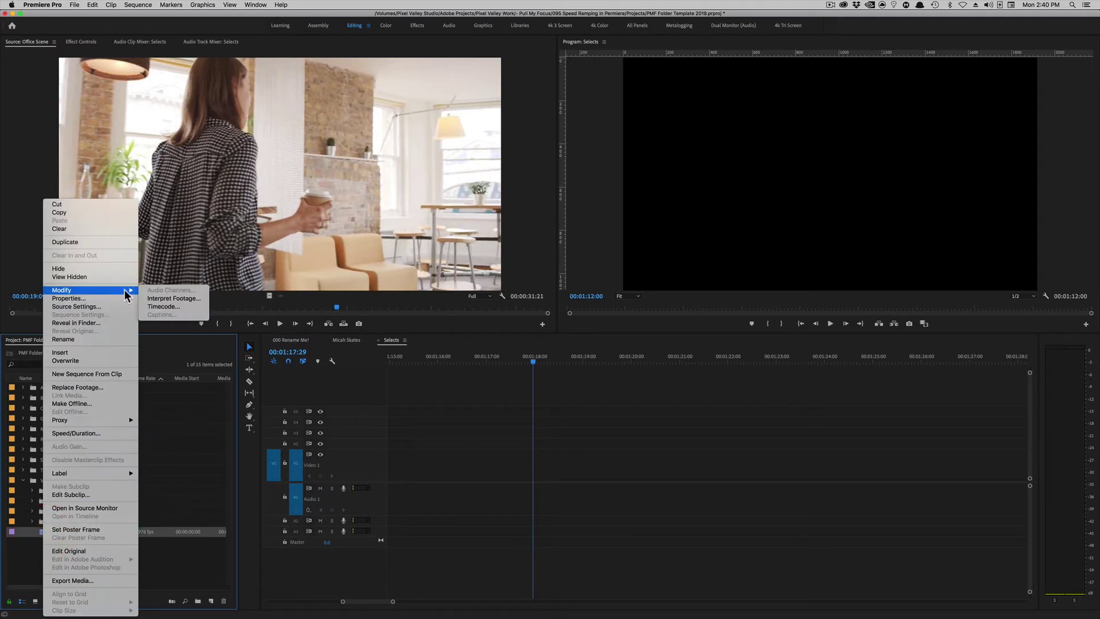
{"action": "left_click", "coordinate": [190, 299]}
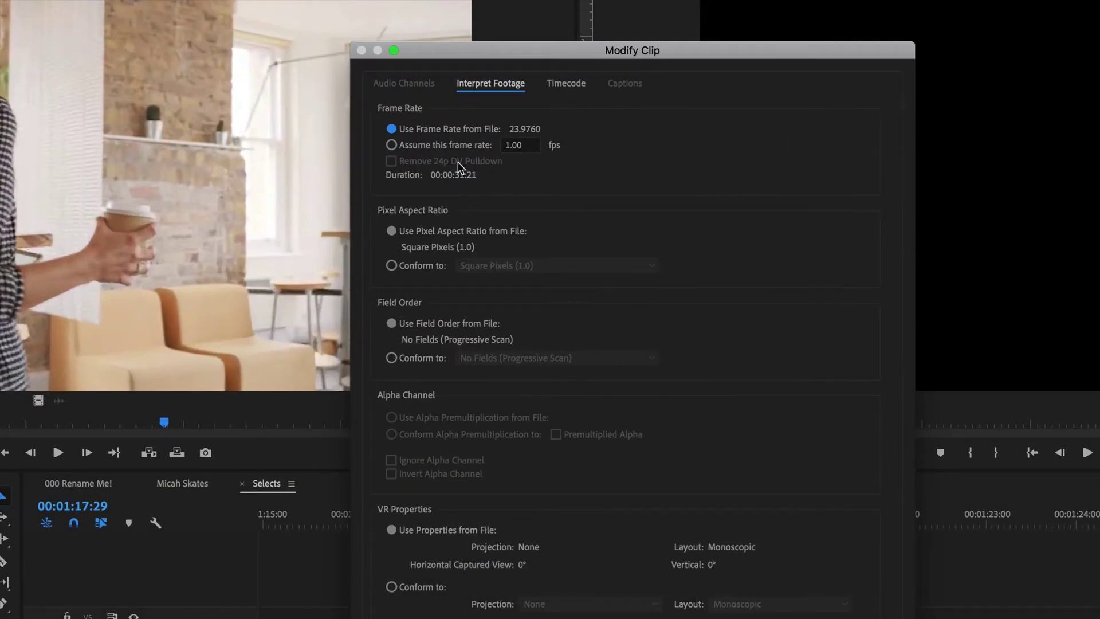
{"action": "left_click", "coordinate": [390, 145]}
{"action": "left_click", "coordinate": [528, 145]}
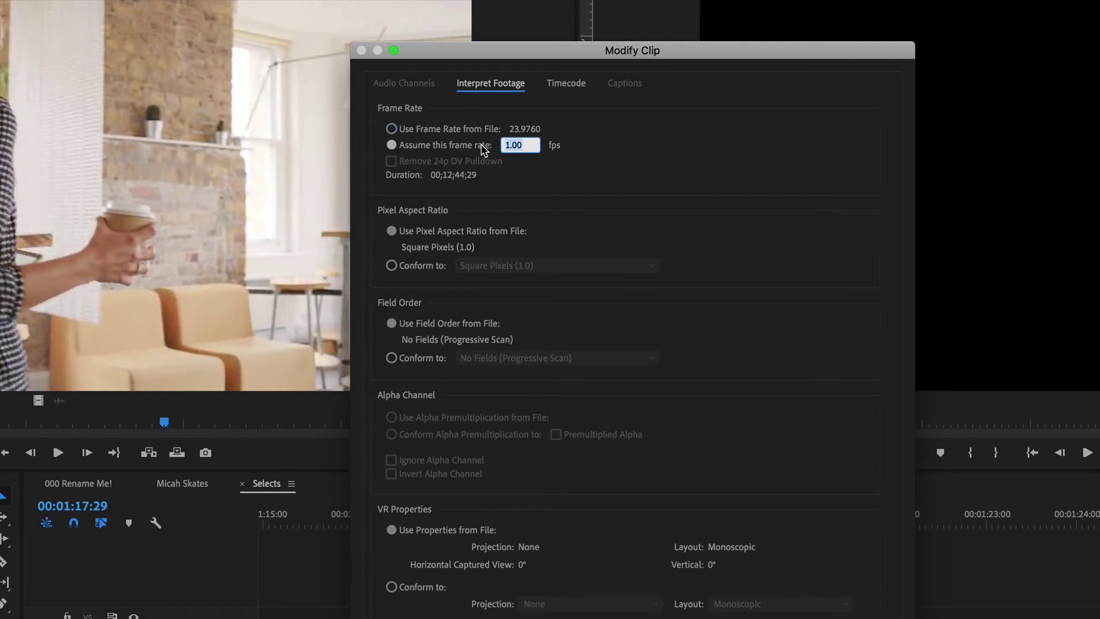
{"action": "type", "text": "29.976"}
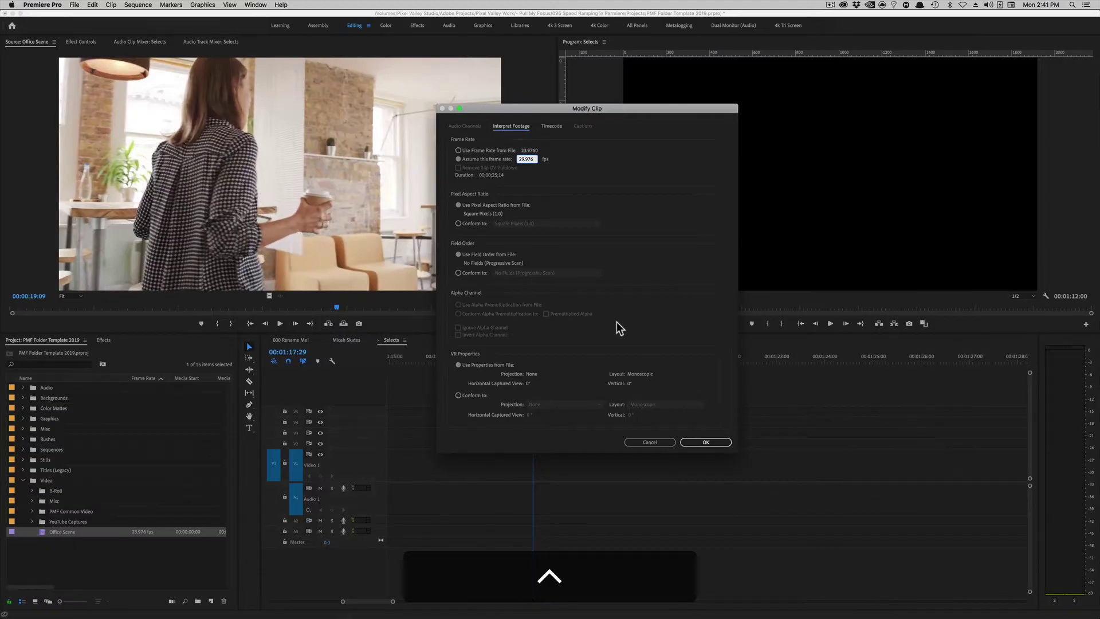
{"action": "left_click", "coordinate": [707, 443]}
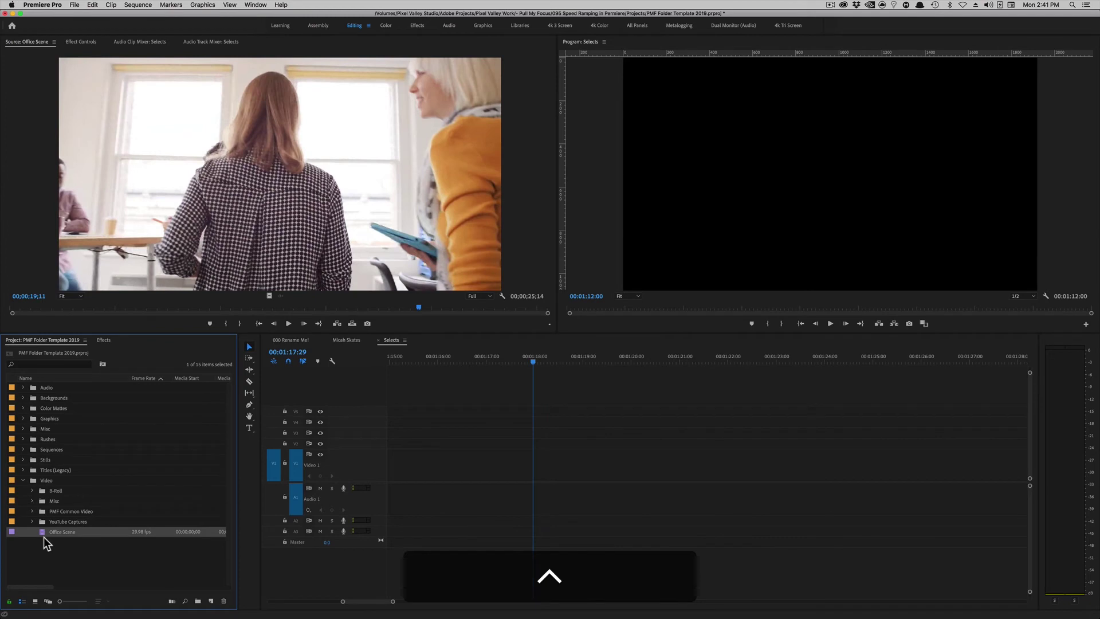
Place Office Scene on V1 after the skateboard clip and play it from its start
{"action": "left_click_drag", "start_coordinate": [43, 537], "coordinate": [424, 463]}
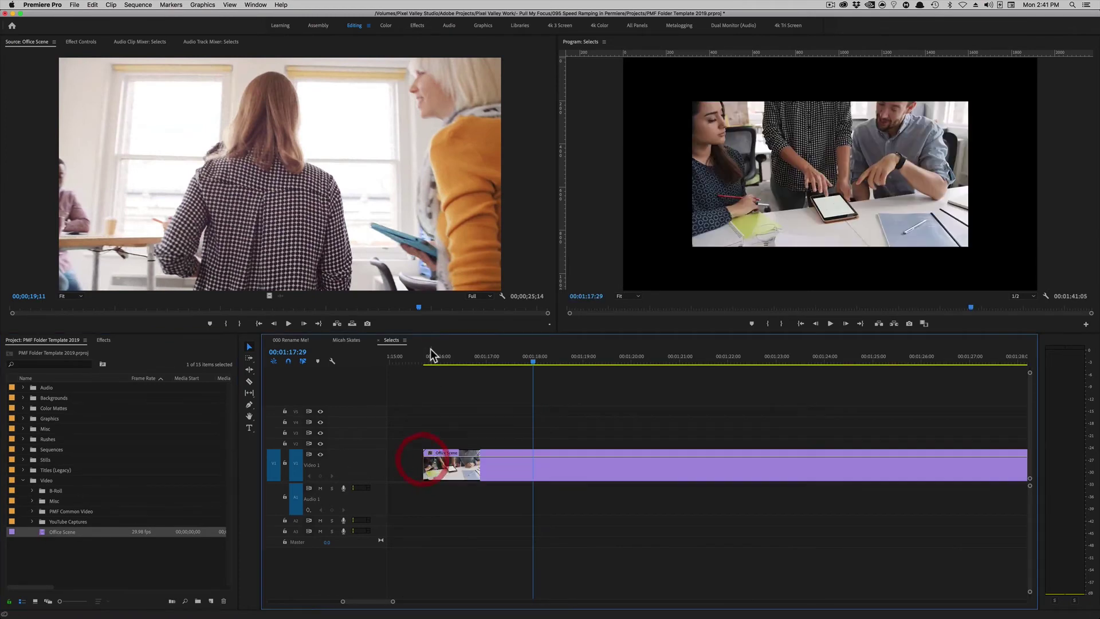
{"action": "left_click", "coordinate": [430, 359]}
{"action": "key", "text": "space"}
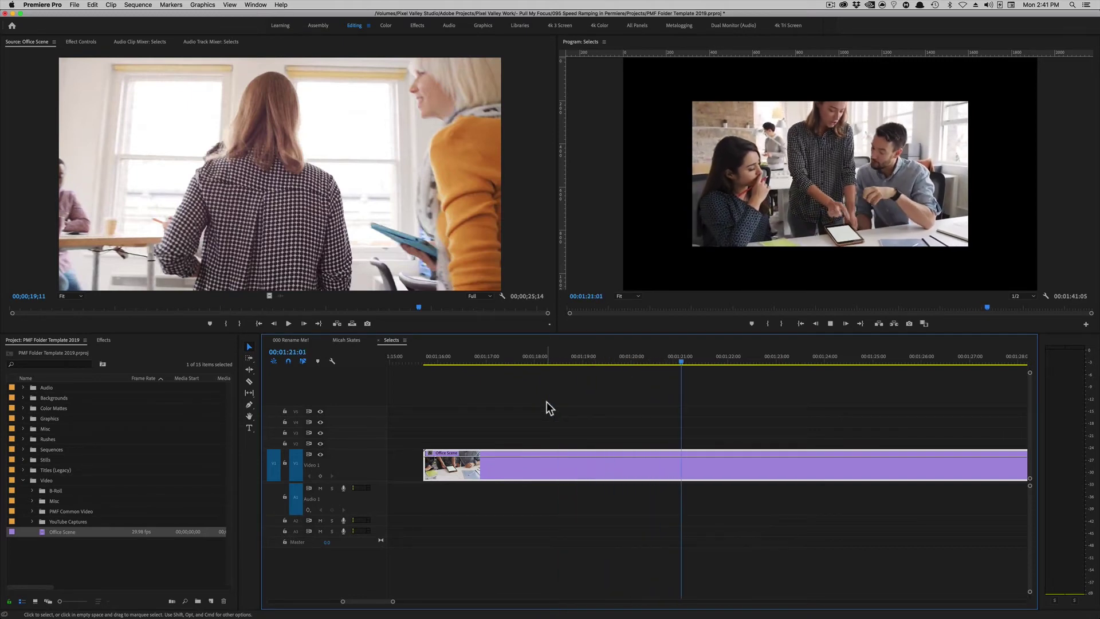
{"action": "key", "text": "space"}
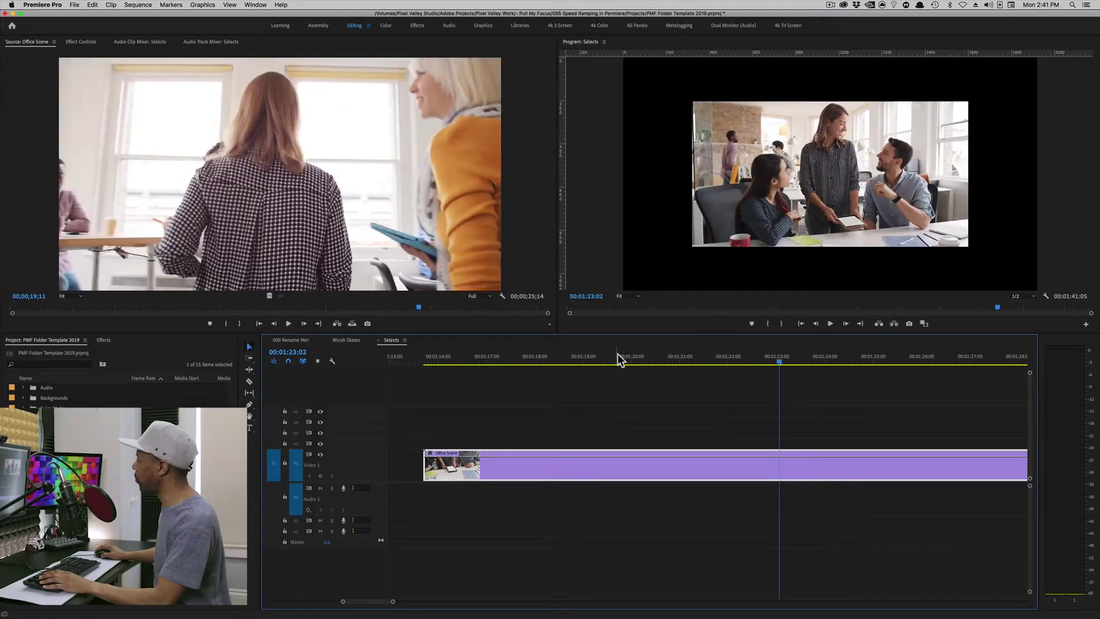
{"action": "left_click", "coordinate": [507, 359]}
Set the Office Scene clip to frame size so it fills the sequence
{"action": "key", "text": "minus"}
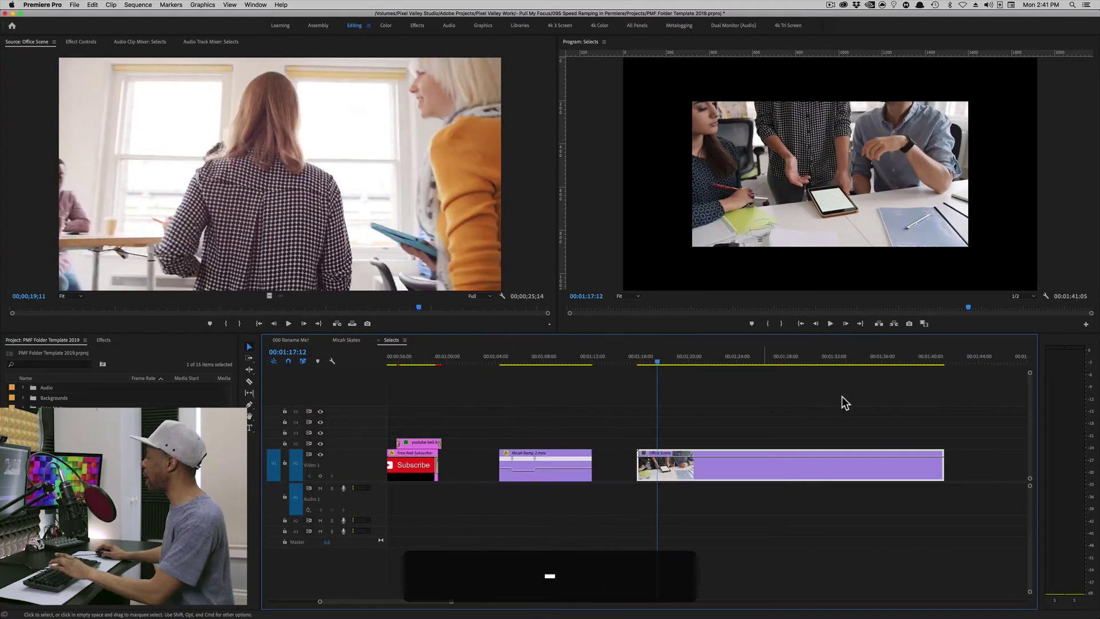
{"action": "right_click", "coordinate": [708, 476]}
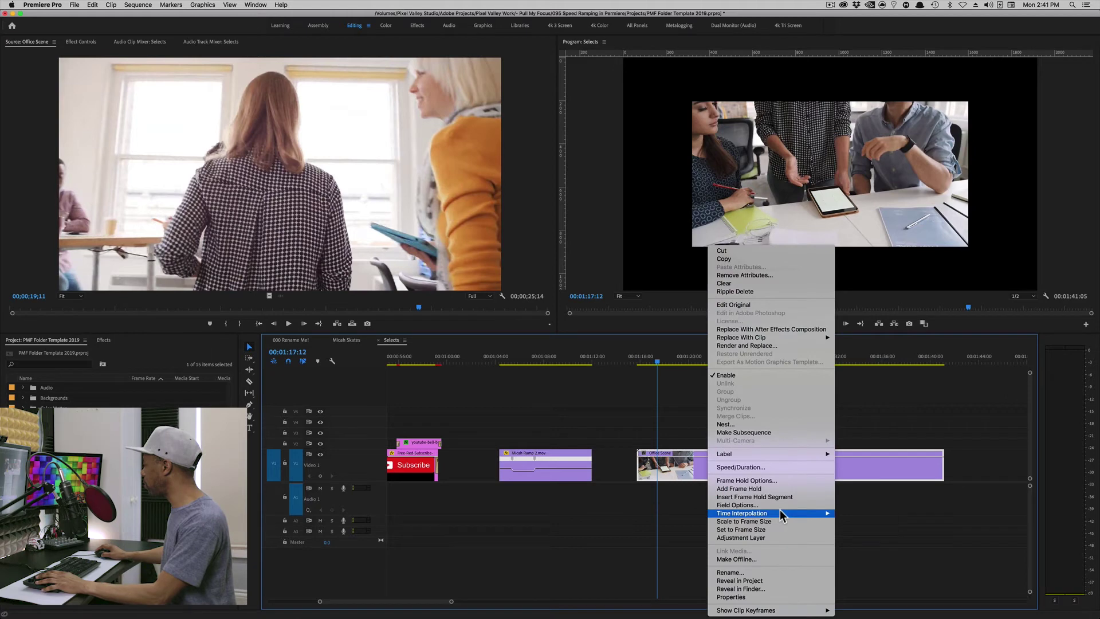
{"action": "left_click", "coordinate": [774, 530]}
Play back the resized Office Scene clip, returning the playhead to about 01:22:04
{"action": "left_click", "coordinate": [655, 361]}
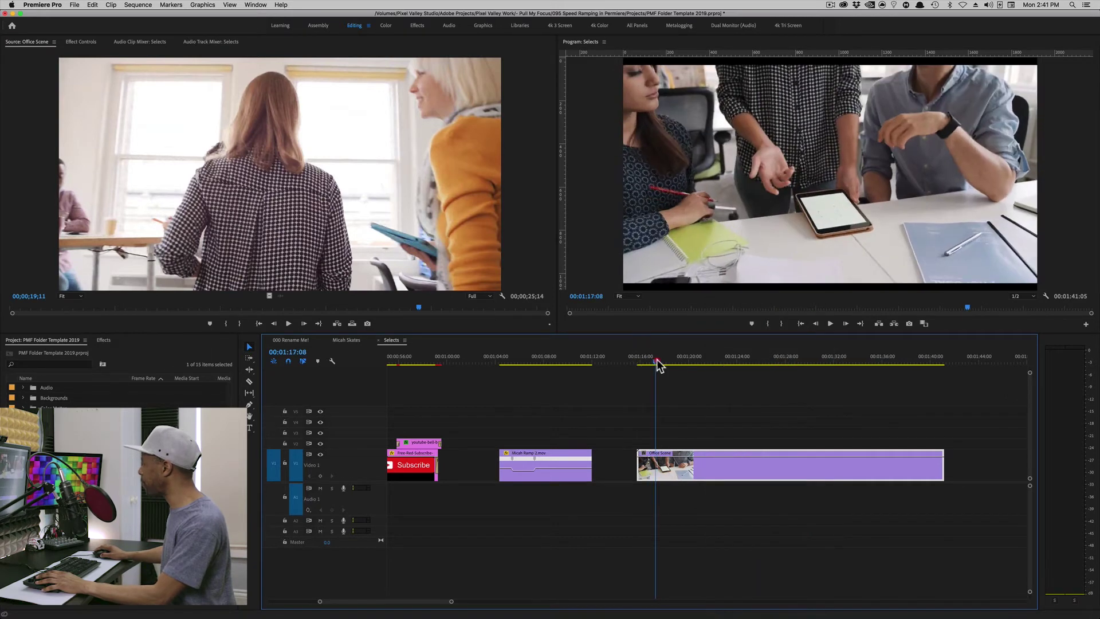
{"action": "left_click_drag", "start_coordinate": [442, 602], "coordinate": [446, 606]}
{"action": "left_click", "coordinate": [486, 363]}
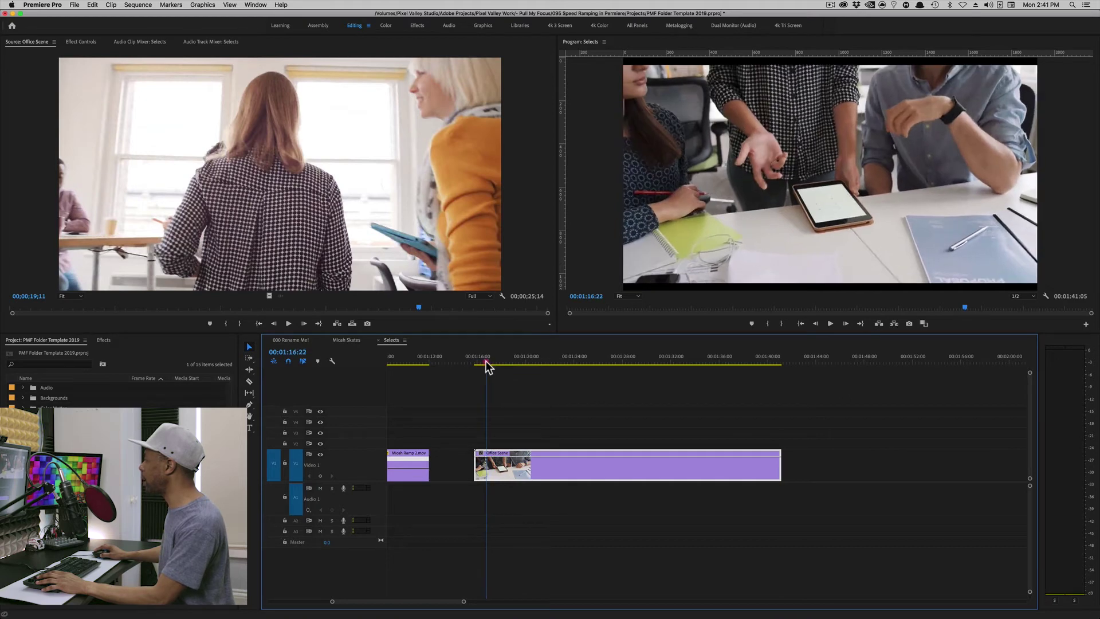
{"action": "left_click", "coordinate": [485, 363]}
{"action": "key", "text": "space"}
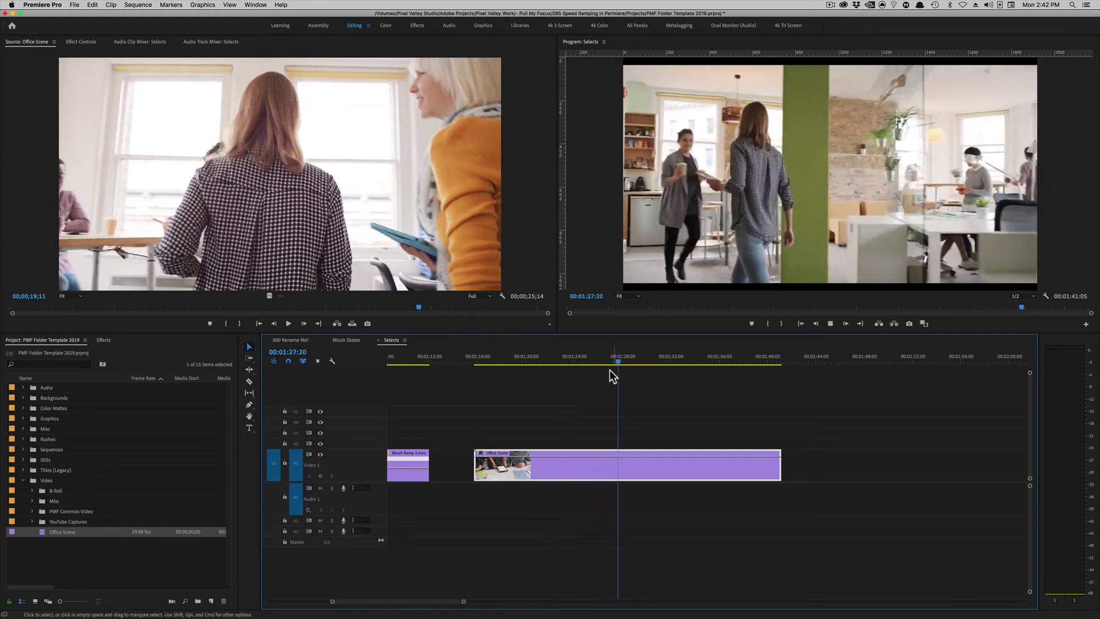
{"action": "left_click_drag", "start_coordinate": [616, 361], "coordinate": [580, 366]}
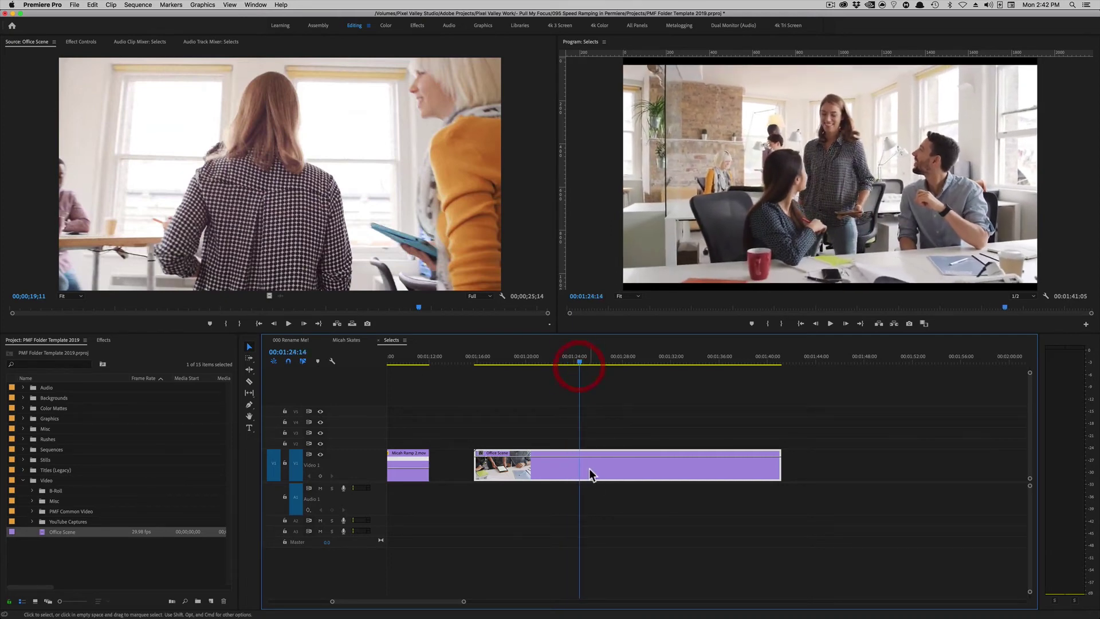
{"action": "key", "text": "ctrl"}
Show the Office Scene clip's Time Remapping > Speed rubber band
{"action": "left_click", "coordinate": [480, 452]}
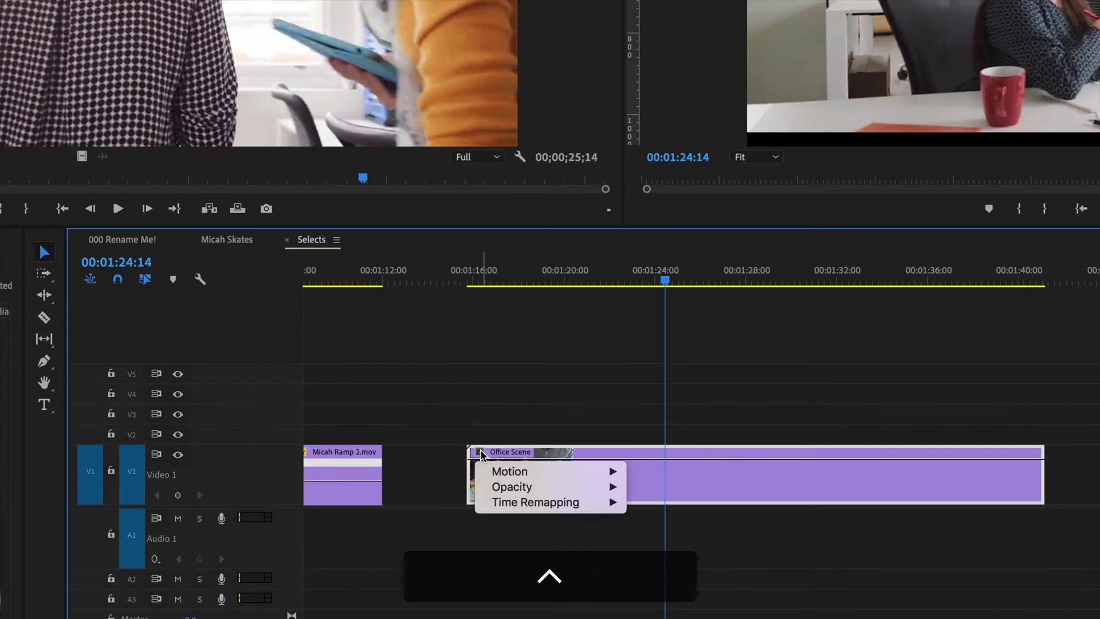
{"action": "mouse_move", "coordinate": [554, 505]}
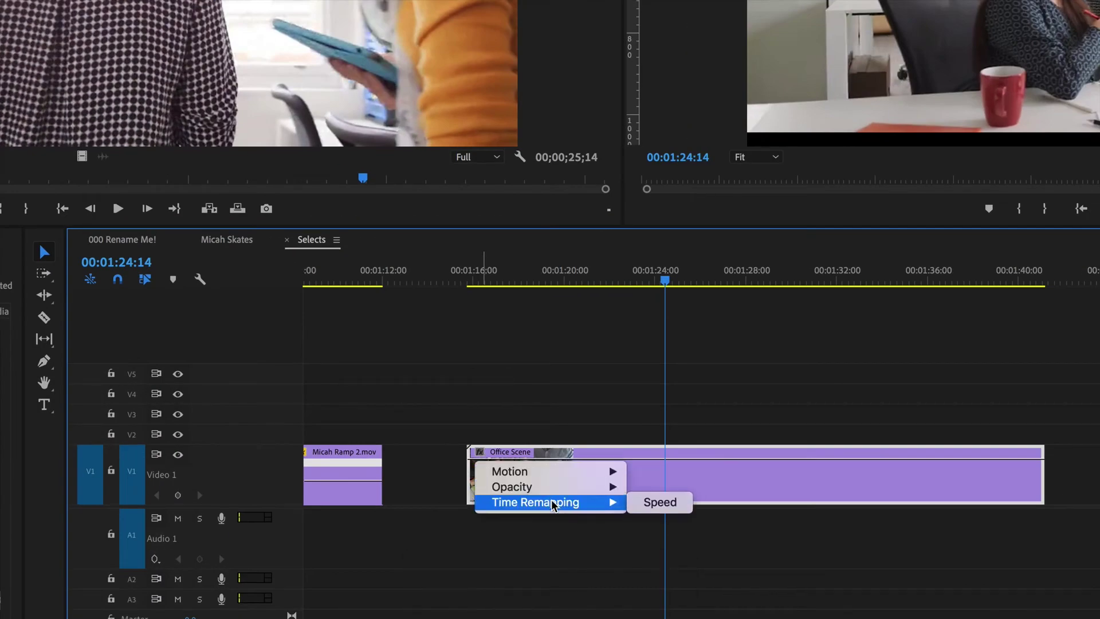
{"action": "left_click", "coordinate": [661, 503]}
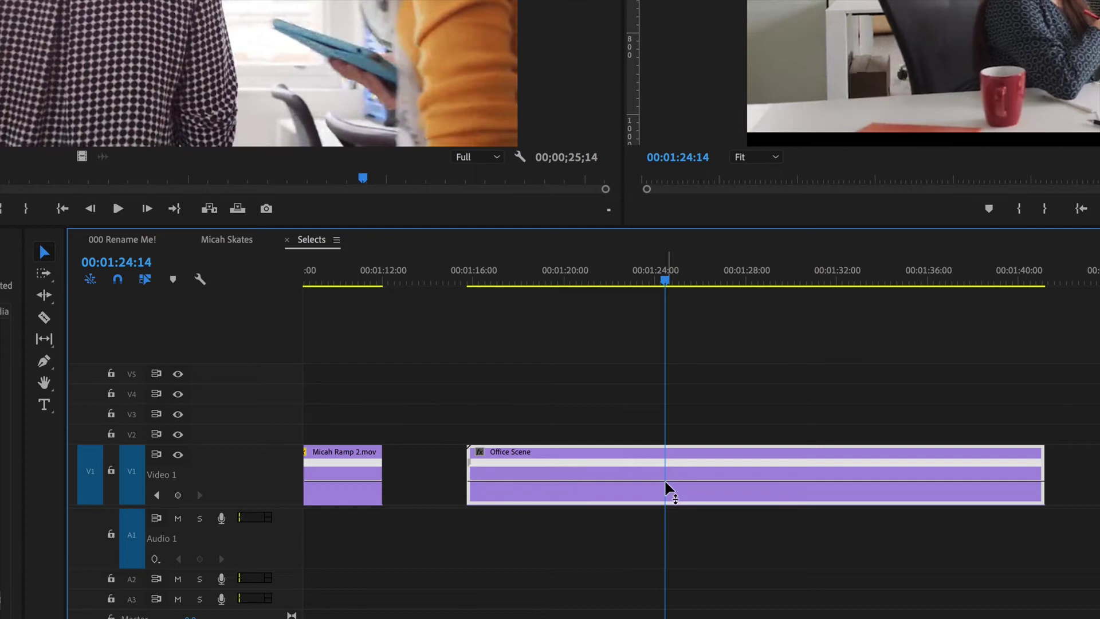
Add speed keyframes on the Office Scene clip near 01:24 and at 01:33:26
{"action": "key", "text": "super"}
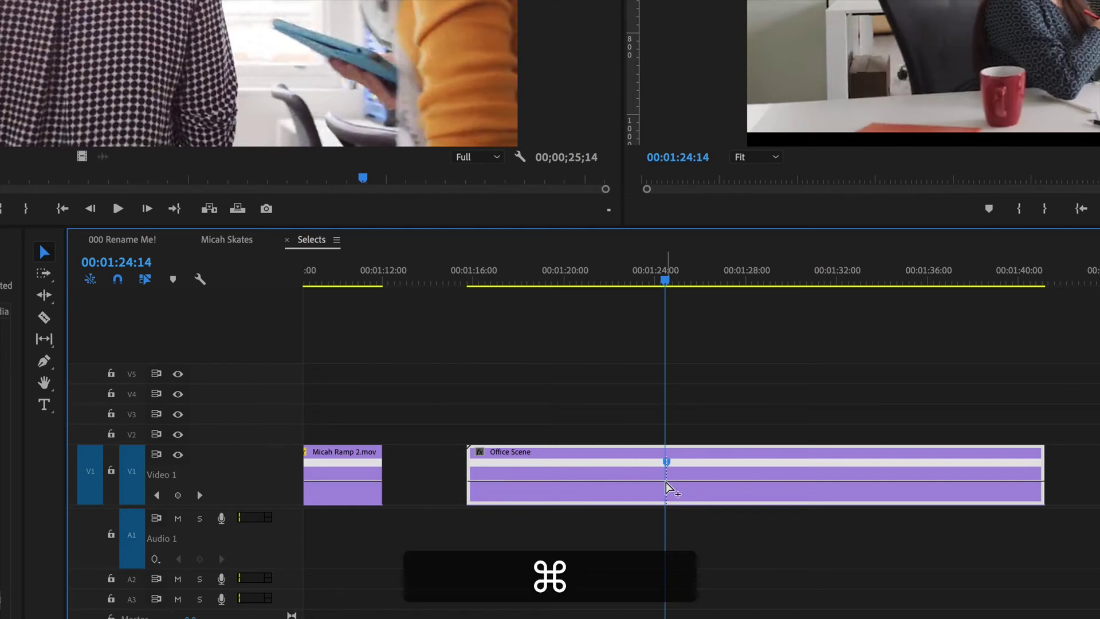
{"action": "key", "text": "ctrl"}
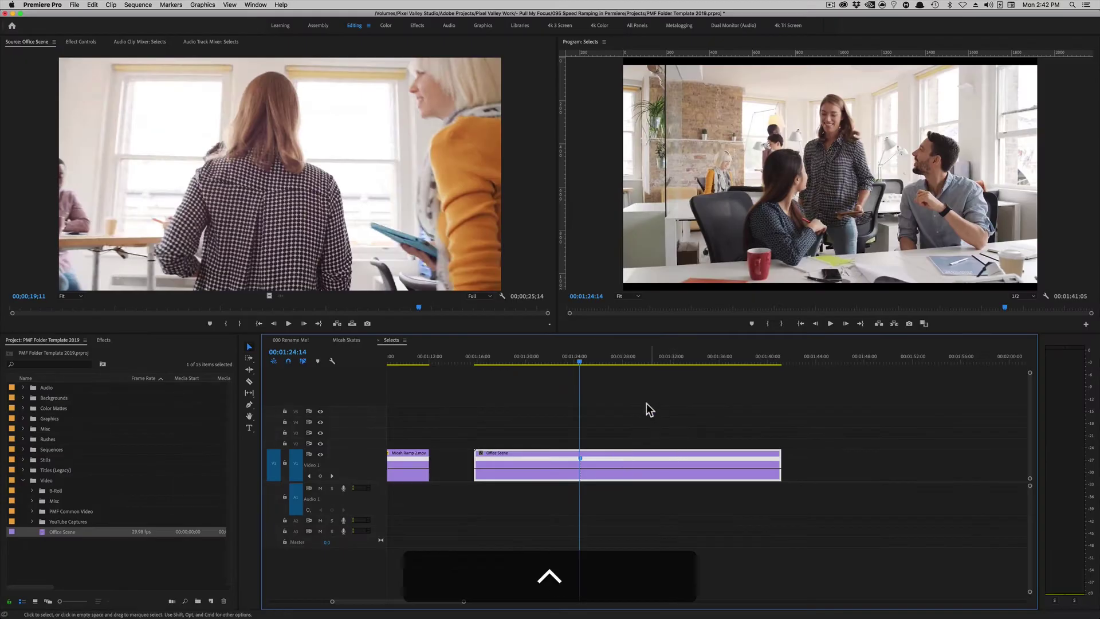
{"action": "left_click_drag", "start_coordinate": [670, 293], "coordinate": [691, 282]}
{"action": "left_click_drag", "start_coordinate": [593, 362], "coordinate": [695, 377]}
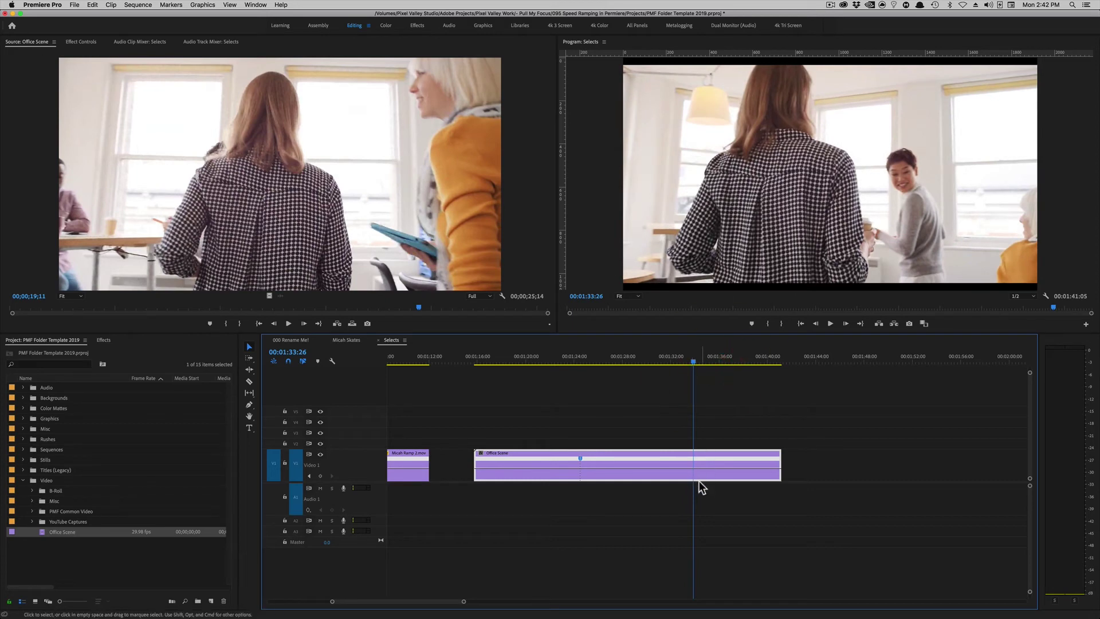
{"action": "key", "text": "super"}
{"action": "left_click", "coordinate": [693, 468], "text": "super"}
Split both Office Scene speed keyframes apart into gradual ramp transitions around the sped-up section
{"action": "left_click_drag", "start_coordinate": [689, 357], "coordinate": [570, 360]}
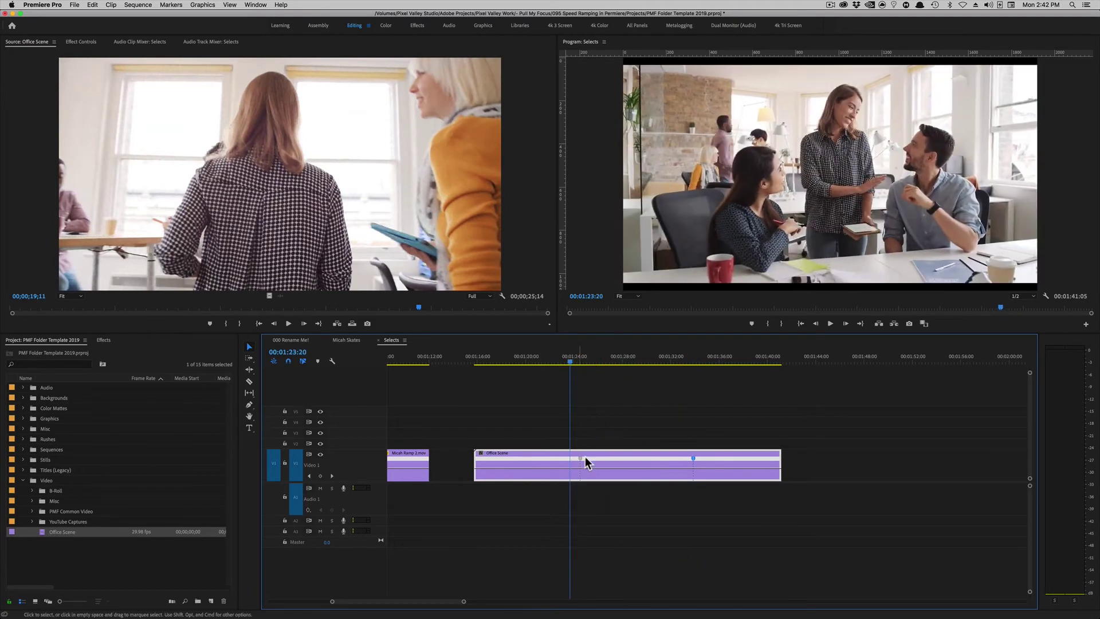
{"action": "left_click_drag", "start_coordinate": [581, 459], "coordinate": [597, 460]}
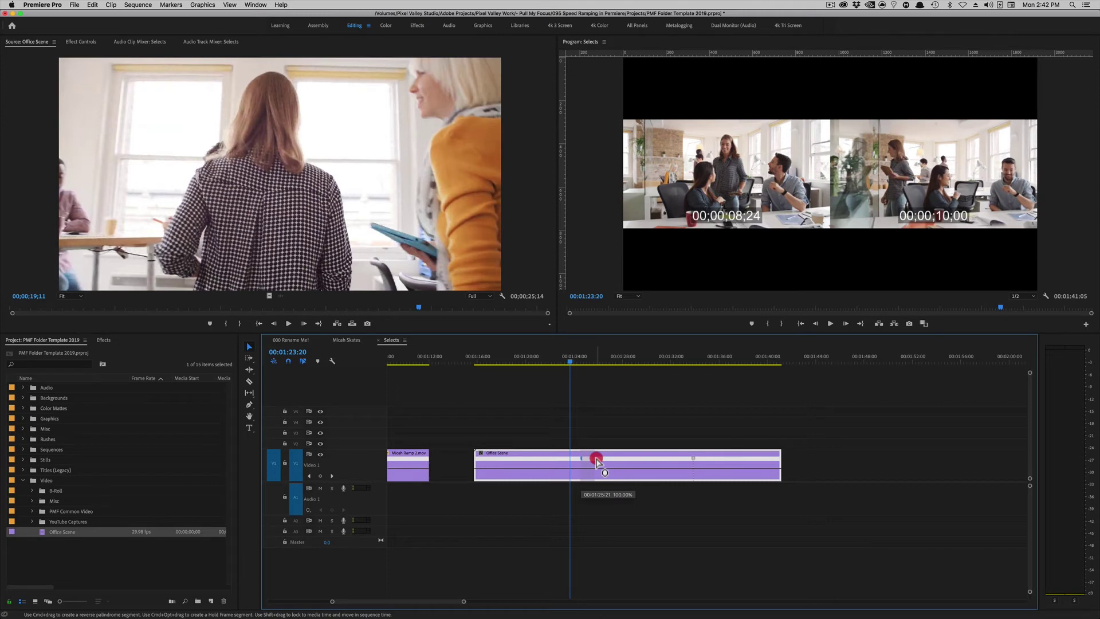
{"action": "left_click_drag", "start_coordinate": [598, 460], "coordinate": [597, 460]}
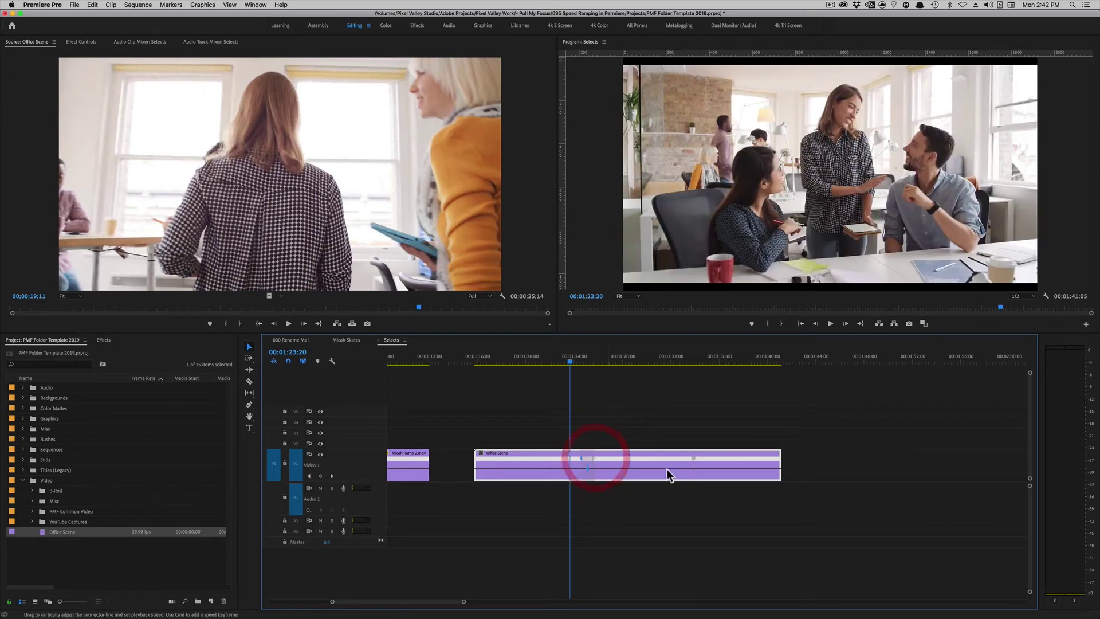
{"action": "left_click_drag", "start_coordinate": [695, 458], "coordinate": [710, 458]}
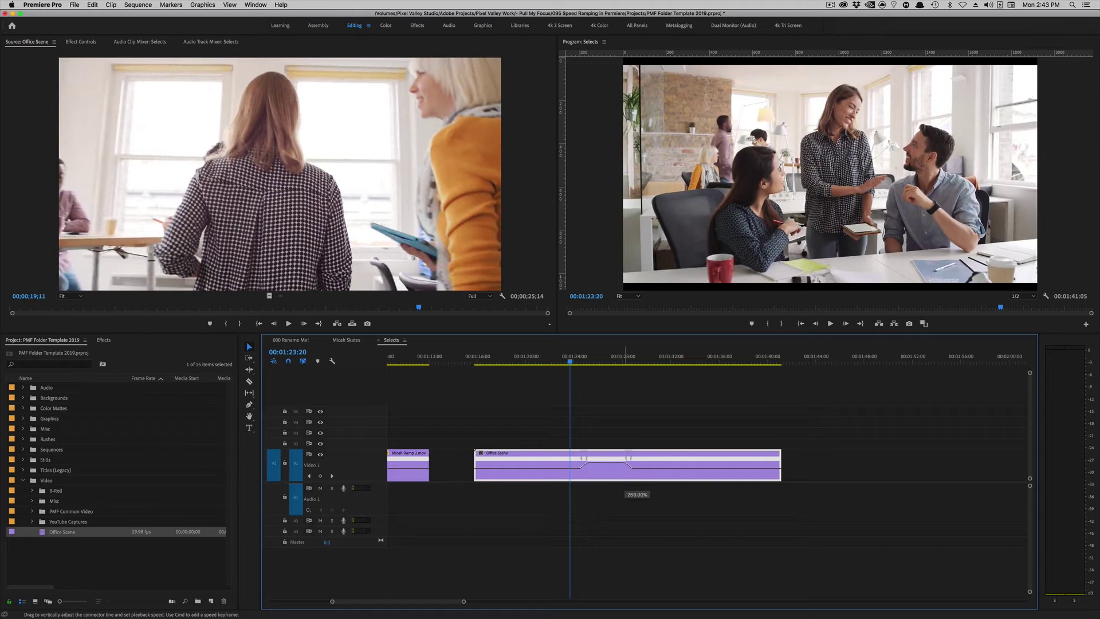
{"action": "left_click_drag", "start_coordinate": [622, 464], "coordinate": [623, 461]}
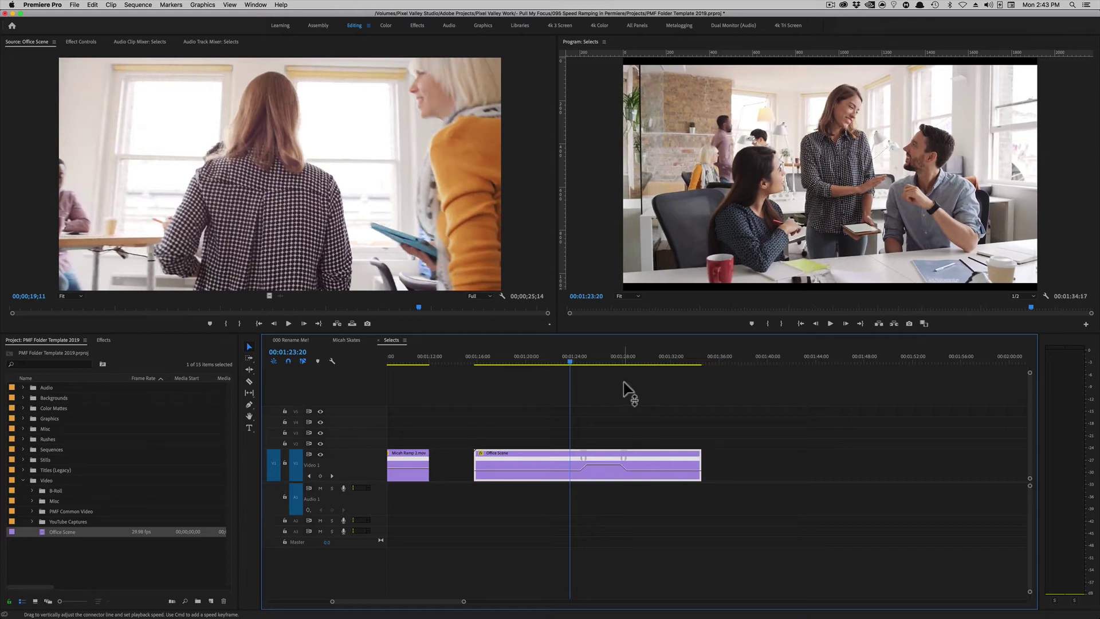
{"action": "left_click", "coordinate": [559, 359]}
{"action": "key", "text": "space"}
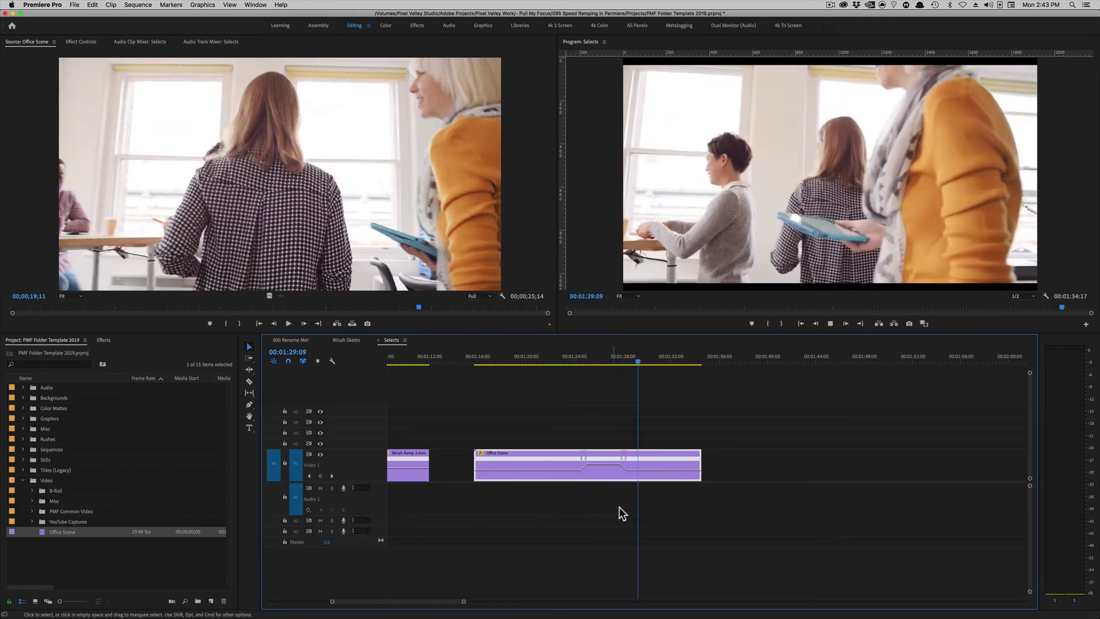
{"action": "key", "text": "space"}
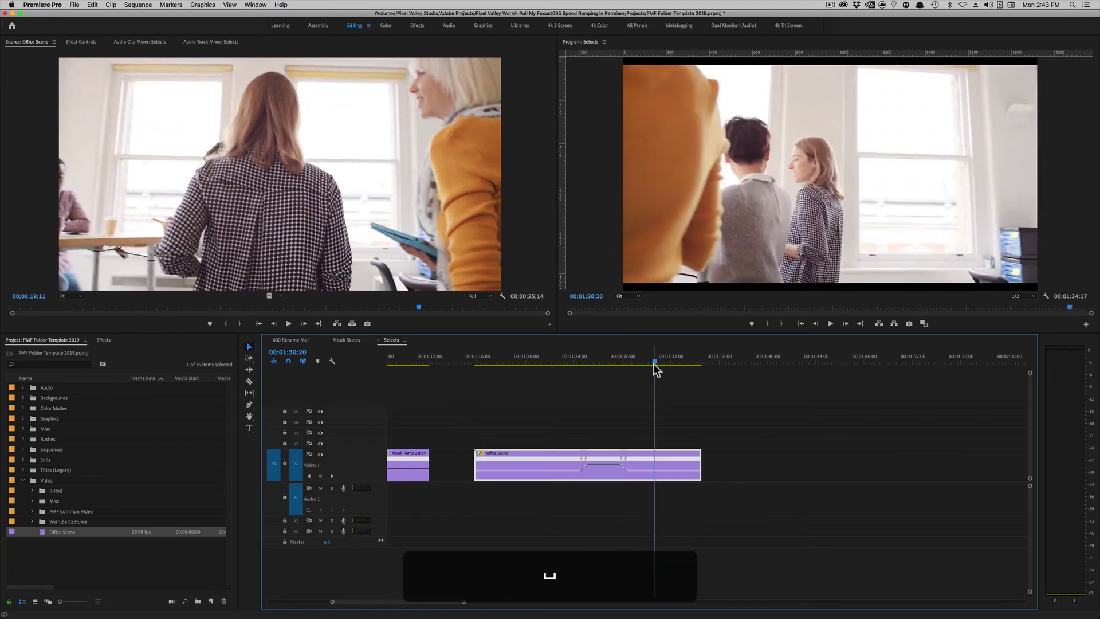
{"action": "left_click_drag", "start_coordinate": [654, 363], "coordinate": [584, 368]}
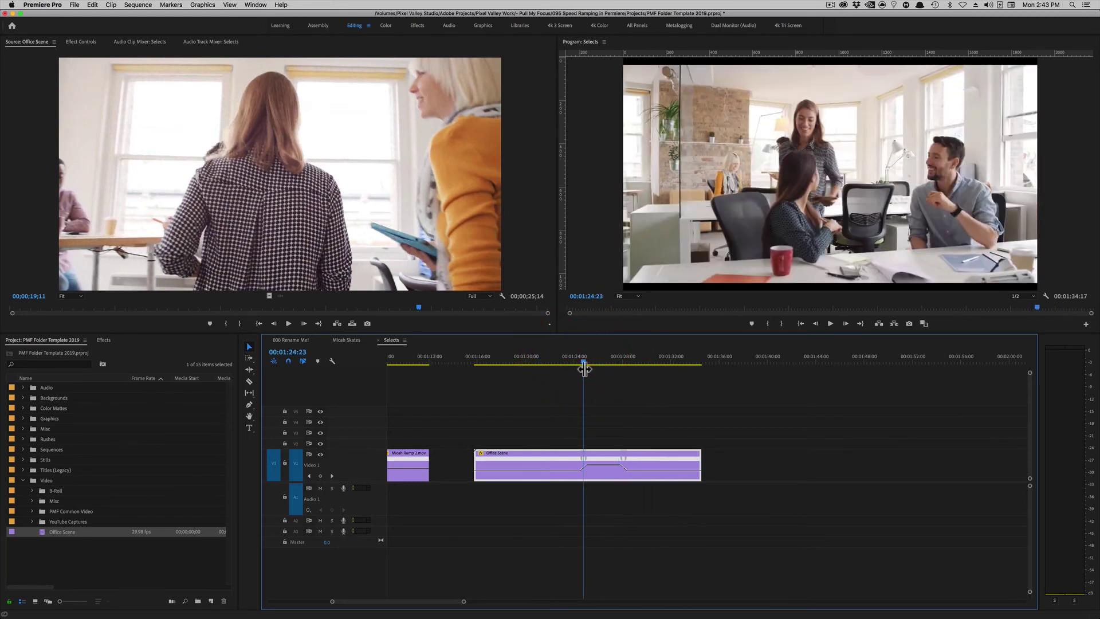
{"action": "key", "text": "equal"}
{"action": "key", "text": "equal"}
{"action": "key", "text": "equal"}
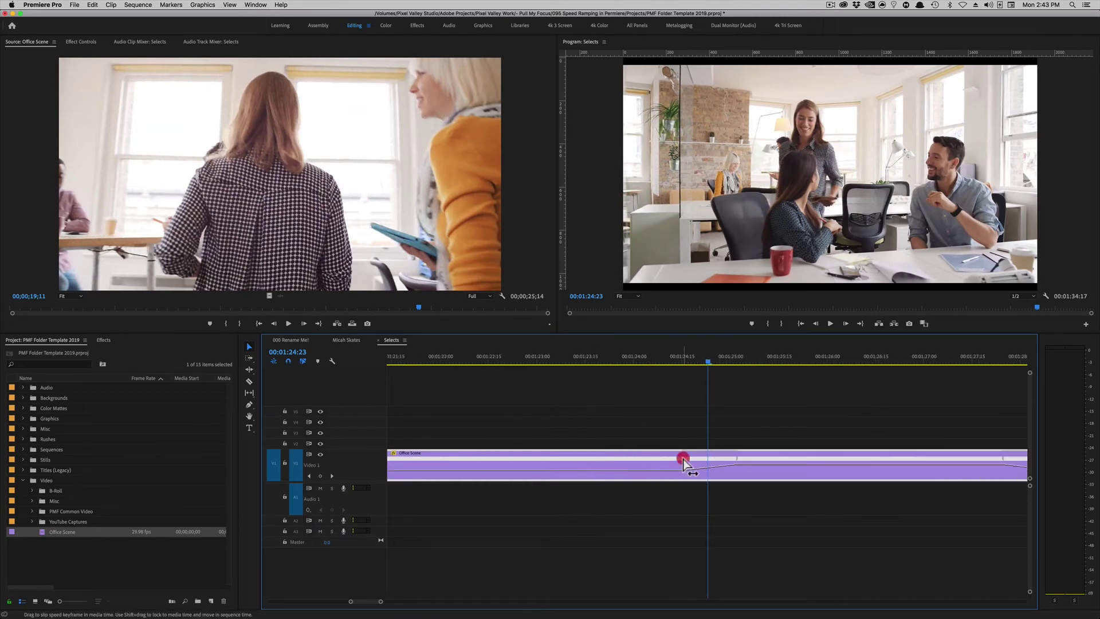
Heighten video track 1 and bend the first Office Scene ramp into a smooth Bezier ease
{"action": "left_click", "coordinate": [684, 460]}
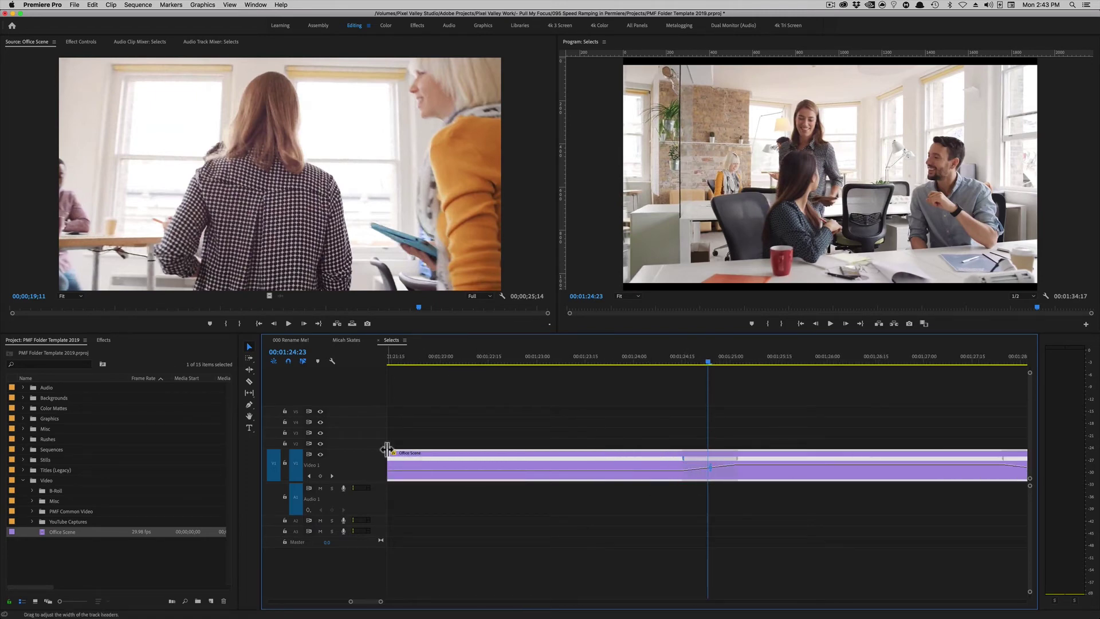
{"action": "left_click_drag", "start_coordinate": [380, 449], "coordinate": [377, 414]}
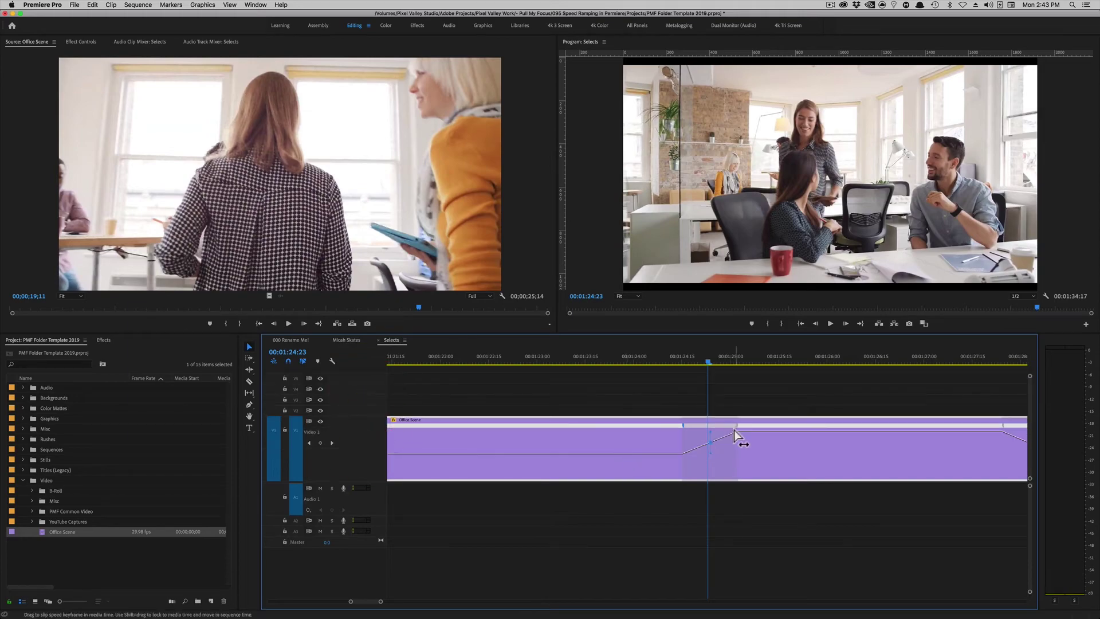
{"action": "key", "text": "ctrl"}
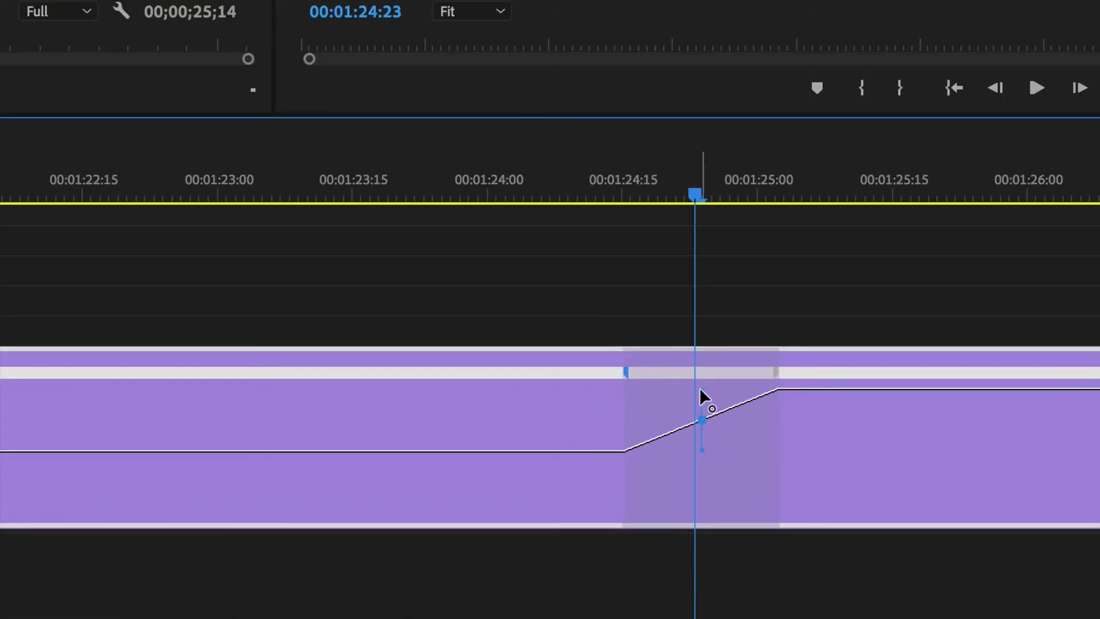
{"action": "left_click_drag", "start_coordinate": [700, 391], "coordinate": [799, 397]}
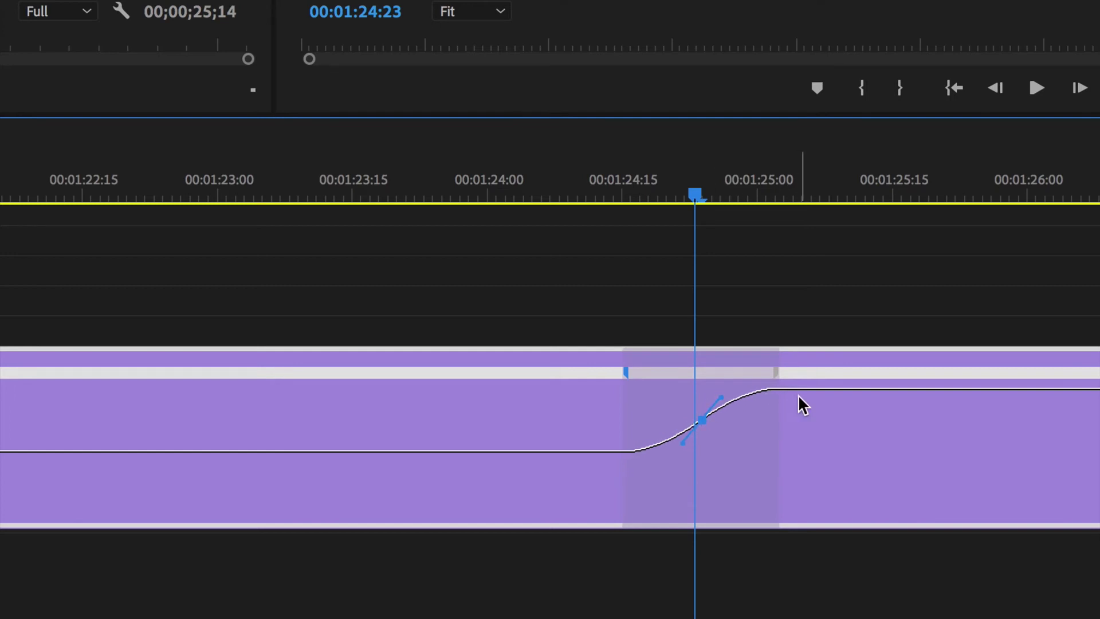
Select the second ramp's keyframe to ease it the same way, viewing both ramps
{"action": "key", "text": "ctrl"}
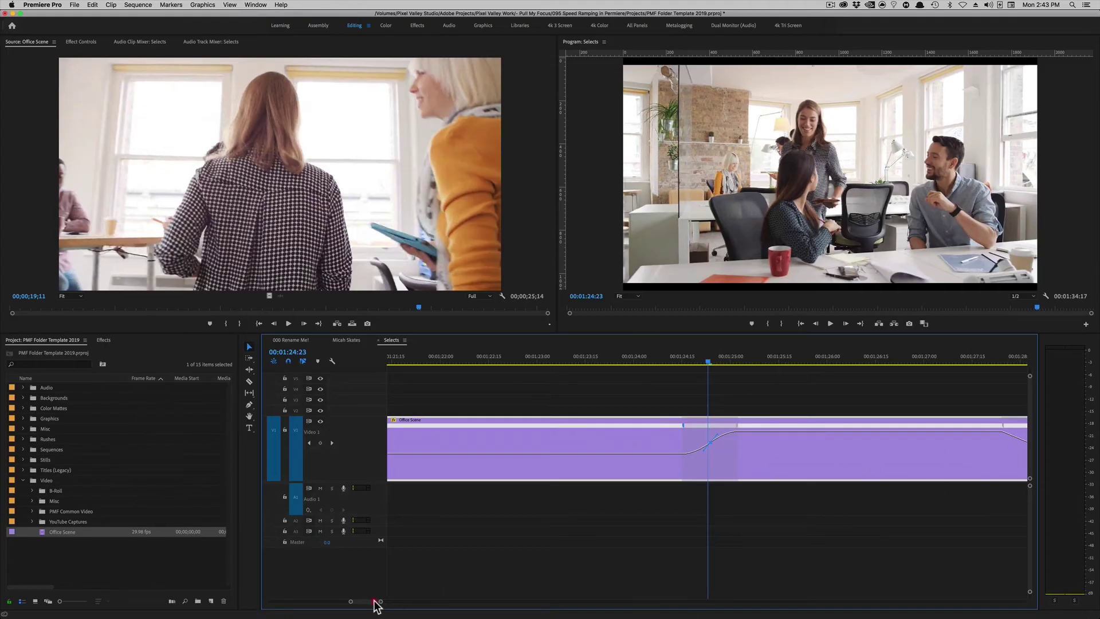
{"action": "scroll", "coordinate": [378, 602], "scroll_direction": "right", "scroll_amount": 5}
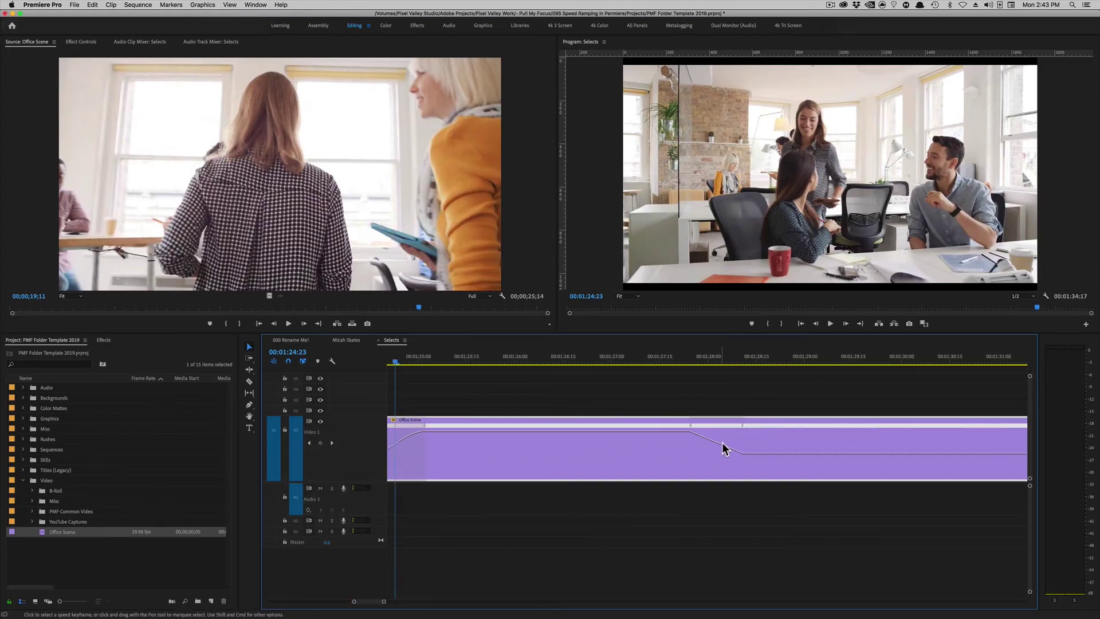
{"action": "key", "text": "ctrl"}
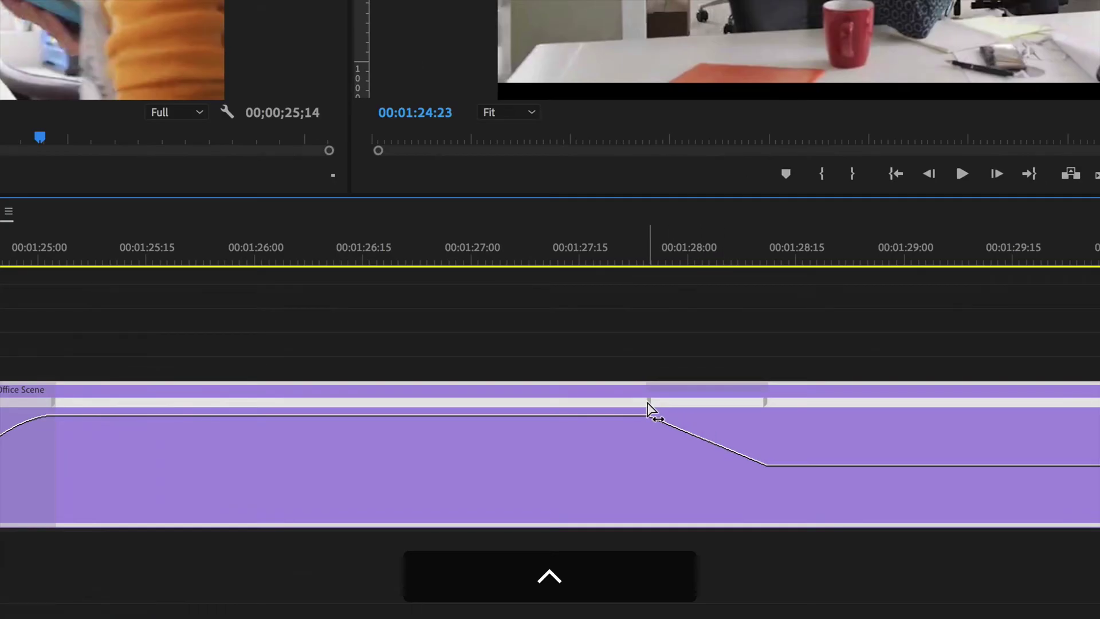
{"action": "left_click", "coordinate": [648, 408]}
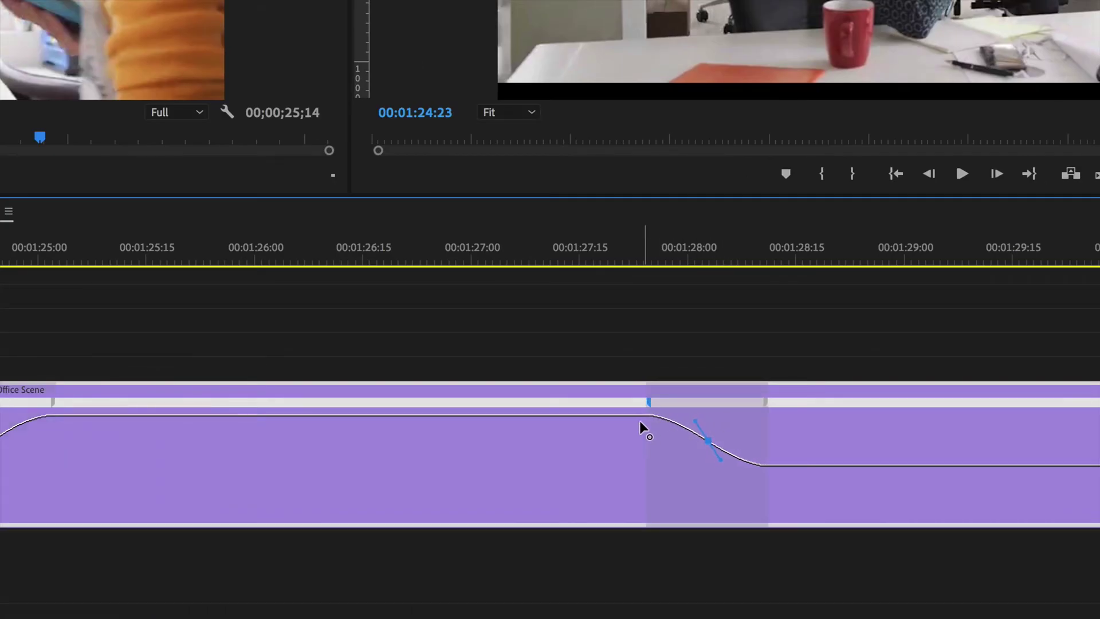
{"action": "key", "text": "ctrl"}
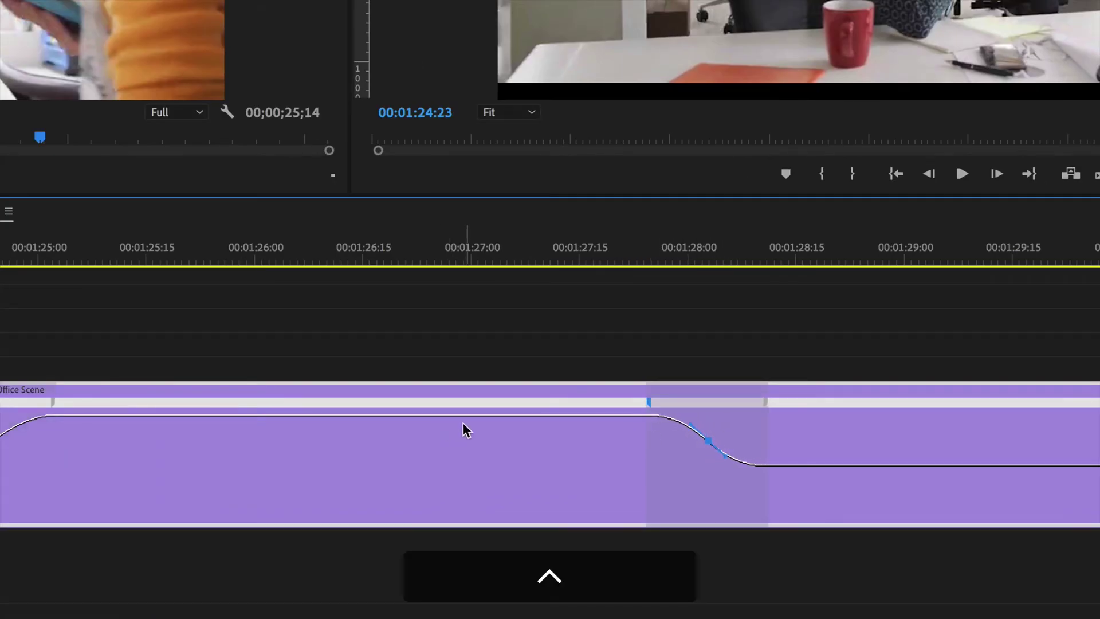
{"action": "key", "text": "minus"}
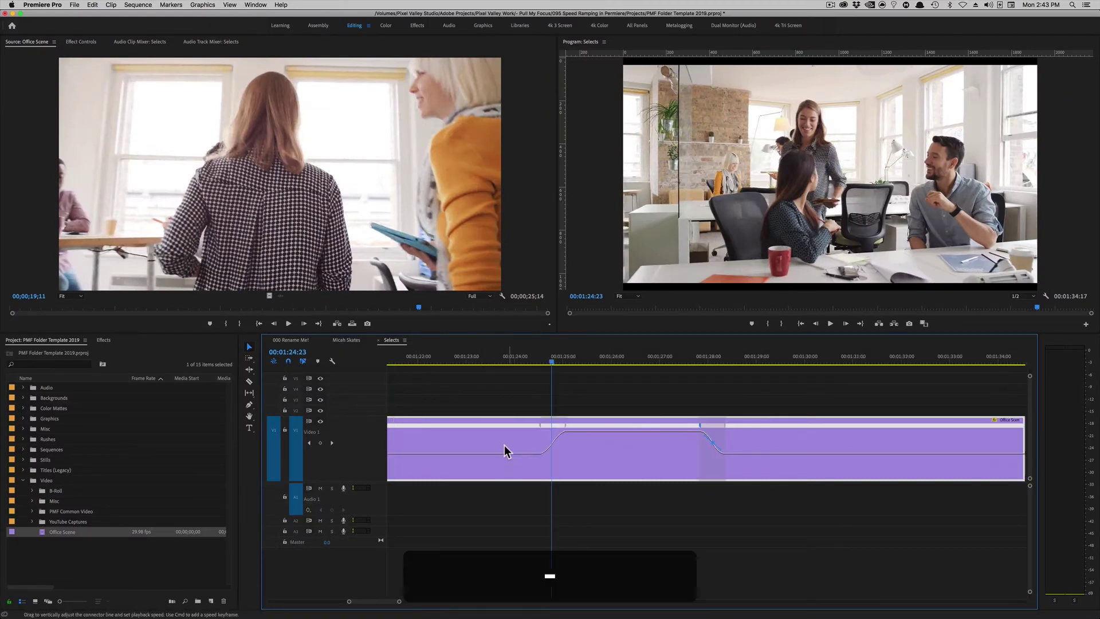
{"action": "key", "text": "space"}
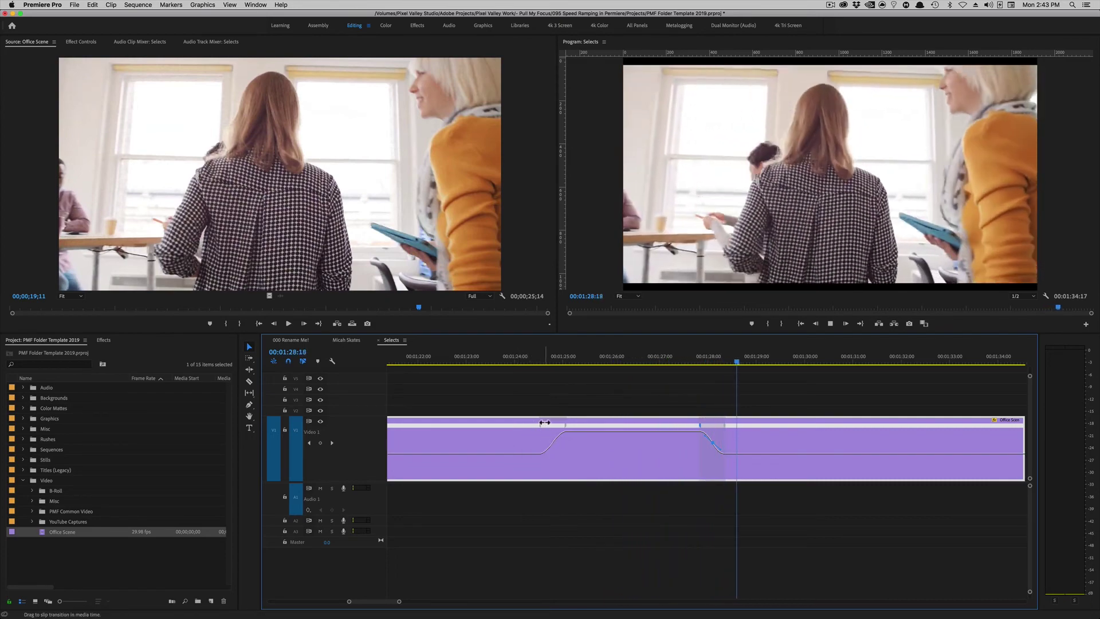
{"action": "key", "text": "space"}
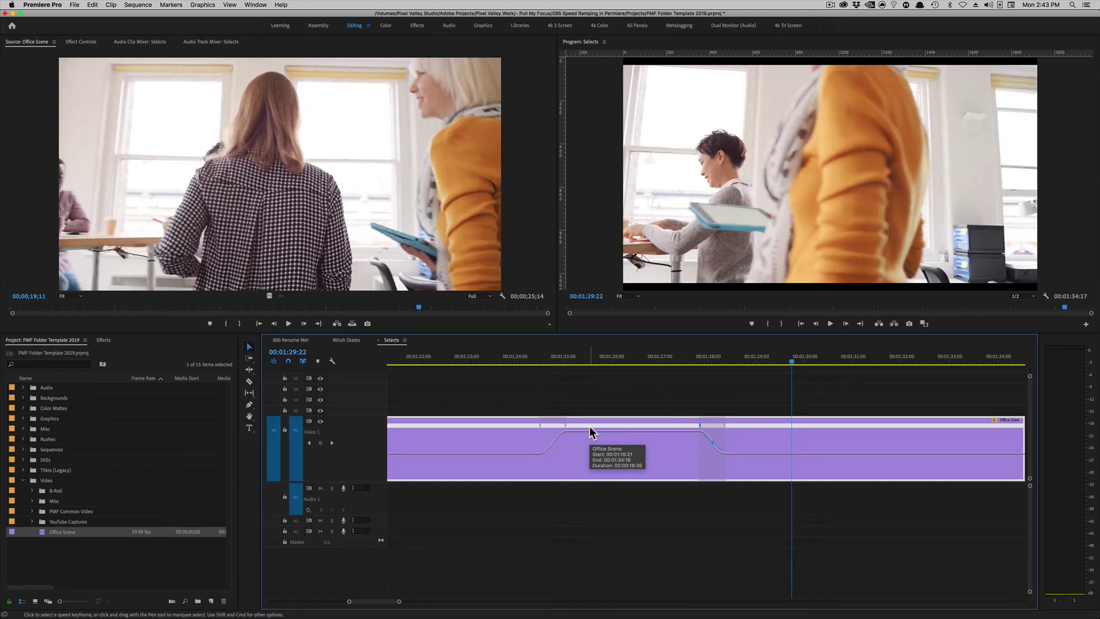
{"action": "left_click_drag", "start_coordinate": [729, 363], "coordinate": [530, 394]}
{"action": "key", "text": "space"}
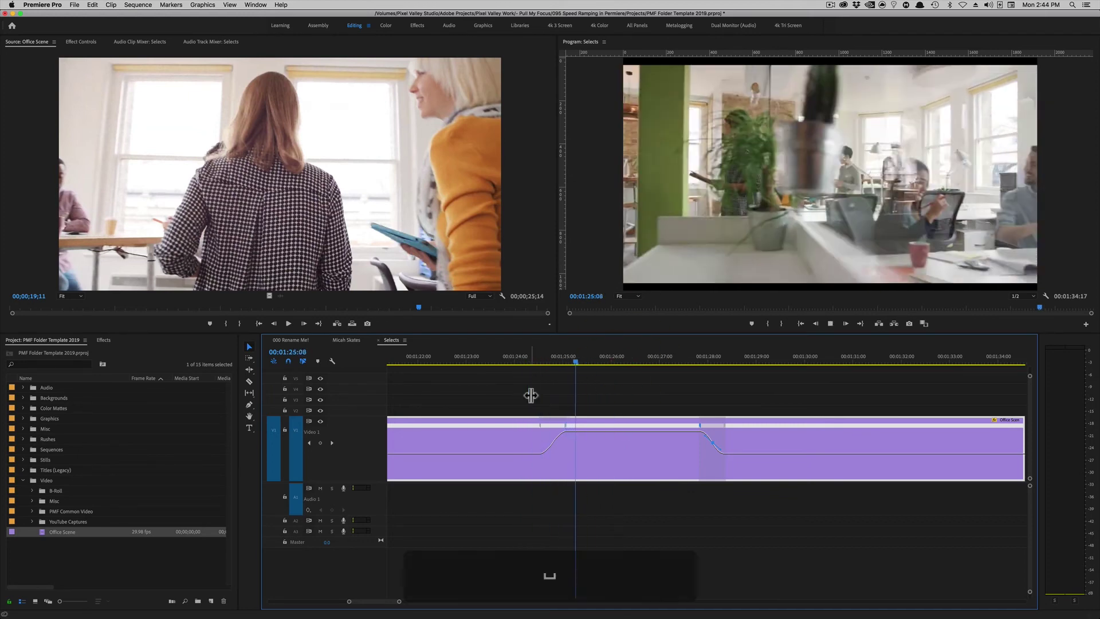
{"action": "left_click_drag", "start_coordinate": [582, 367], "coordinate": [453, 379]}
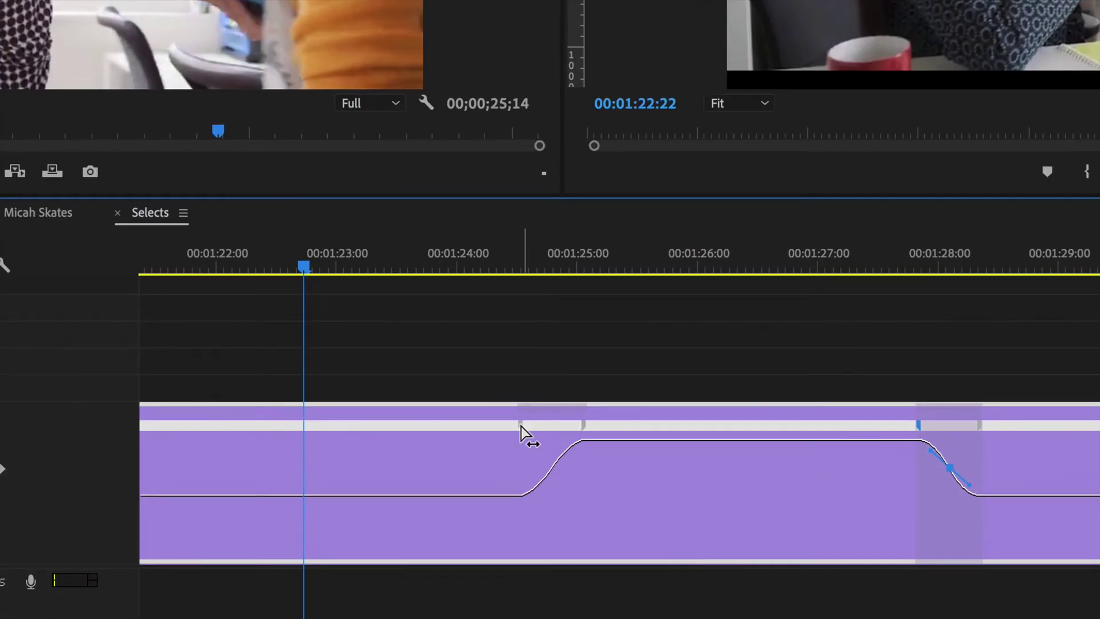
Slide the Office Scene speed-up keyframe pair earlier, shortening the sequence, and play the ramp back
{"action": "left_click_drag", "start_coordinate": [522, 432], "coordinate": [524, 436]}
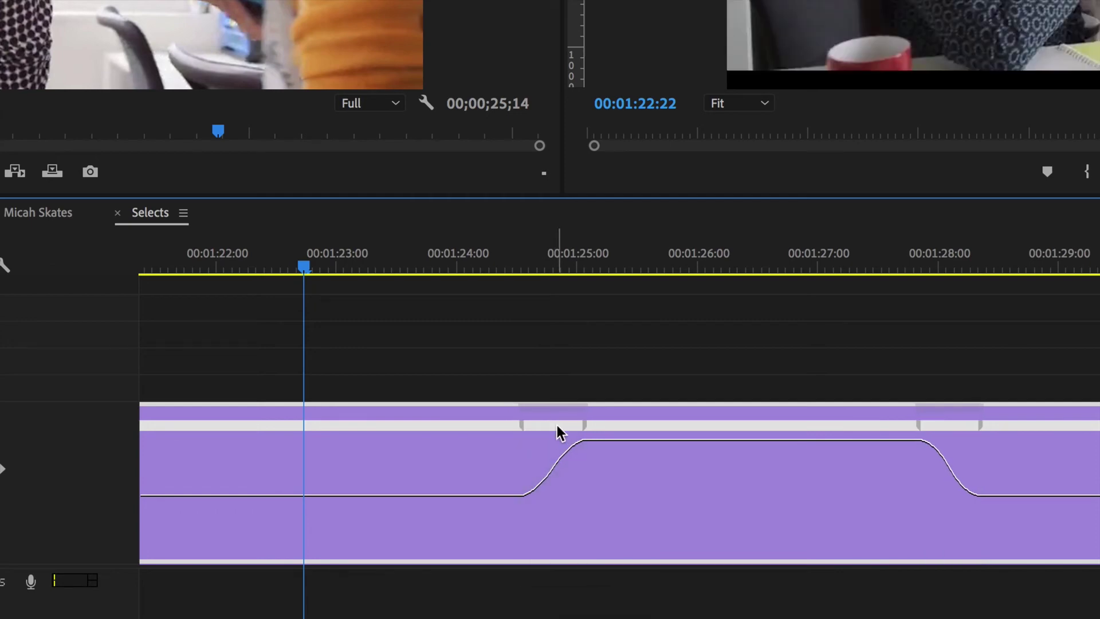
{"action": "left_click_drag", "start_coordinate": [593, 434], "coordinate": [445, 428]}
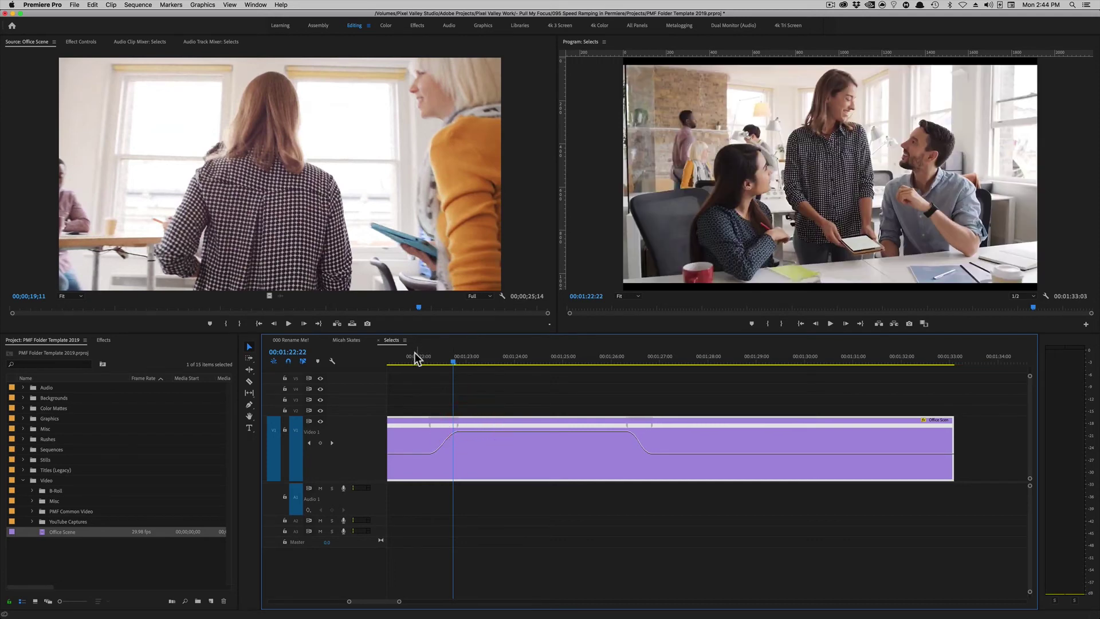
{"action": "left_click", "coordinate": [406, 360]}
{"action": "key", "text": "space"}
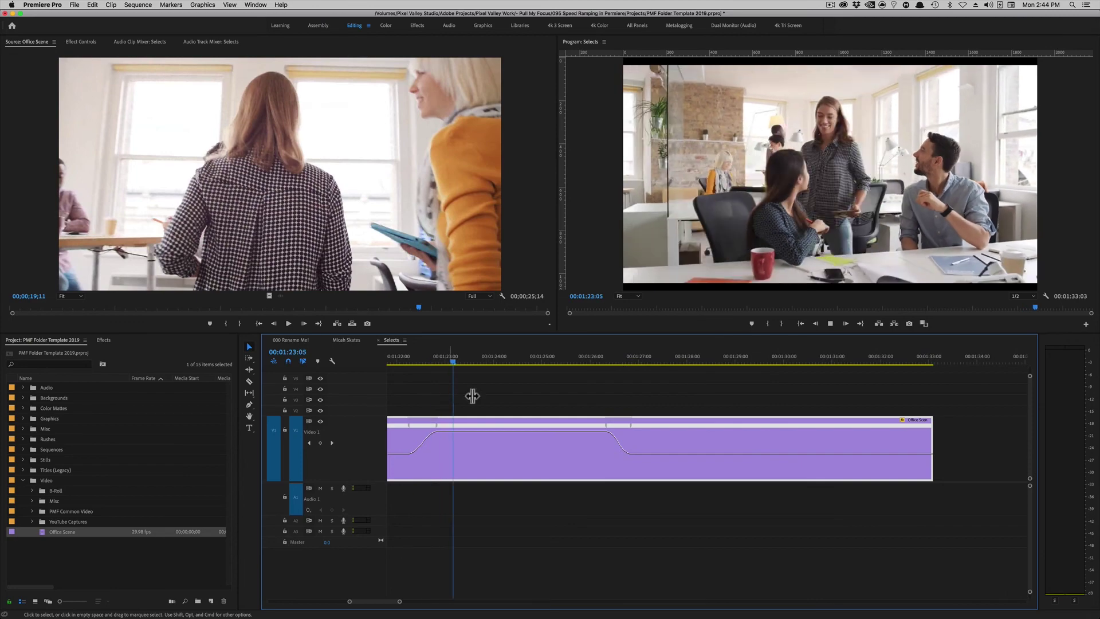
{"action": "key", "text": "space"}
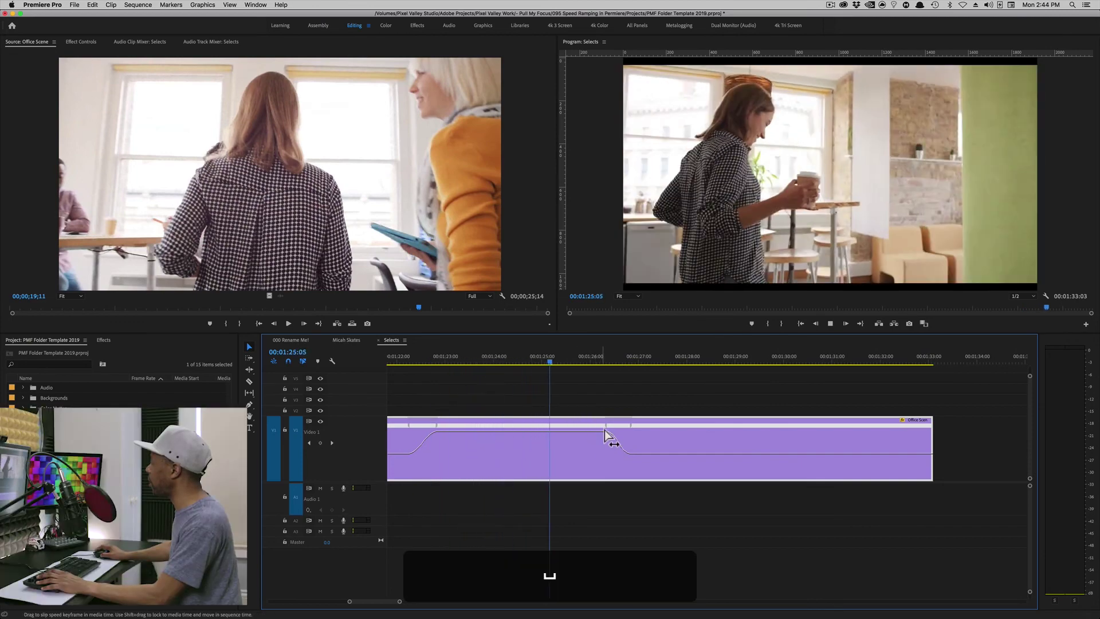
{"action": "key", "text": "ctrl"}
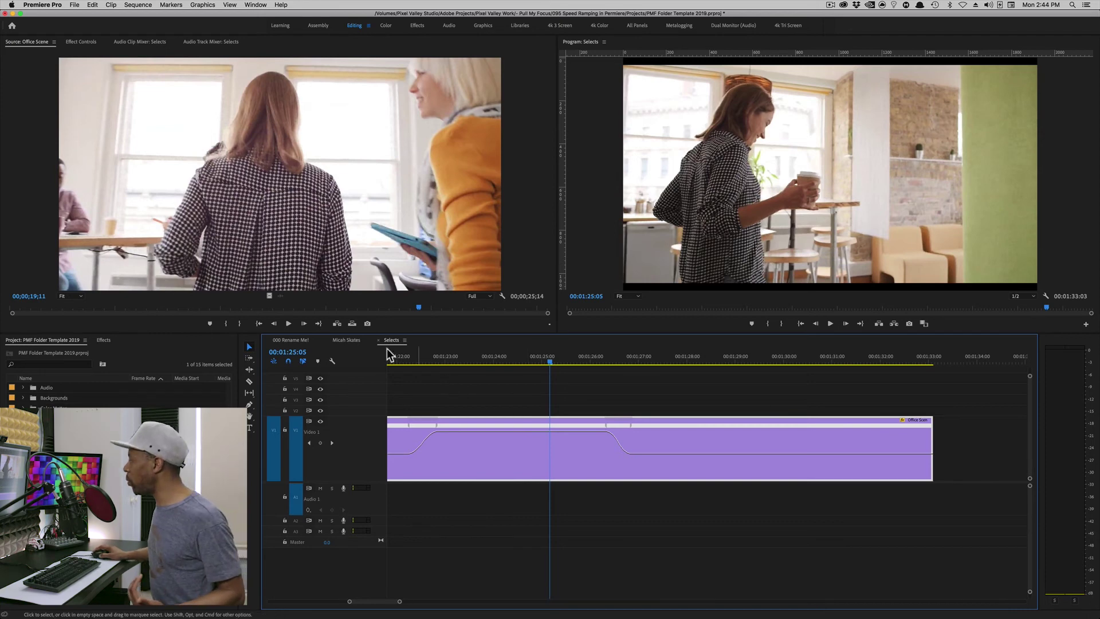
{"action": "left_click", "coordinate": [353, 341]}
Lift the first 24fps skate clip onto Video 2 and show its Time Remapping speed line
{"action": "left_click_drag", "start_coordinate": [590, 361], "coordinate": [466, 414]}
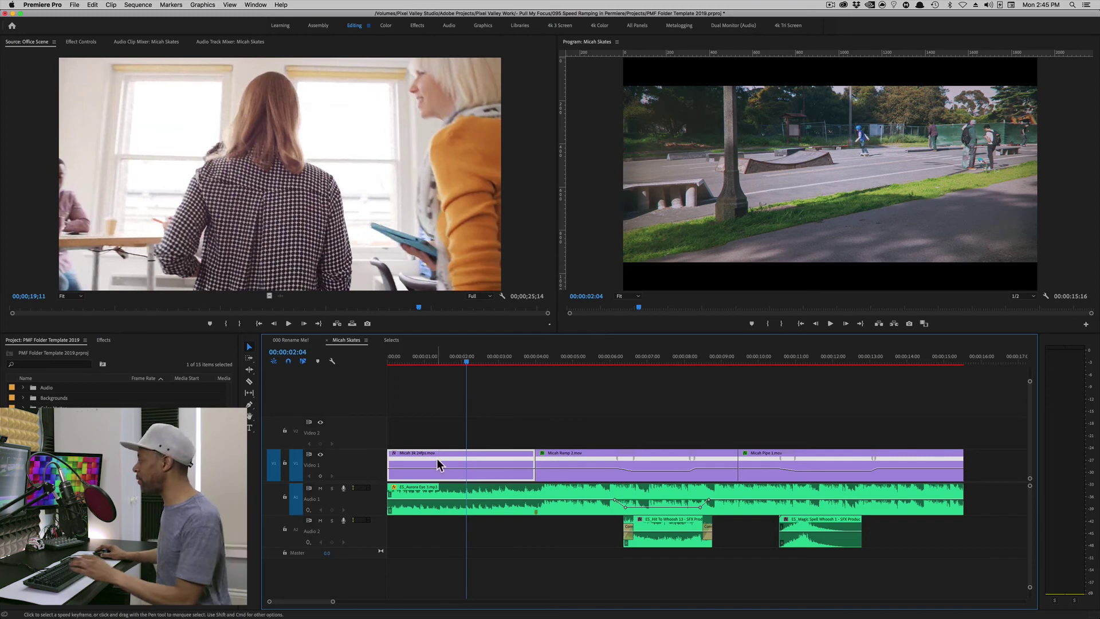
{"action": "left_click_drag", "start_coordinate": [438, 465], "coordinate": [438, 432]}
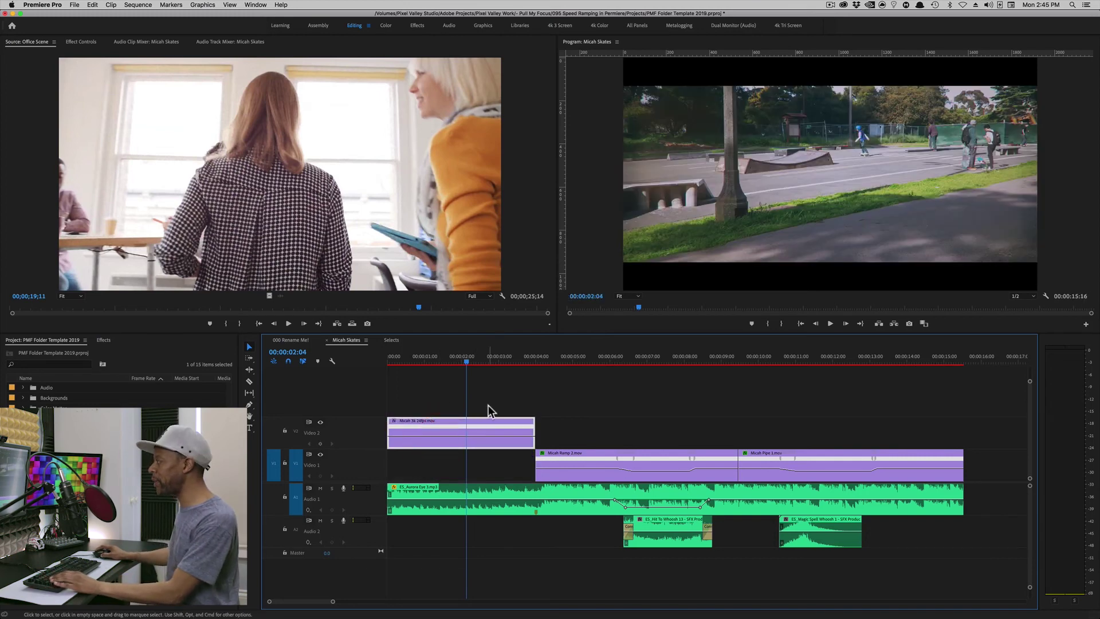
{"action": "left_click", "coordinate": [394, 421]}
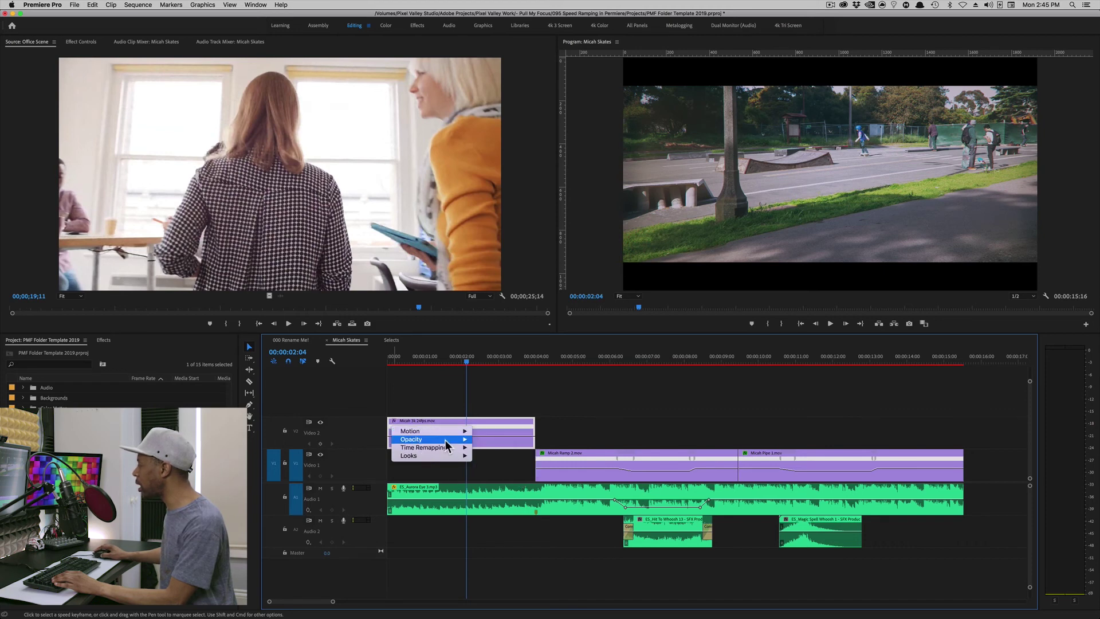
{"action": "mouse_move", "coordinate": [446, 450]}
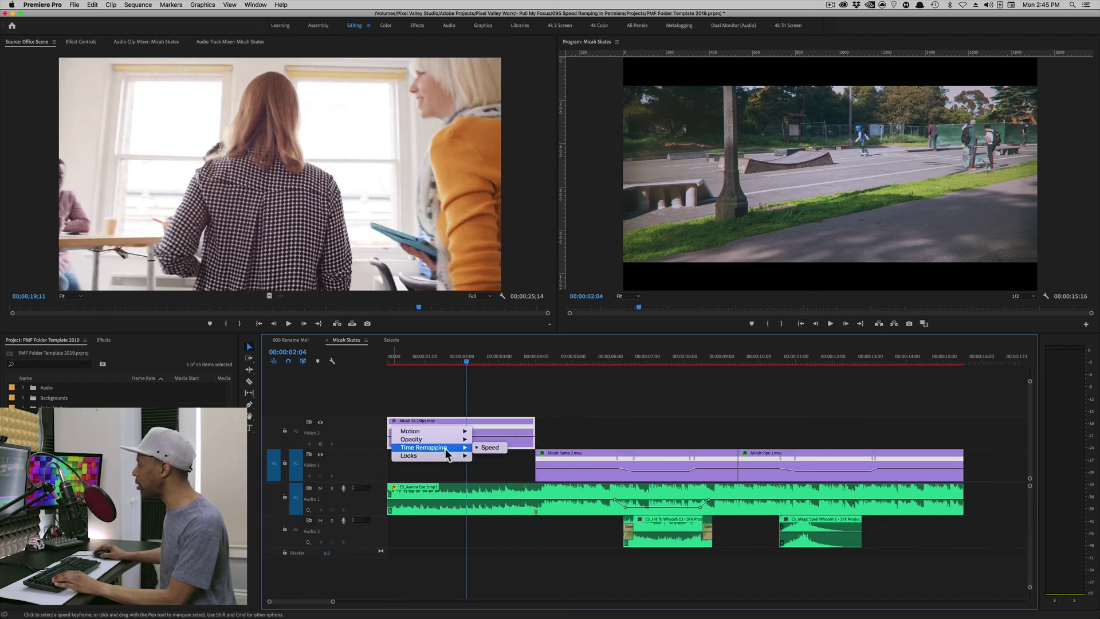
{"action": "left_click", "coordinate": [489, 448]}
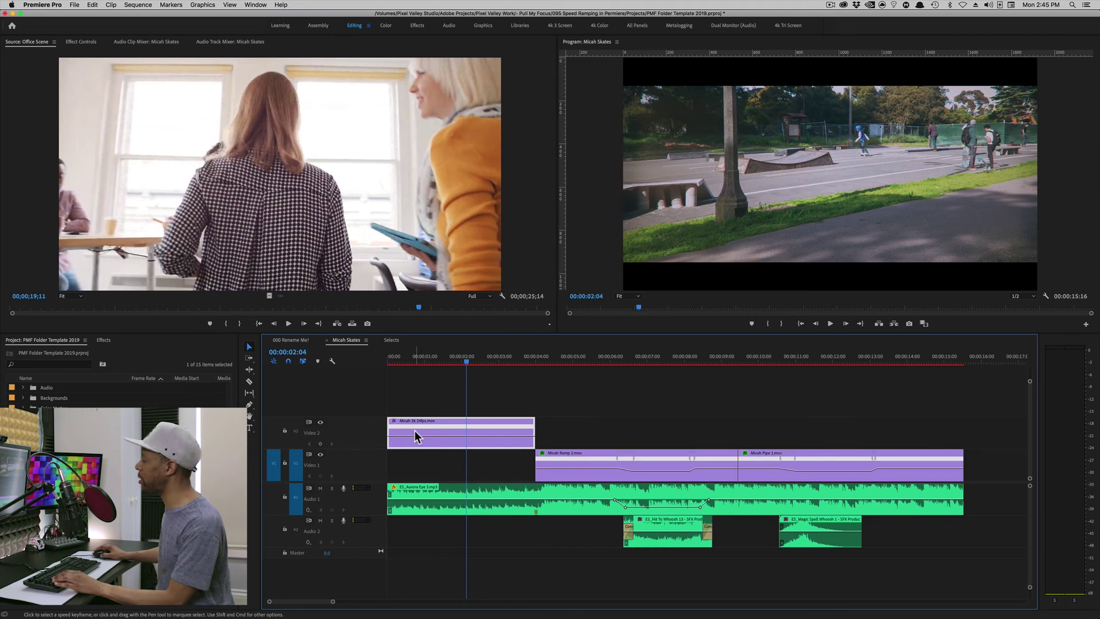
Add a speed keyframe near 00:00:02:04, try a slowdown, undo it, and move the clip toward Video 1
{"action": "key", "text": "alt+super"}
{"action": "left_click", "coordinate": [467, 443], "text": "super"}
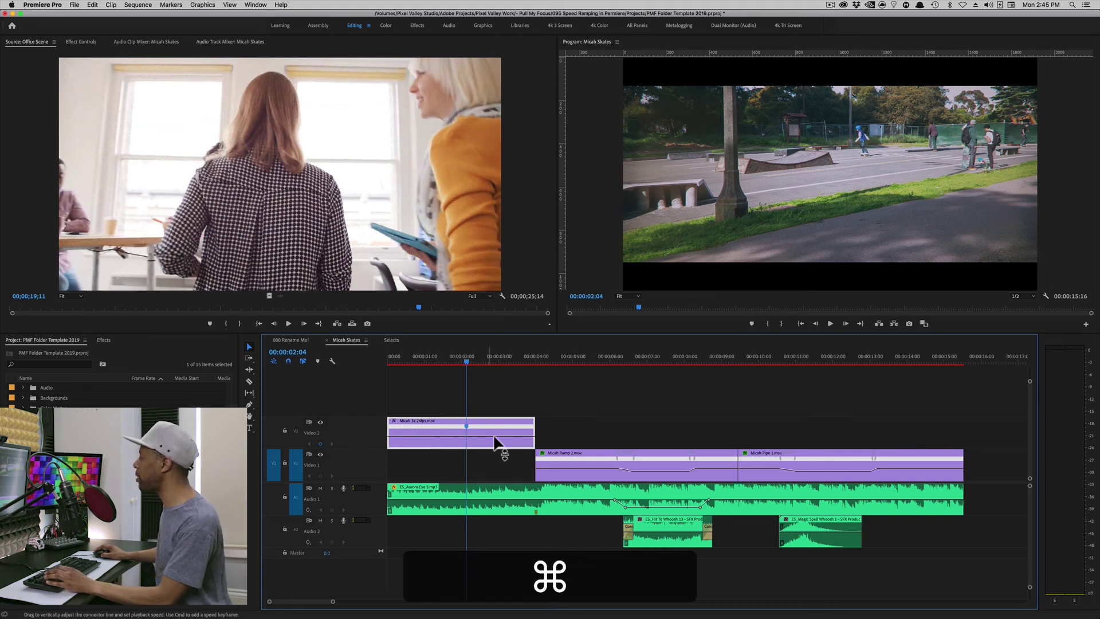
{"action": "left_click_drag", "start_coordinate": [498, 437], "coordinate": [498, 479]}
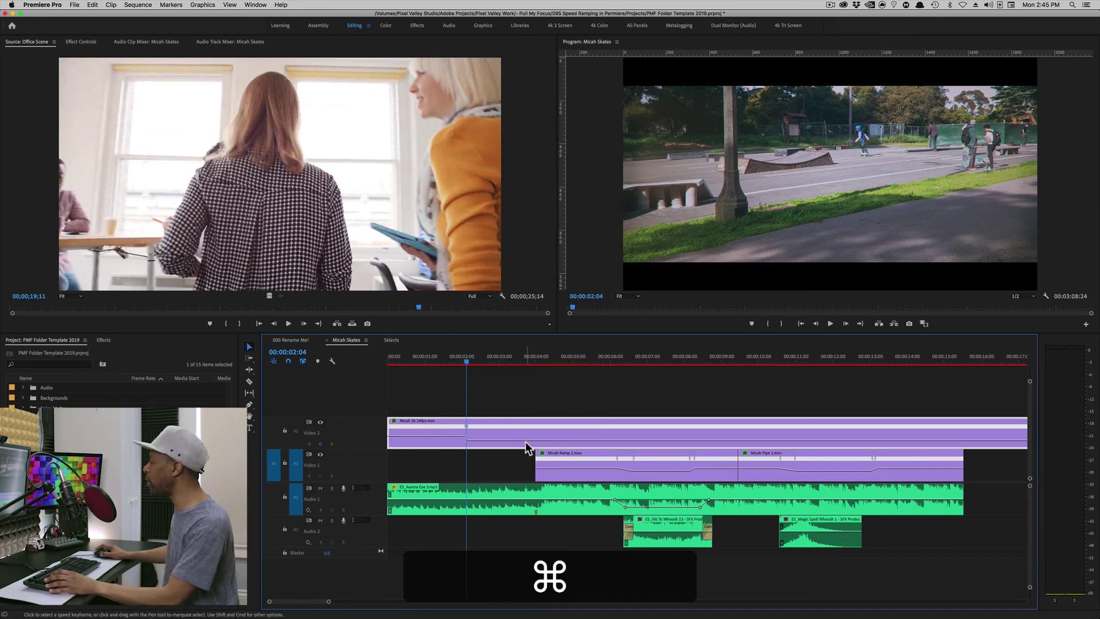
{"action": "key", "text": "super+z"}
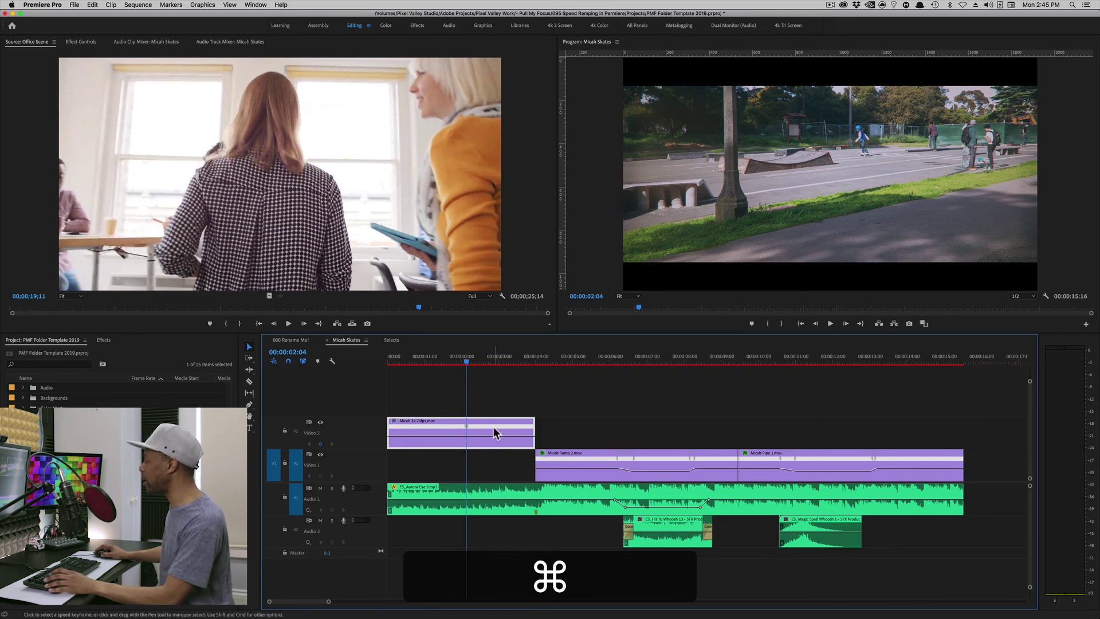
{"action": "left_click_drag", "start_coordinate": [494, 429], "coordinate": [496, 458]}
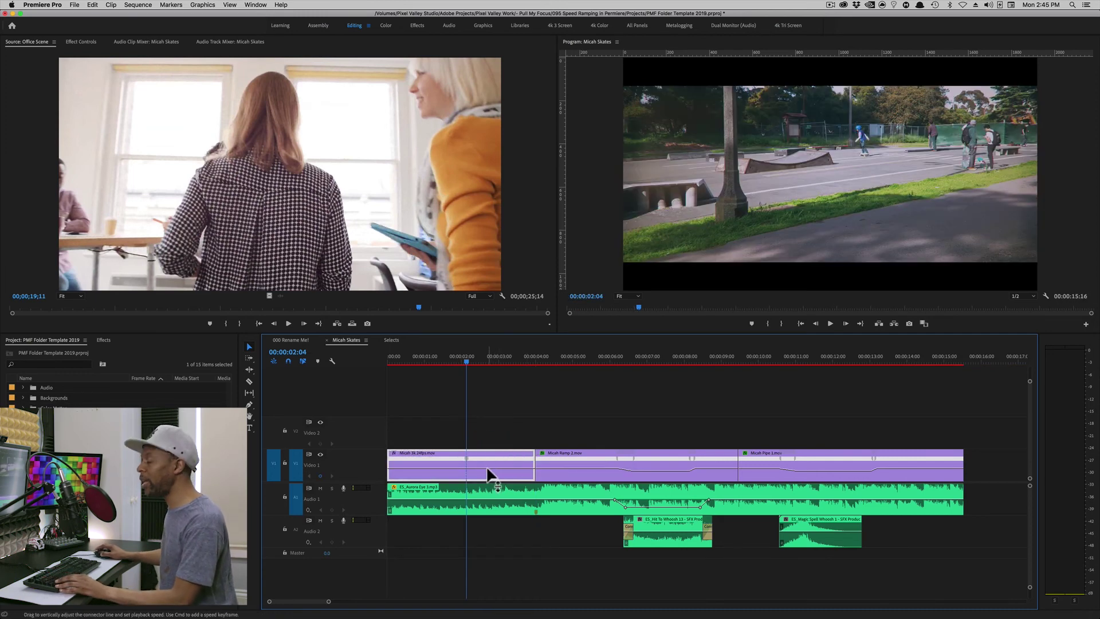
Drop the skate clip's speed after the keyframe to about 92% and review it from 00:00:02:21
{"action": "mouse_move", "coordinate": [488, 470]}
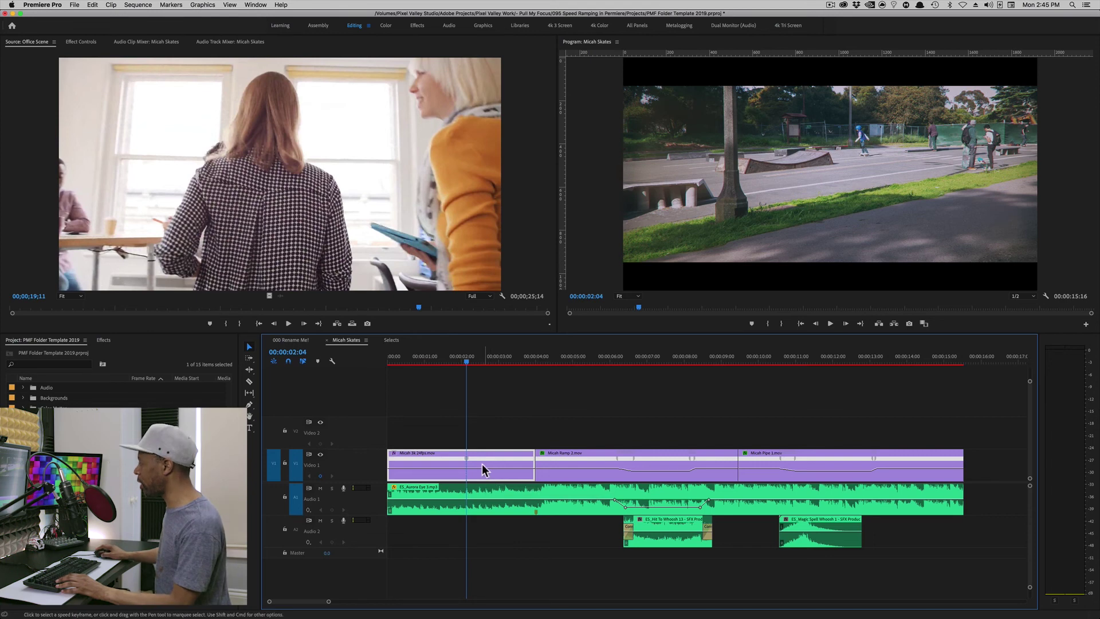
{"action": "left_click_drag", "start_coordinate": [485, 466], "coordinate": [484, 476]}
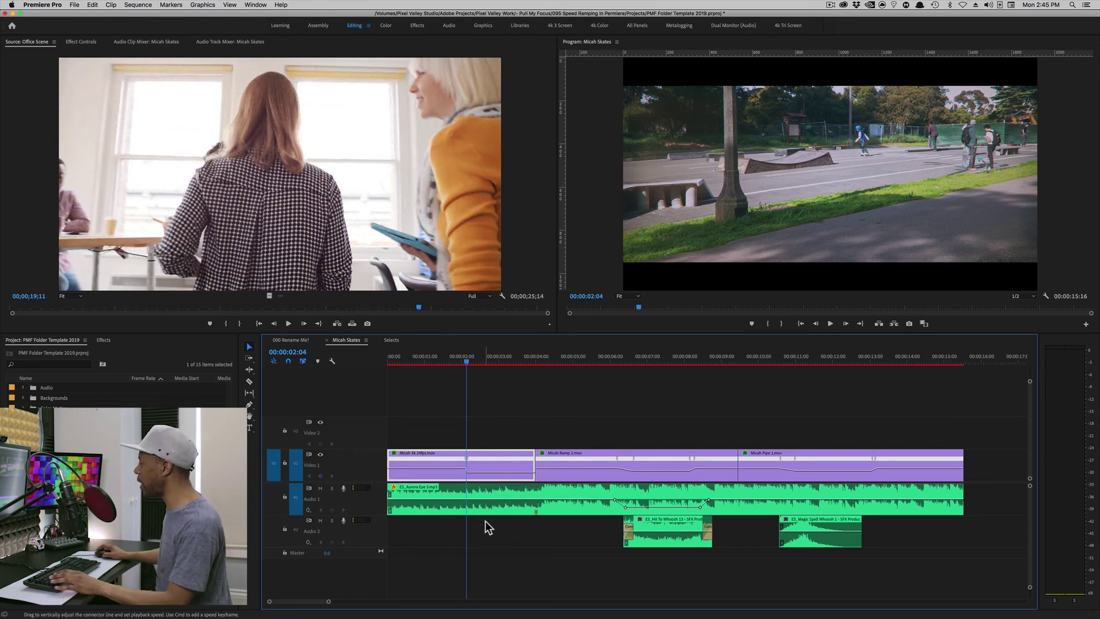
{"action": "left_click", "coordinate": [457, 362]}
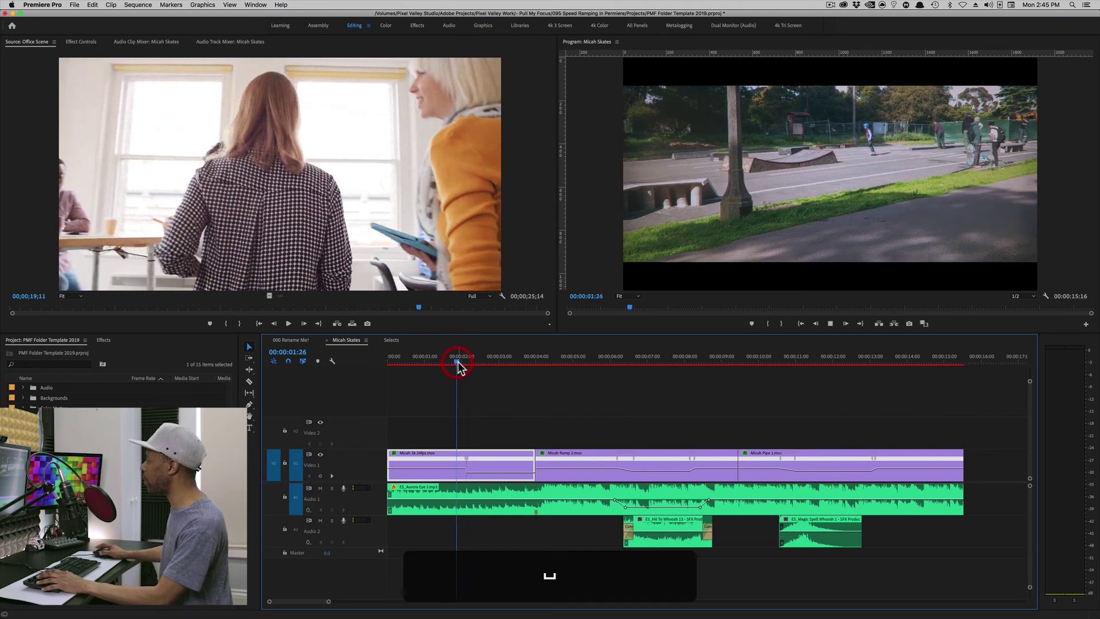
{"action": "key", "text": "space"}
{"action": "key", "text": "space"}
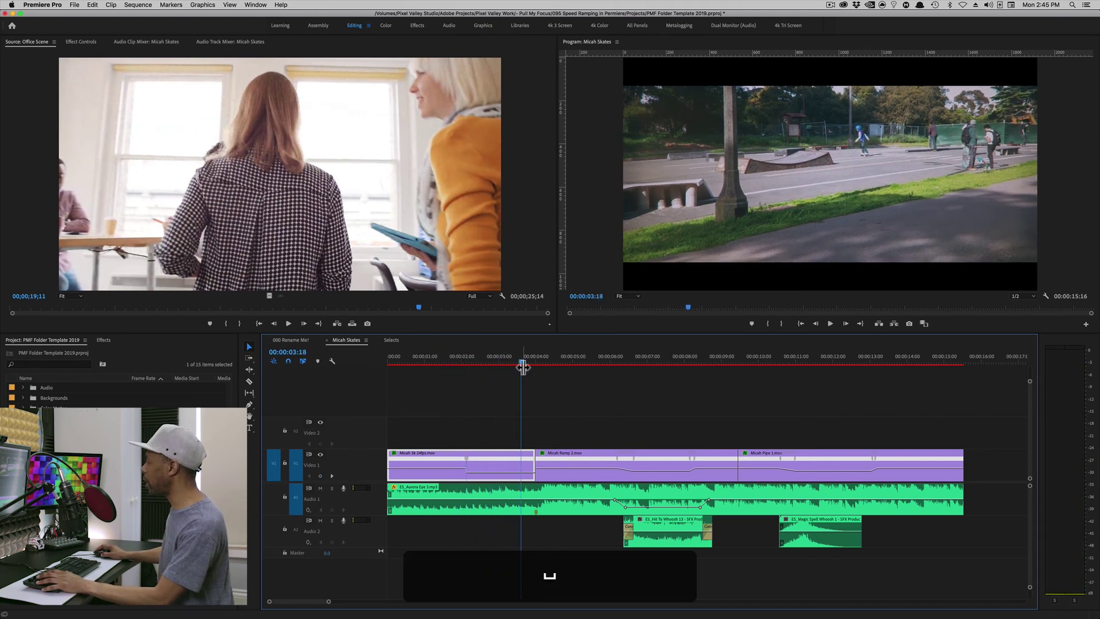
{"action": "left_click_drag", "start_coordinate": [498, 363], "coordinate": [487, 359]}
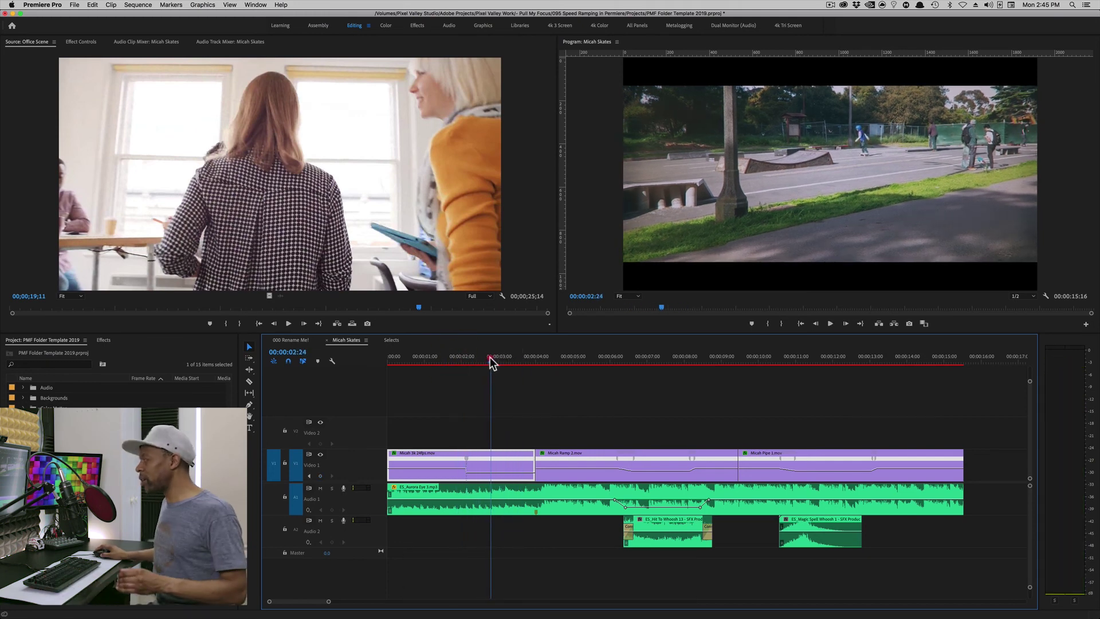
{"action": "left_click", "coordinate": [487, 357]}
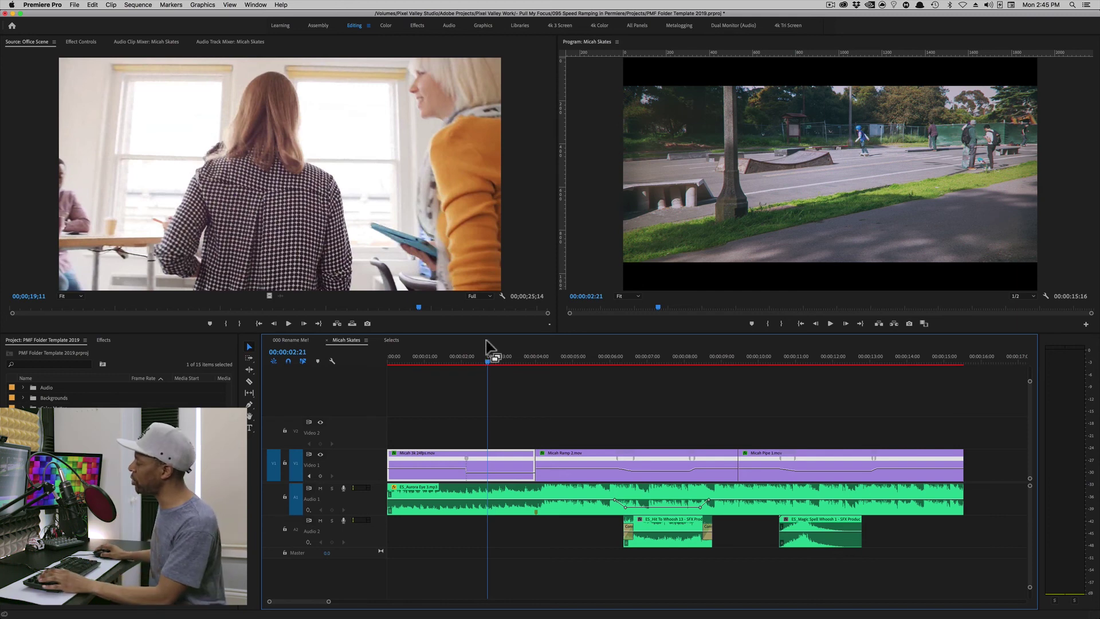
Move the opening 24fps skate clip from Video 1 up to Video 2 at the same time position
{"action": "left_click_drag", "start_coordinate": [425, 468], "coordinate": [424, 438]}
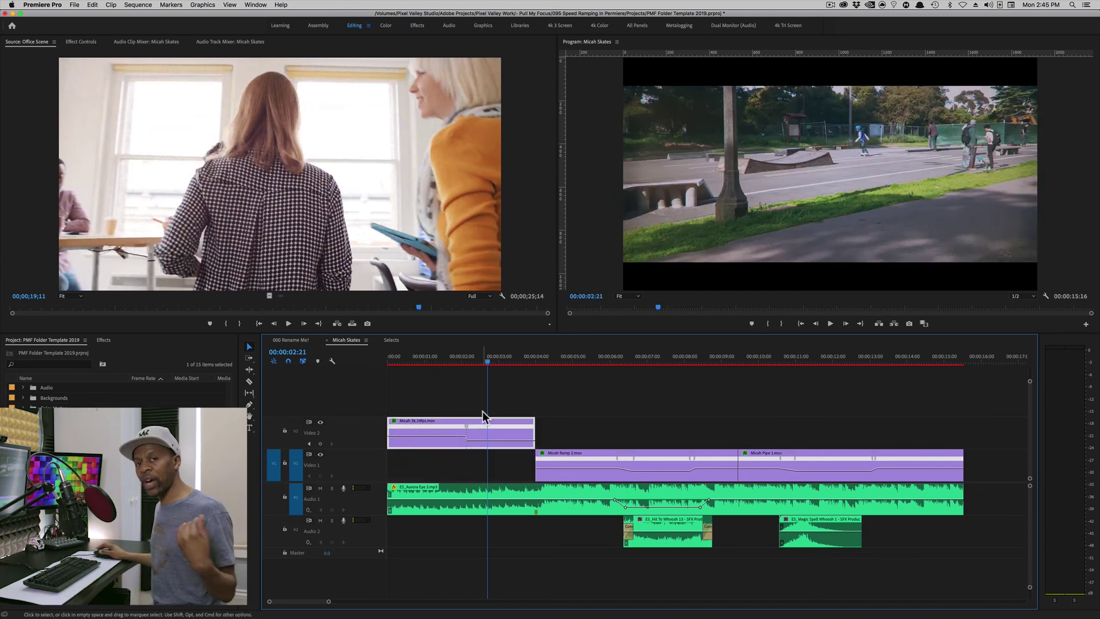